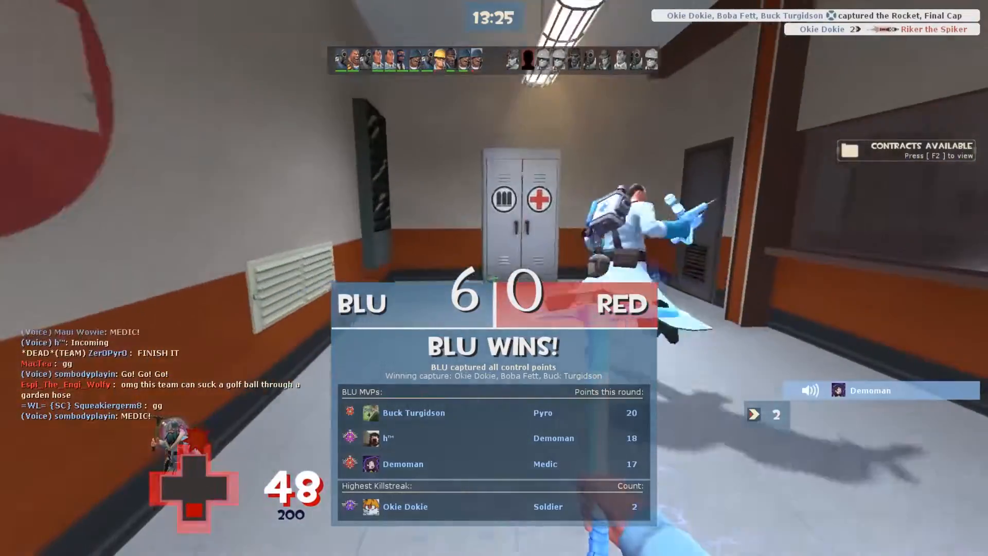
{"action": "key", "text": "g"}
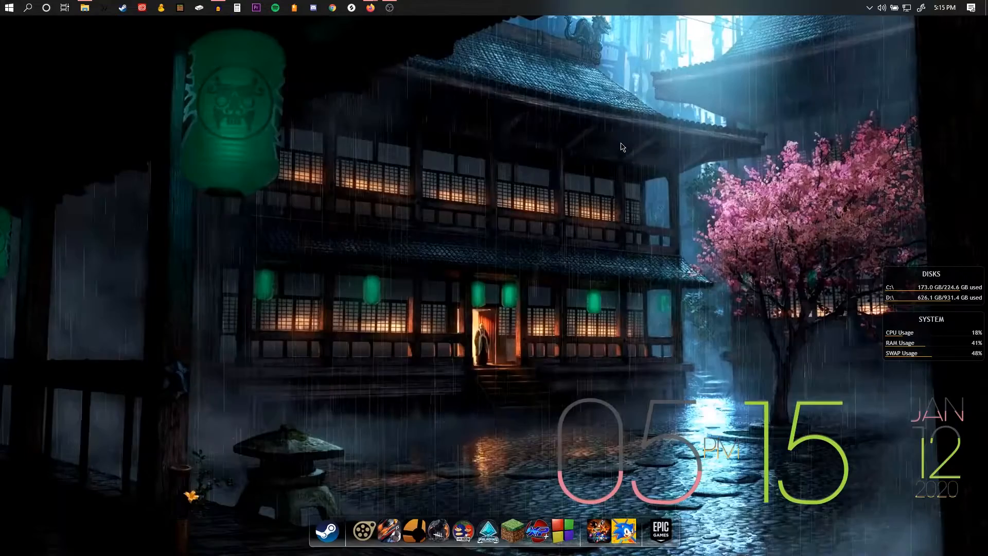
- Search for GCFScape and launch it
{"action": "key", "text": "super"}
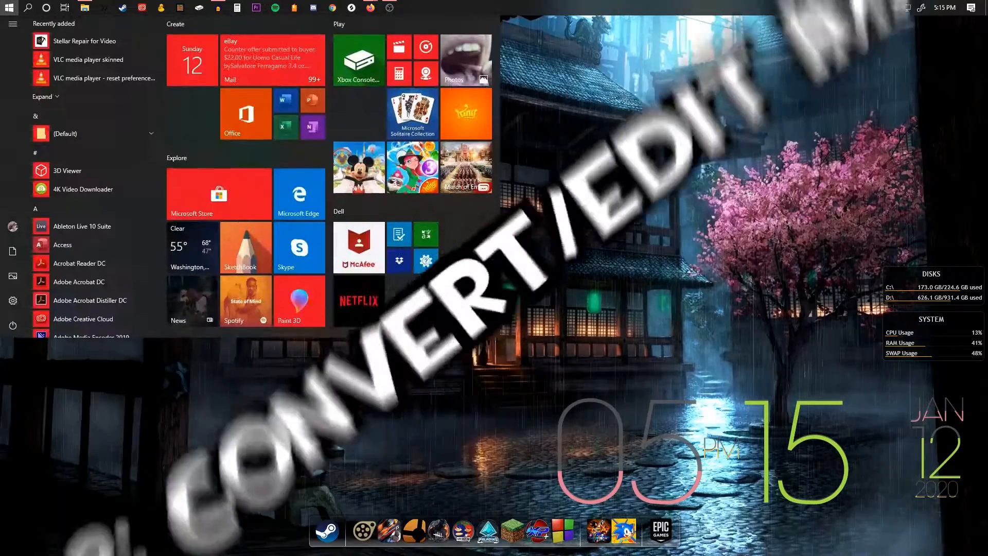
{"action": "type", "text": "gfcs"}
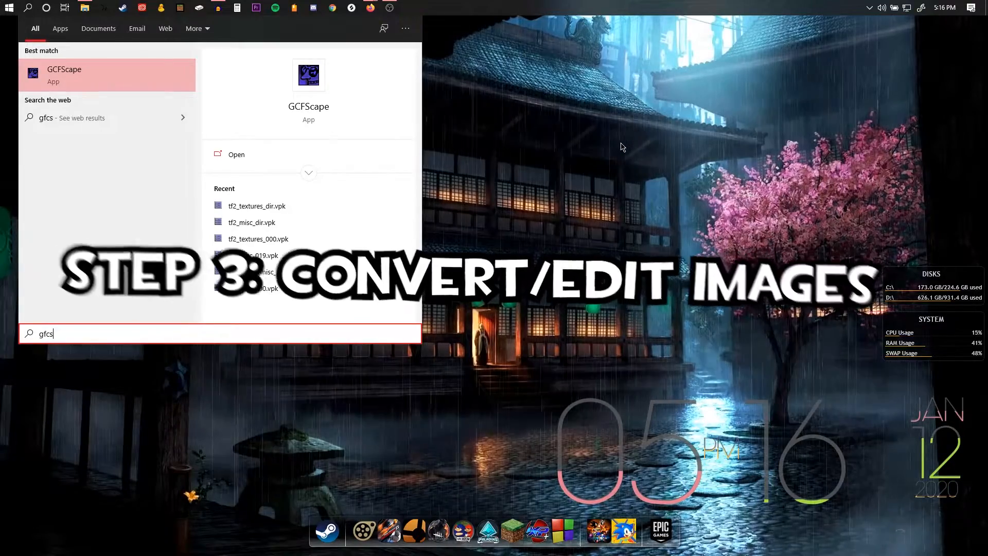
{"action": "key", "text": "Return"}
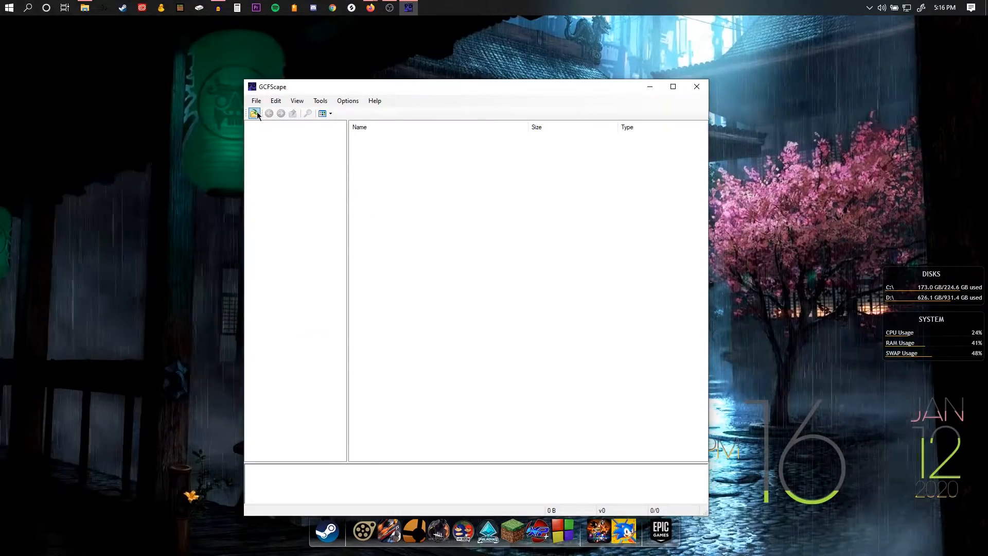
- Start opening a package and browse to D:\Program Files (x86)\Steam\steamapps\common\Team Fortress 2\tf
{"action": "left_click", "coordinate": [257, 114]}
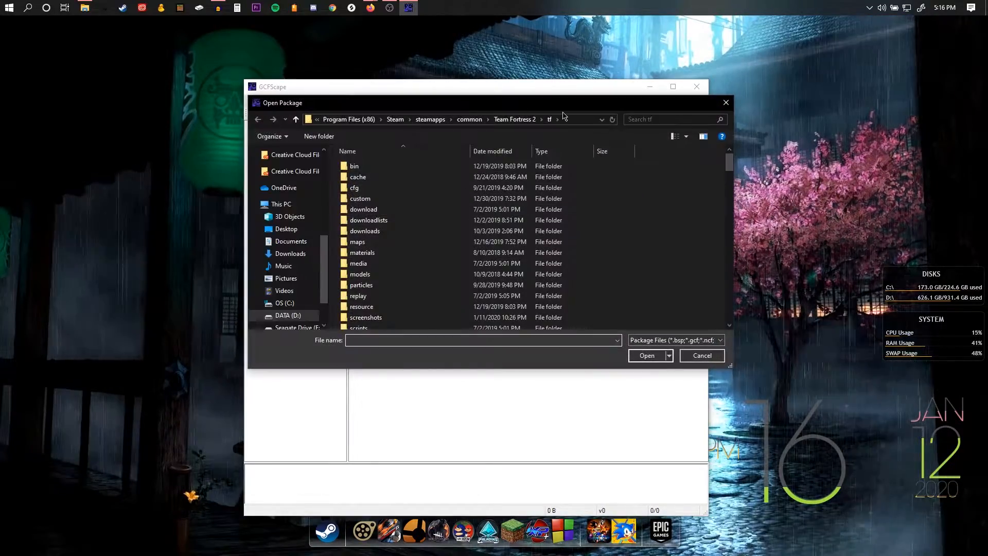
{"action": "left_click", "coordinate": [288, 299]}
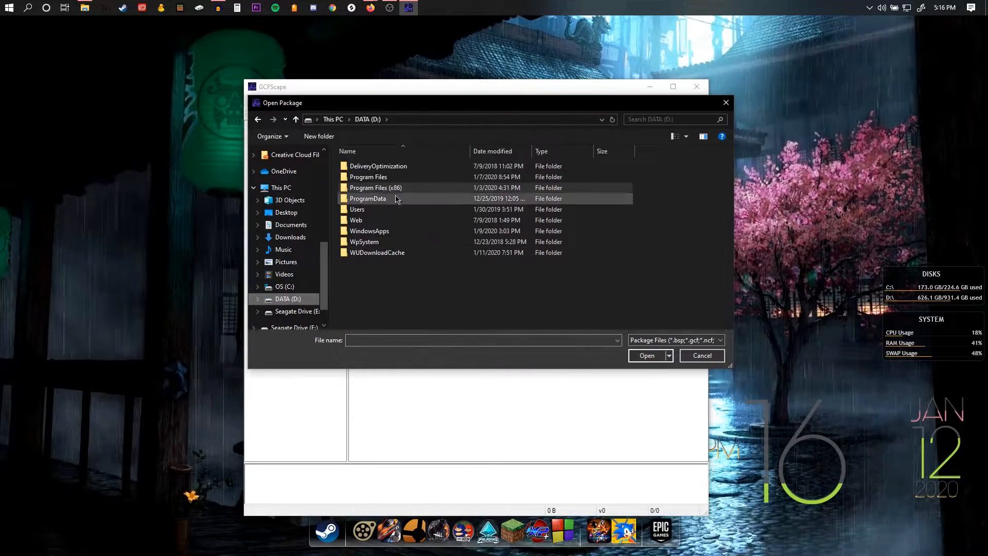
{"action": "left_click", "coordinate": [377, 192]}
{"action": "double_click", "coordinate": [374, 192]}
{"action": "scroll", "coordinate": [368, 232], "scroll_direction": "down", "scroll_amount": 8}
{"action": "double_click", "coordinate": [367, 231]}
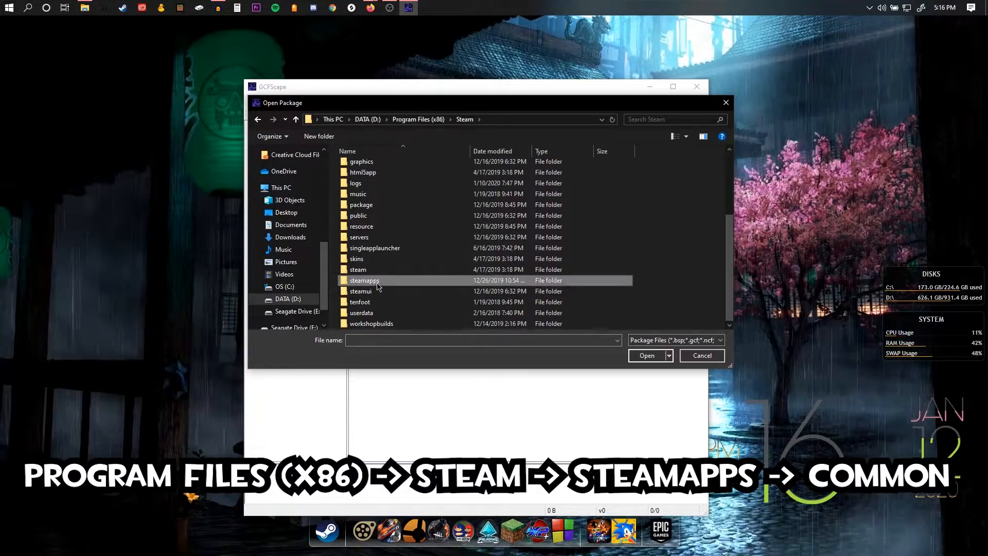
{"action": "double_click", "coordinate": [366, 280]}
{"action": "double_click", "coordinate": [366, 172]}
{"action": "scroll", "coordinate": [381, 242], "scroll_direction": "down", "scroll_amount": 10}
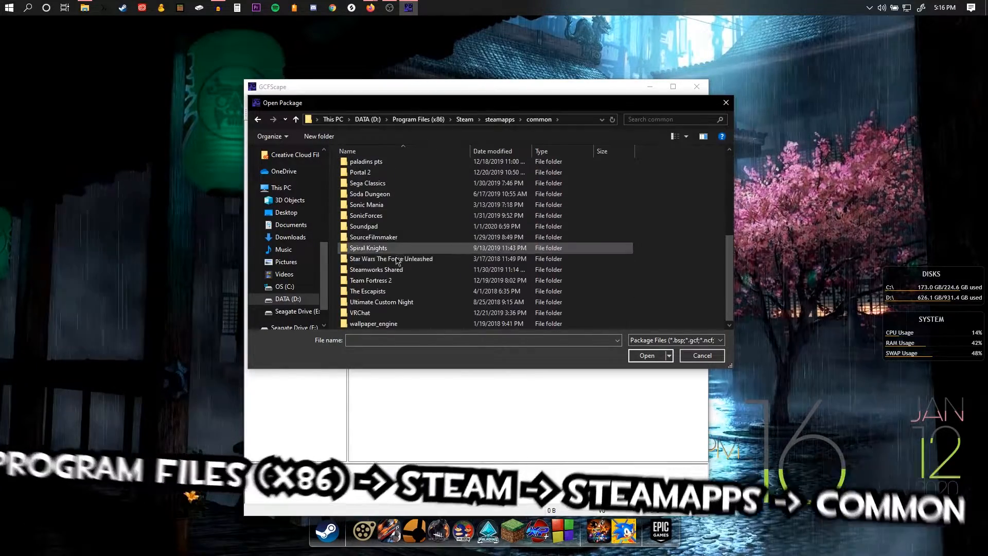
{"action": "double_click", "coordinate": [383, 280]}
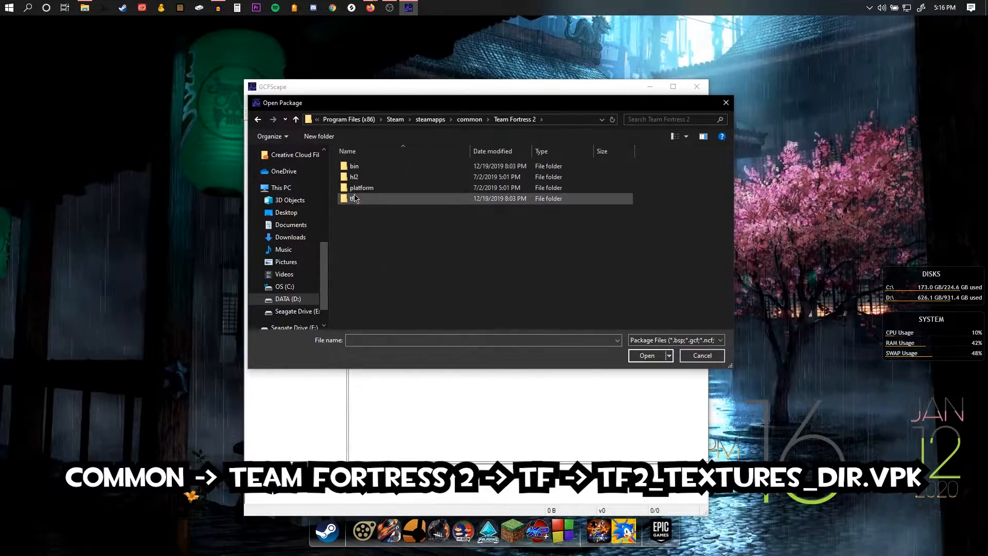
{"action": "double_click", "coordinate": [376, 195]}
- Find tf2_textures_dir.vpk in the tf folder and open it as the package
{"action": "scroll", "coordinate": [381, 206], "scroll_direction": "down", "scroll_amount": 20}
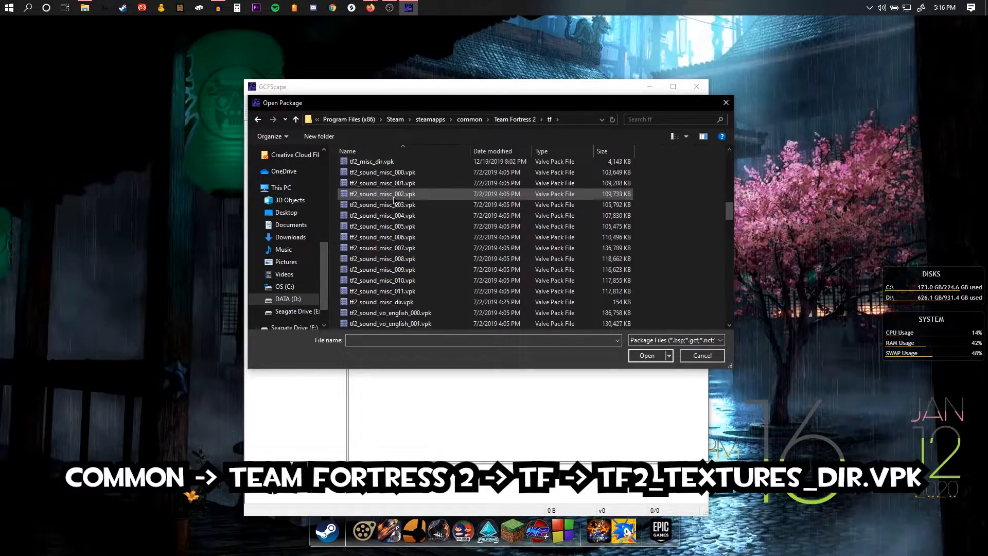
{"action": "scroll", "coordinate": [401, 224], "scroll_direction": "down", "scroll_amount": 8}
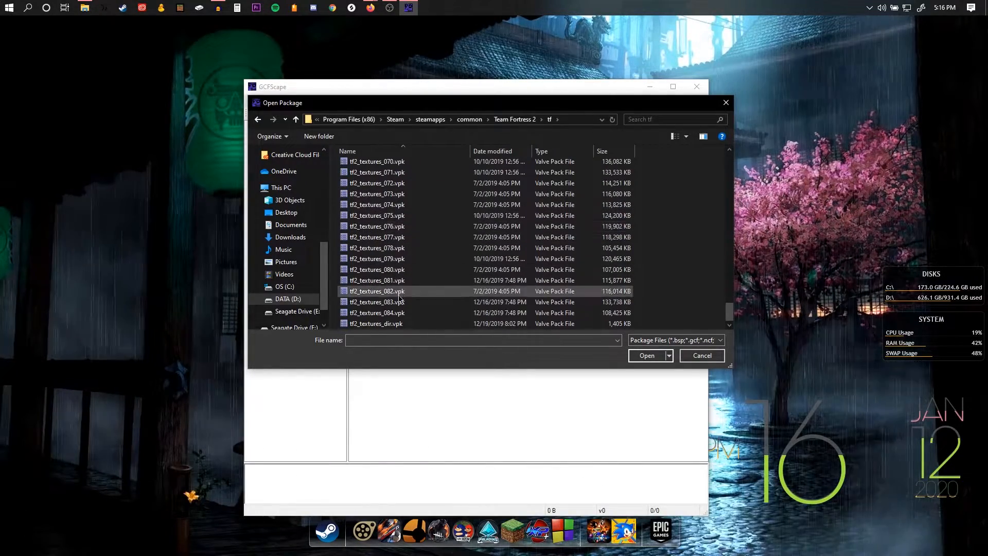
{"action": "left_click", "coordinate": [375, 324]}
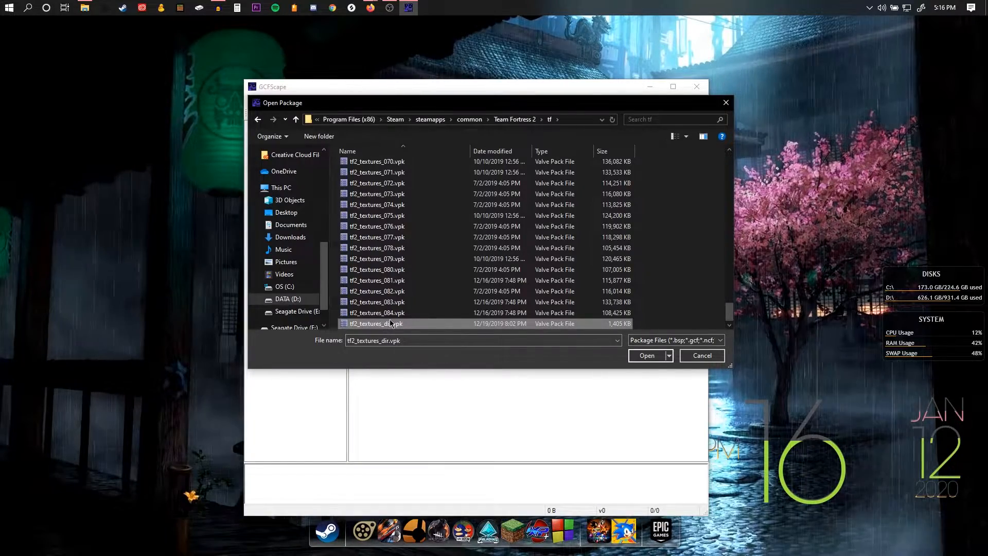
{"action": "double_click", "coordinate": [391, 323]}
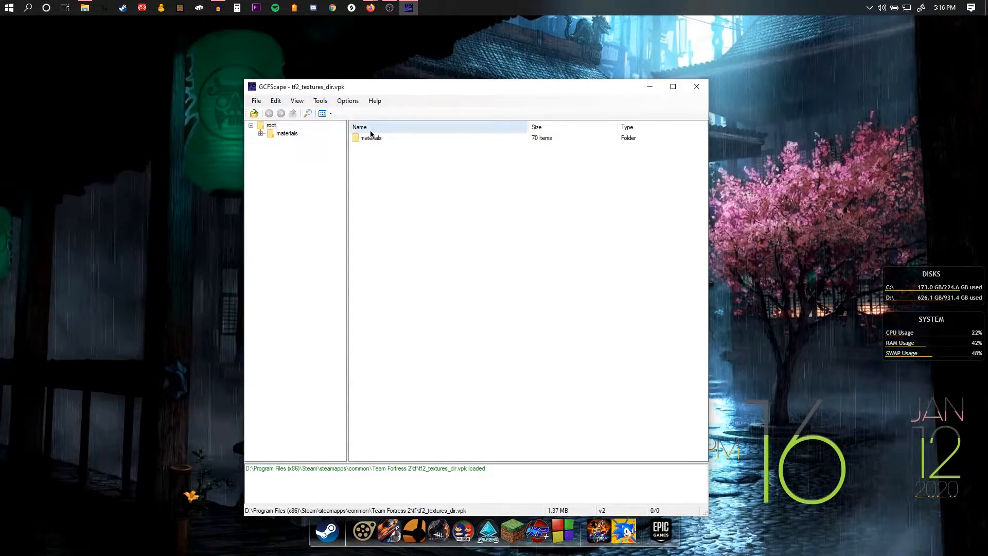
- Go into the package's materials folder and open its patterns subfolder
{"action": "double_click", "coordinate": [370, 137]}
{"action": "scroll", "coordinate": [397, 282], "scroll_direction": "down", "scroll_amount": 10}
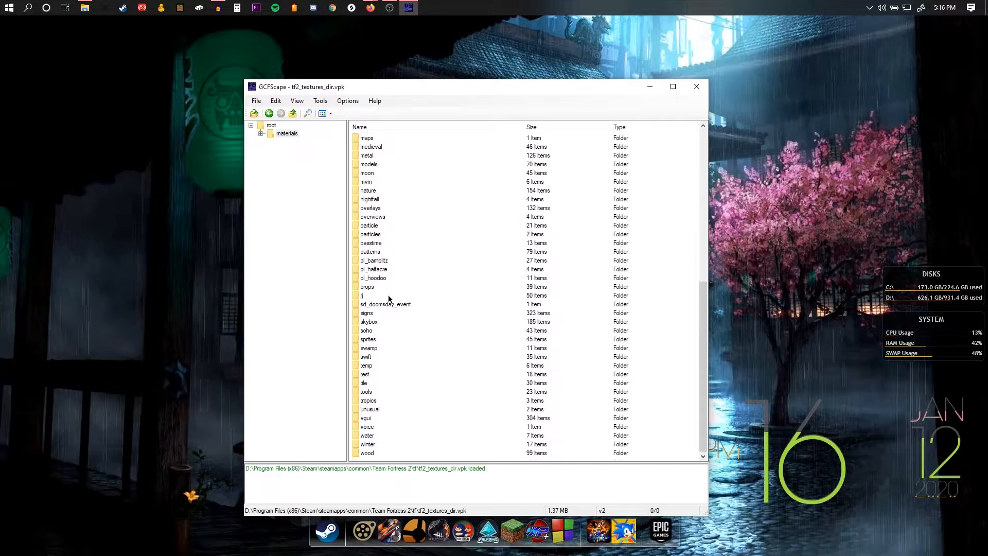
{"action": "scroll", "coordinate": [377, 308], "scroll_direction": "up", "scroll_amount": 8}
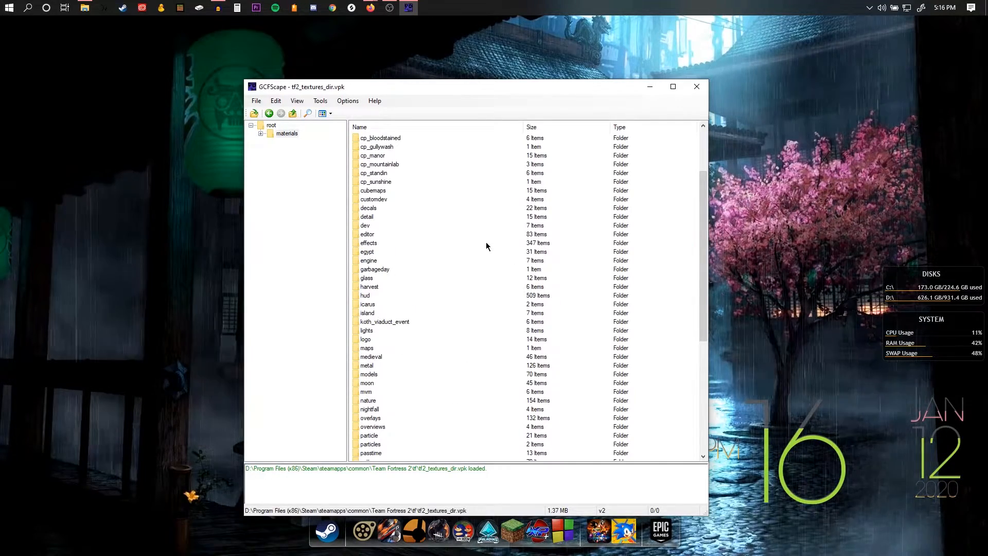
{"action": "scroll", "coordinate": [391, 212], "scroll_direction": "up", "scroll_amount": 3}
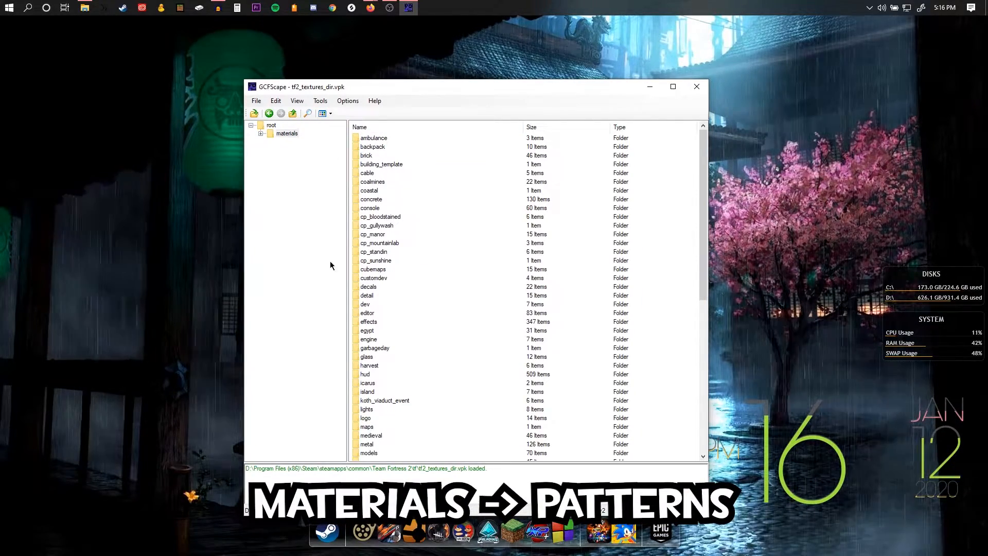
{"action": "scroll", "coordinate": [426, 366], "scroll_direction": "down", "scroll_amount": 11}
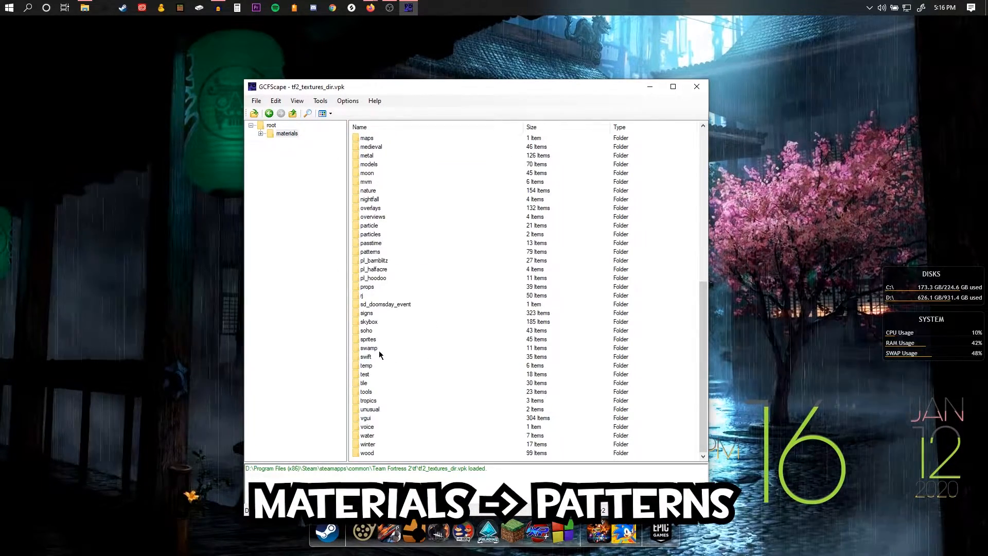
{"action": "double_click", "coordinate": [371, 252]}
{"action": "scroll", "coordinate": [411, 213], "scroll_direction": "down", "scroll_amount": 7}
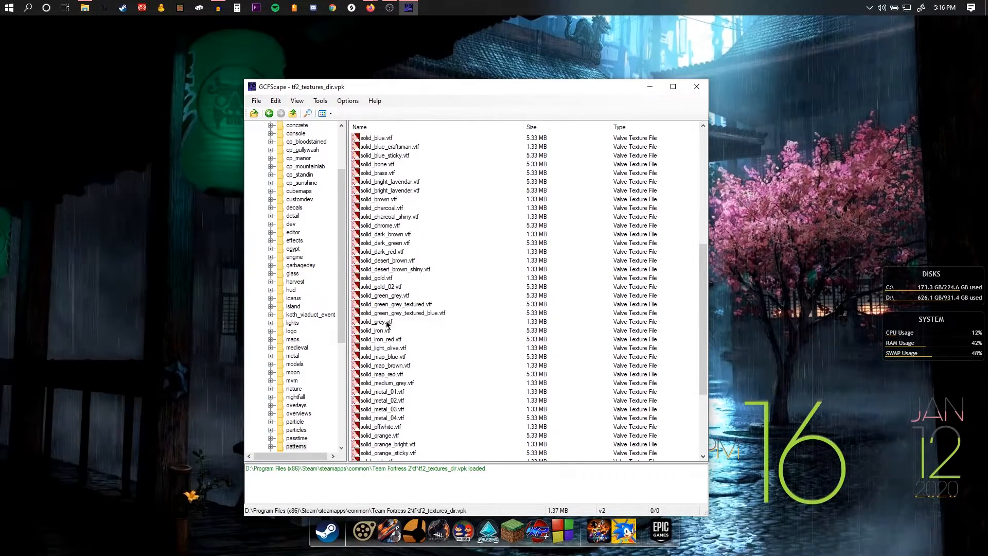
{"action": "scroll", "coordinate": [396, 278], "scroll_direction": "up", "scroll_amount": 10}
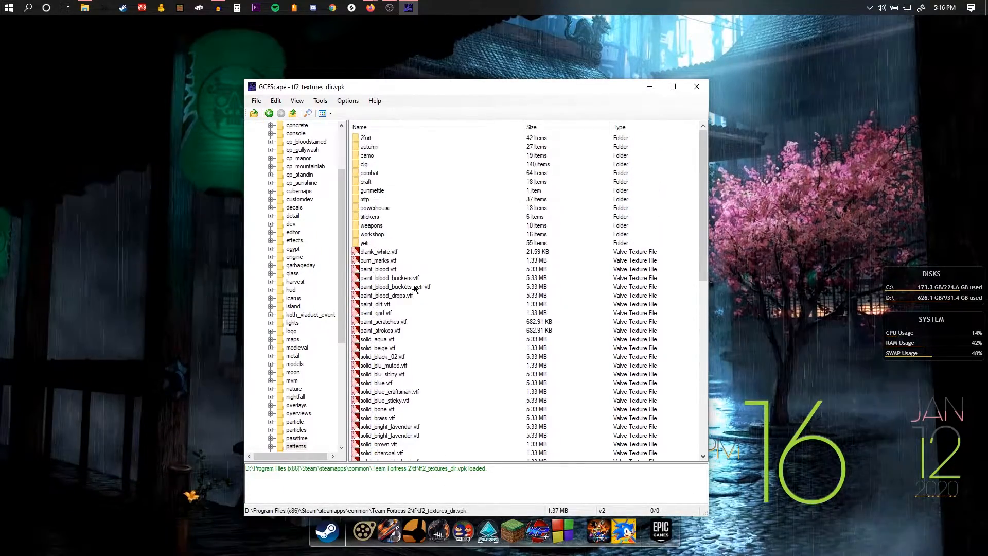
{"action": "double_click", "coordinate": [373, 234]}
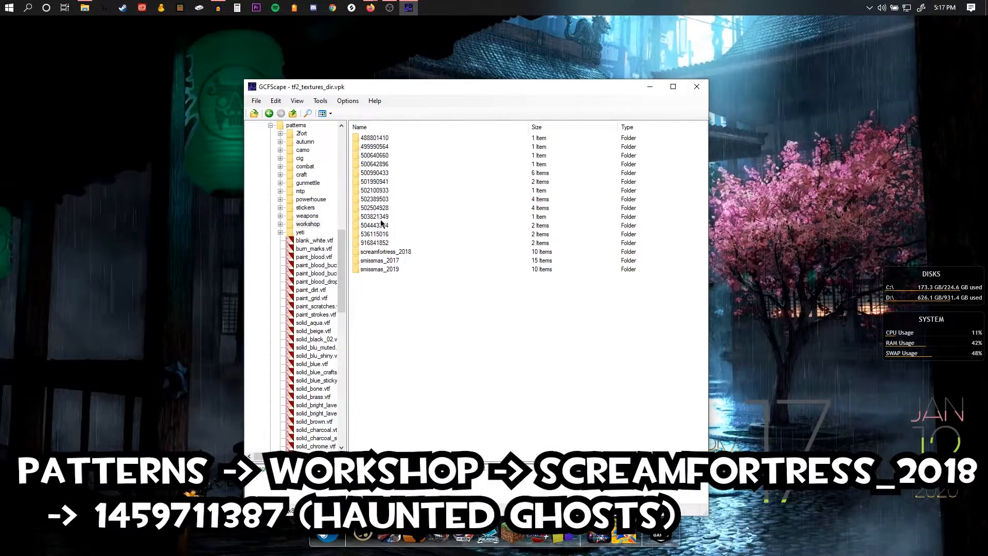
{"action": "double_click", "coordinate": [385, 252]}
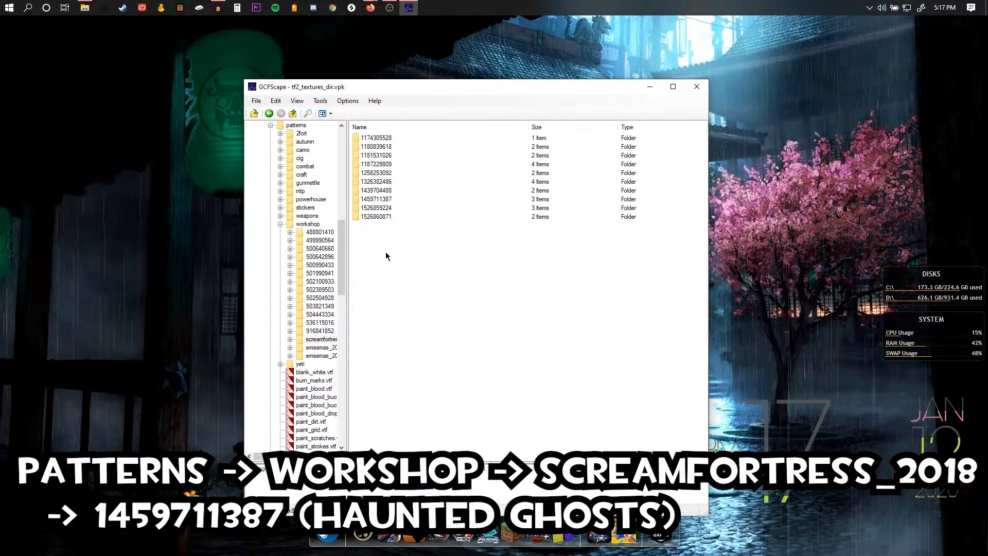
{"action": "left_click", "coordinate": [387, 199]}
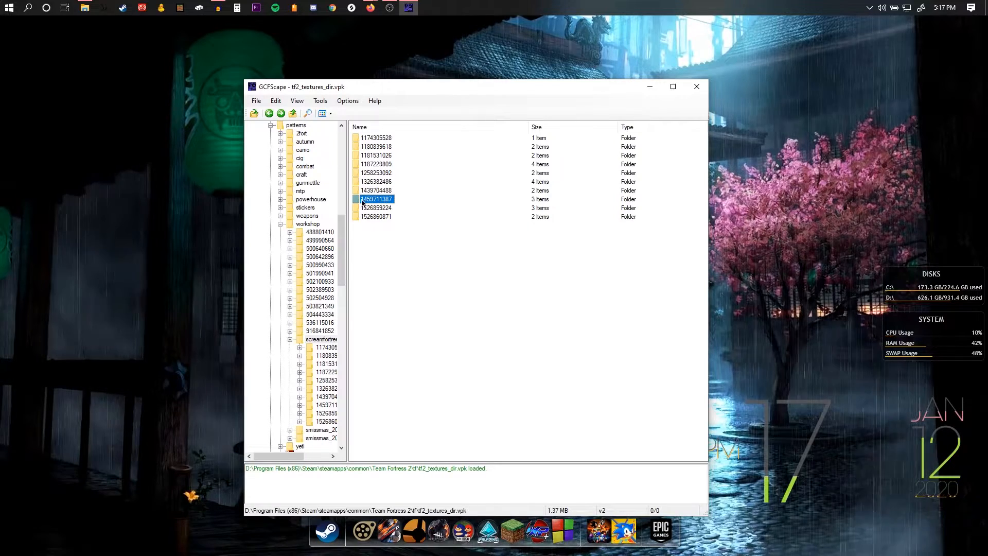
{"action": "double_click", "coordinate": [387, 203]}
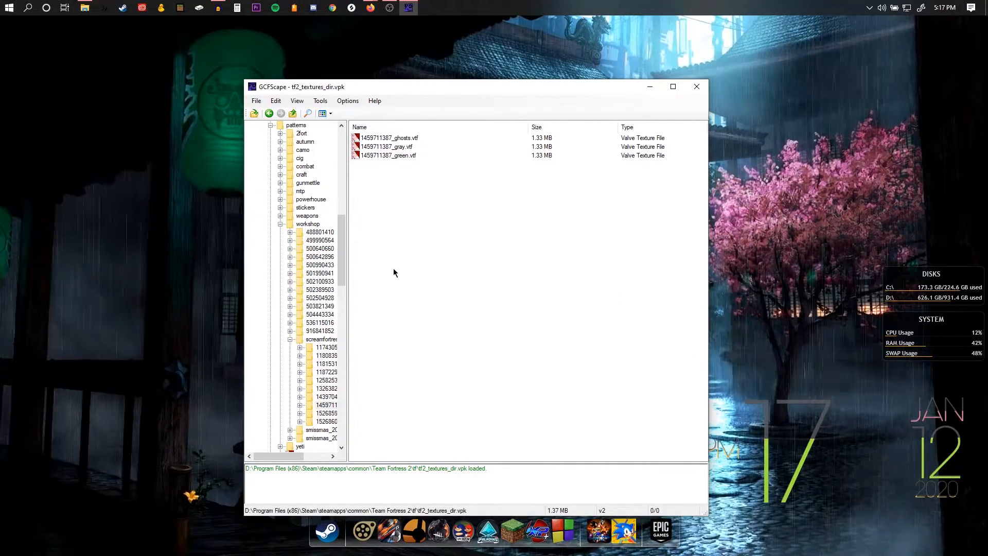
{"action": "left_click", "coordinate": [268, 114]}
{"action": "double_click", "coordinate": [386, 165]}
{"action": "left_click", "coordinate": [389, 140]}
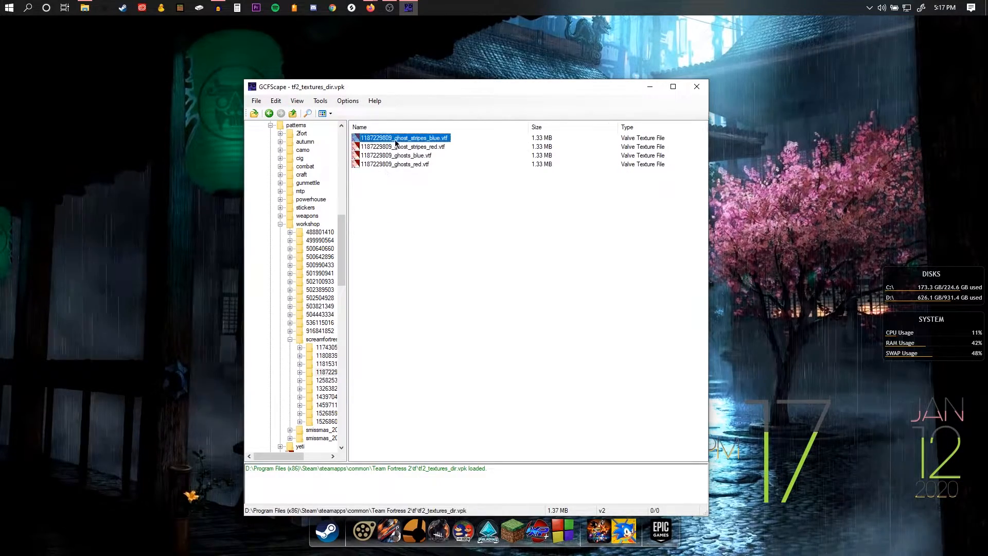
{"action": "left_click", "coordinate": [269, 113]}
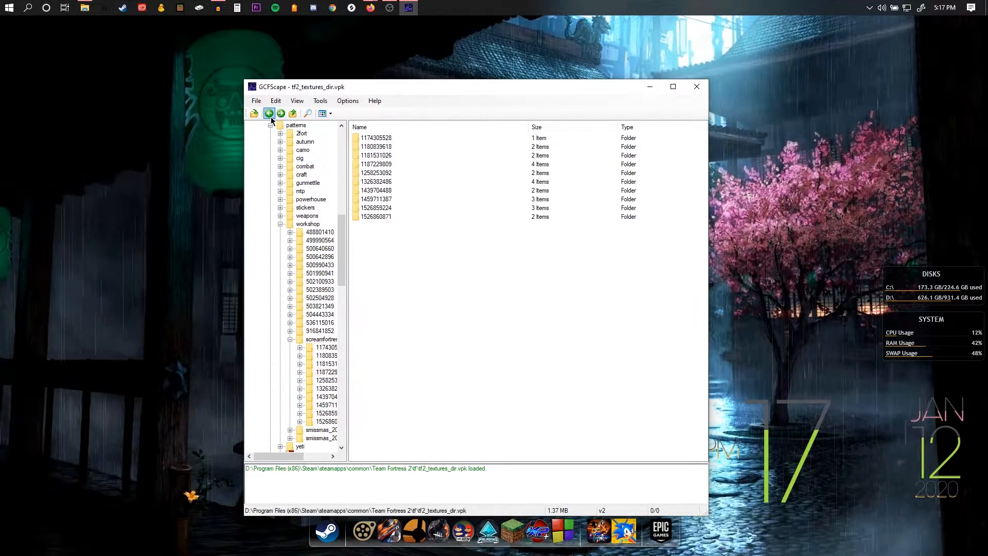
{"action": "double_click", "coordinate": [383, 199]}
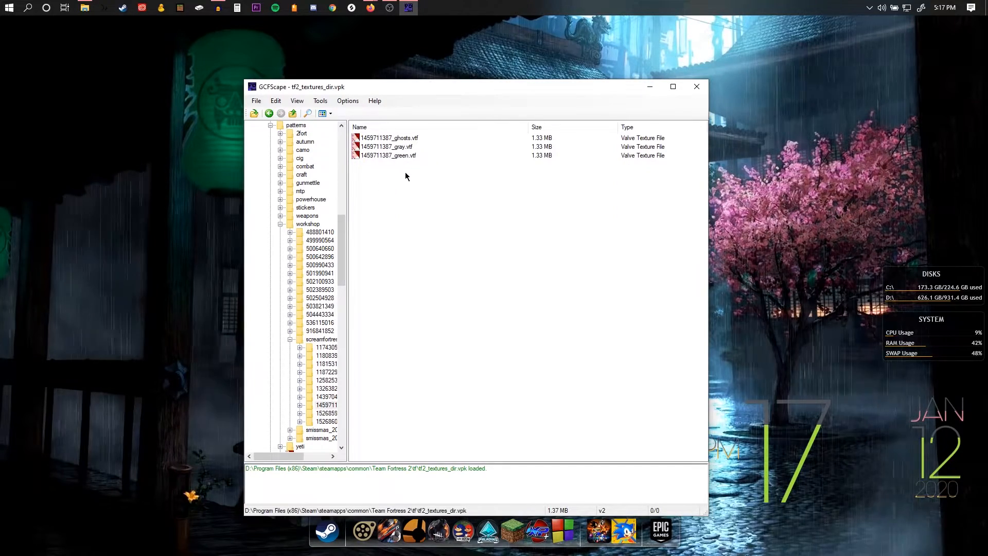
{"action": "left_click", "coordinate": [391, 138]}
{"action": "left_click_drag", "start_coordinate": [402, 168], "coordinate": [388, 142]}
{"action": "right_click", "coordinate": [388, 143]}
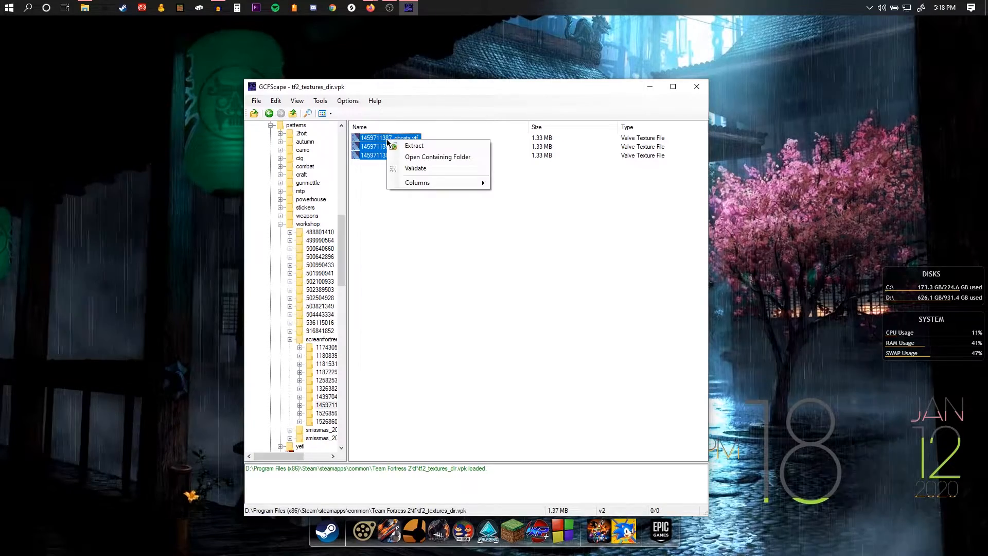
{"action": "left_click", "coordinate": [406, 146]}
{"action": "left_click", "coordinate": [445, 391]}
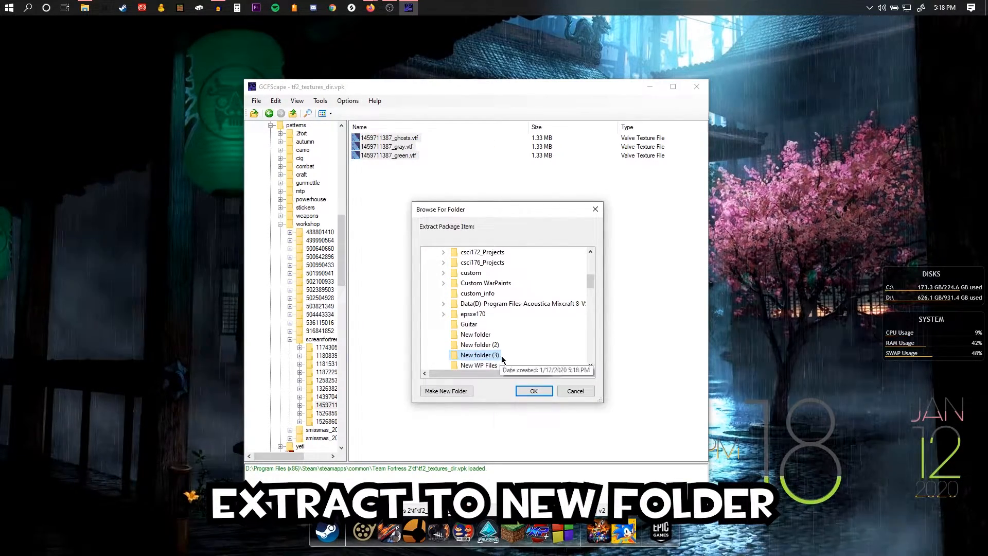
{"action": "right_click", "coordinate": [468, 355]}
{"action": "left_click", "coordinate": [502, 305]}
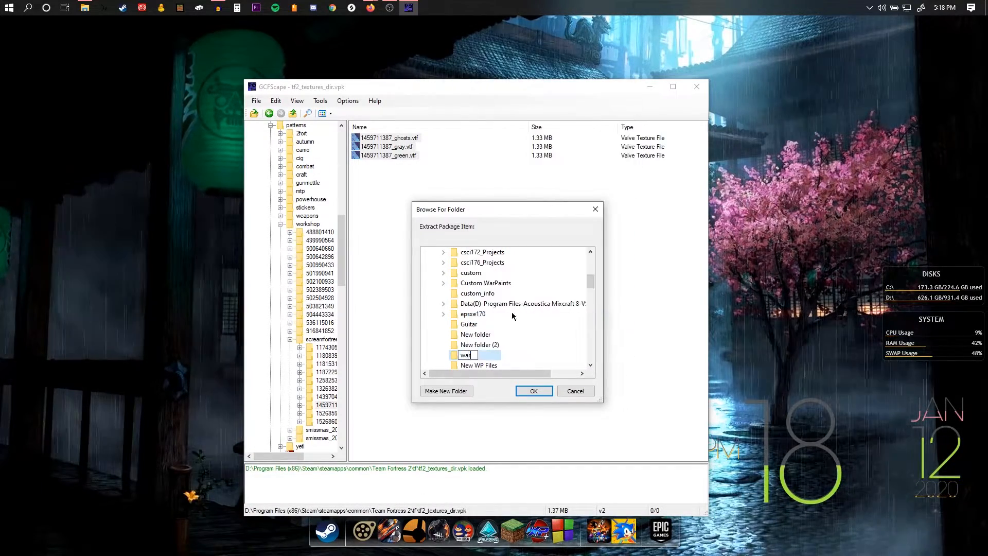
{"action": "scroll", "coordinate": [460, 368], "scroll_direction": "down", "scroll_amount": 4}
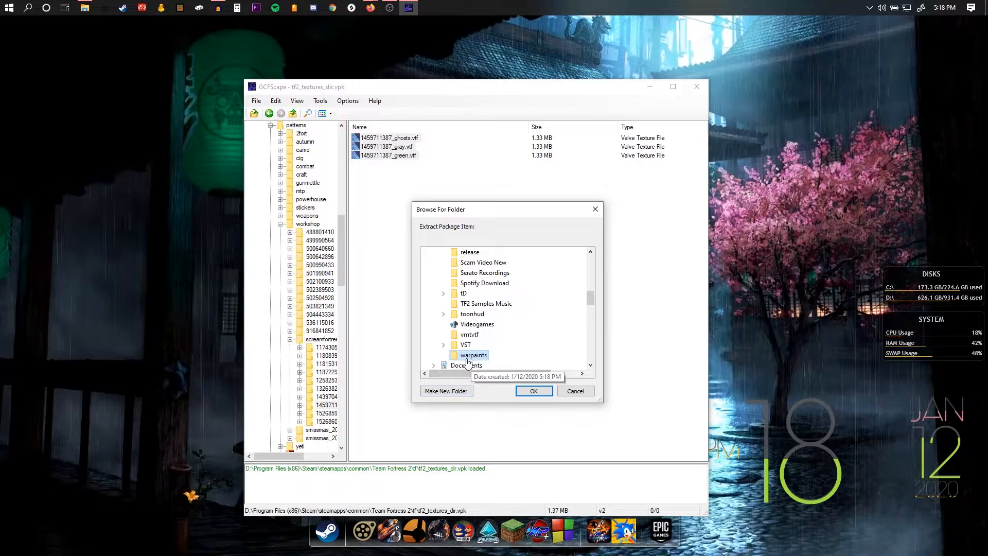
{"action": "left_click", "coordinate": [533, 391]}
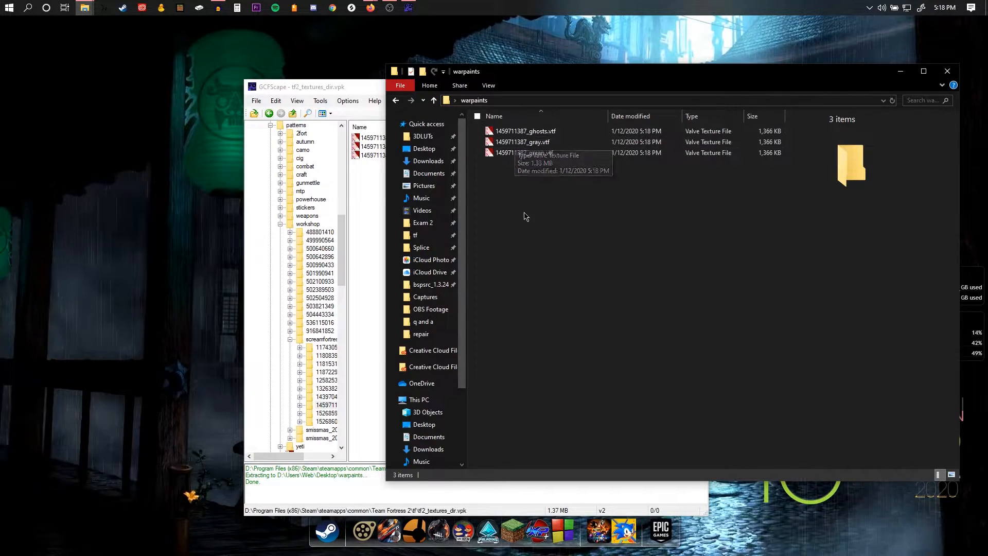
{"action": "key", "text": "super"}
{"action": "type", "text": "vtfedit"}
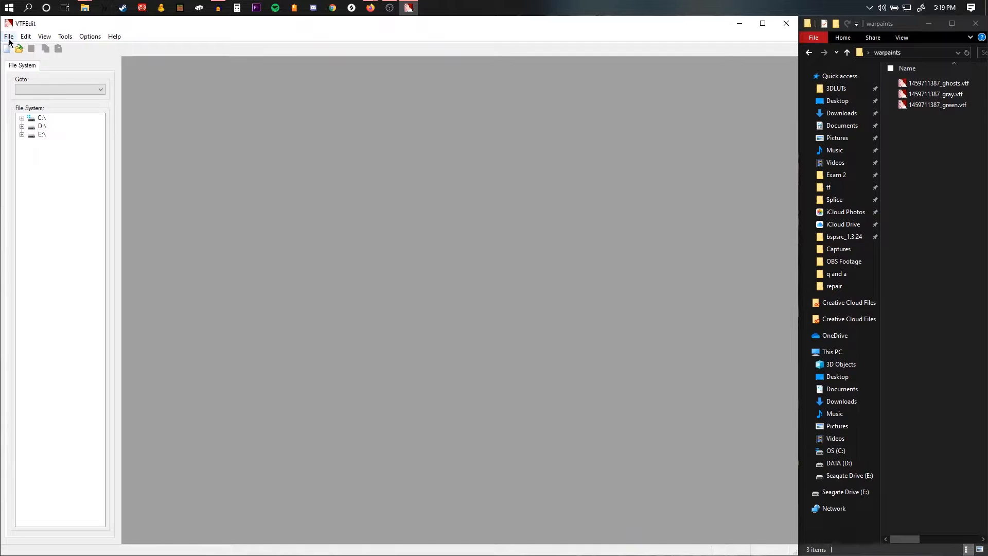
{"action": "left_click", "coordinate": [6, 37]}
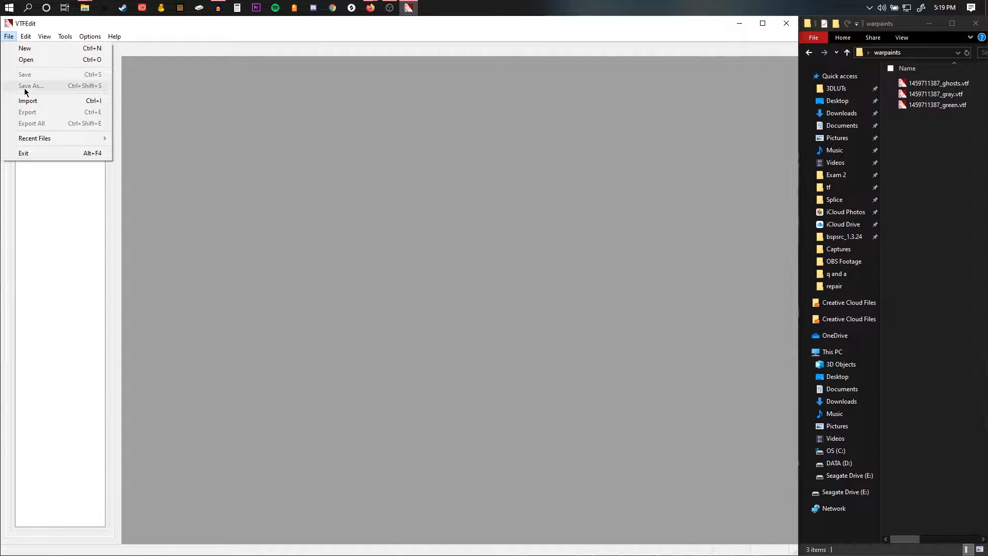
{"action": "left_click", "coordinate": [23, 61]}
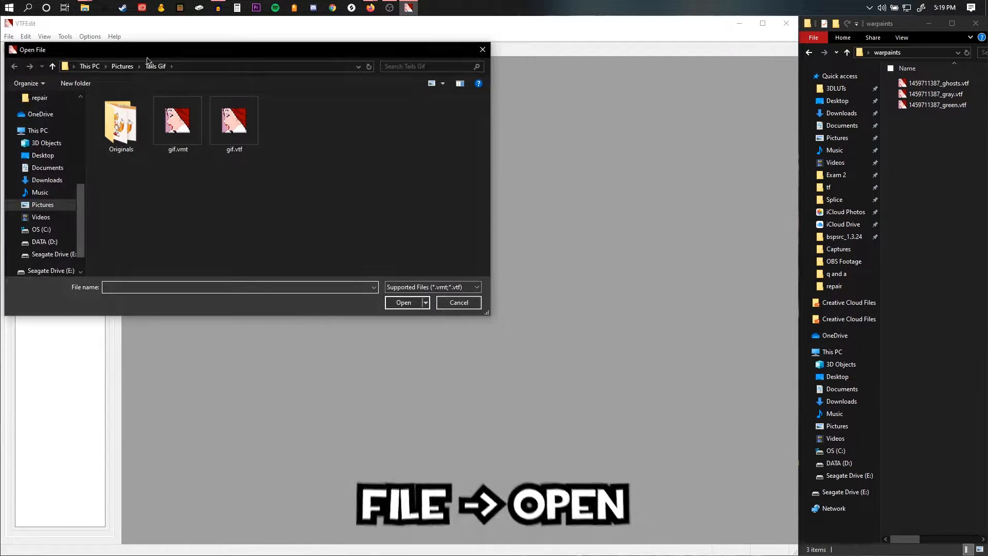
{"action": "left_click", "coordinate": [43, 155]}
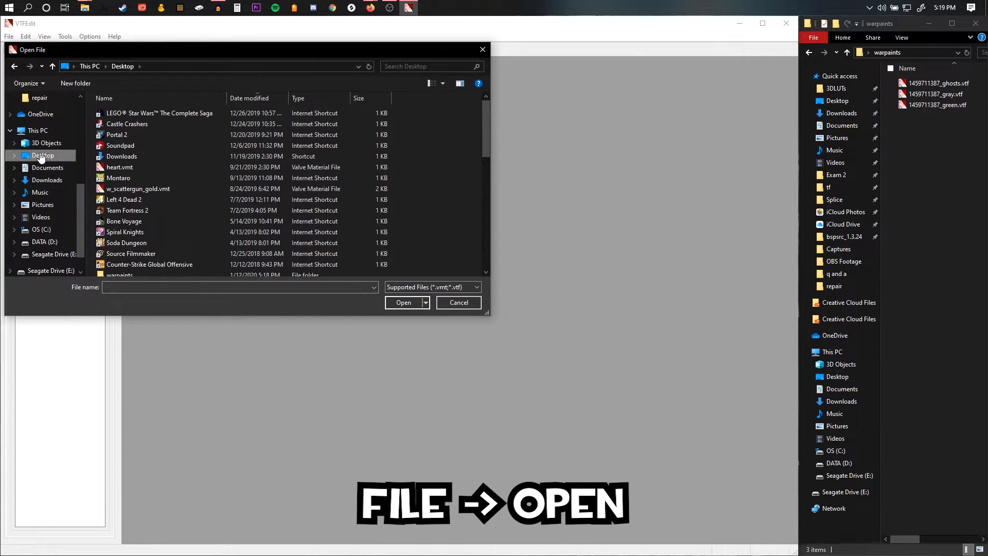
{"action": "type", "text": "wa"}
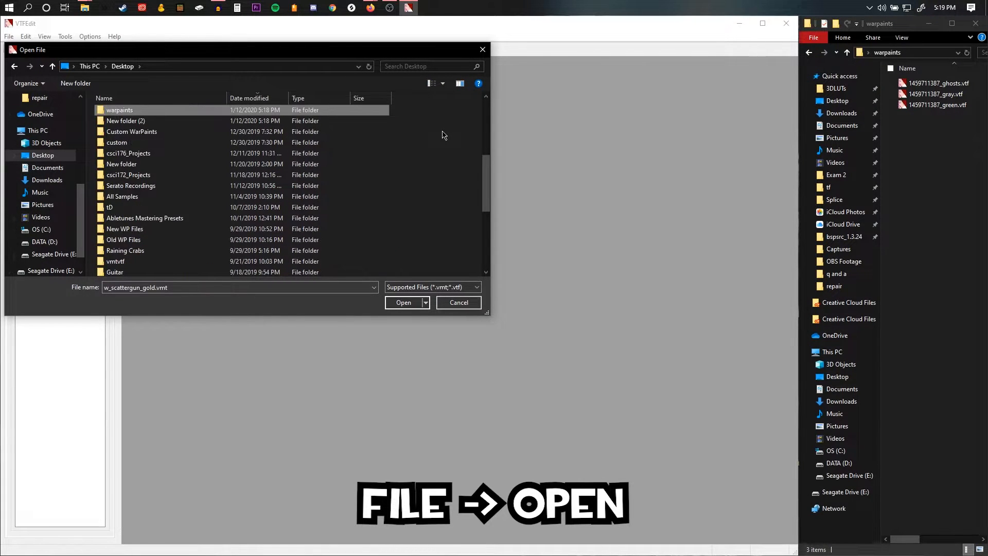
{"action": "key", "text": "Return"}
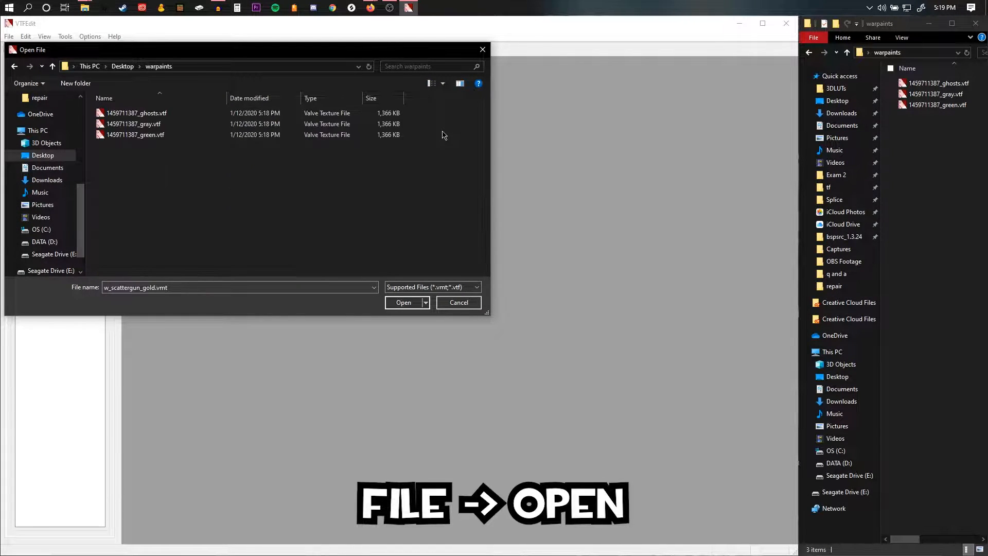
{"action": "left_click", "coordinate": [154, 115]}
{"action": "left_click", "coordinate": [403, 302]}
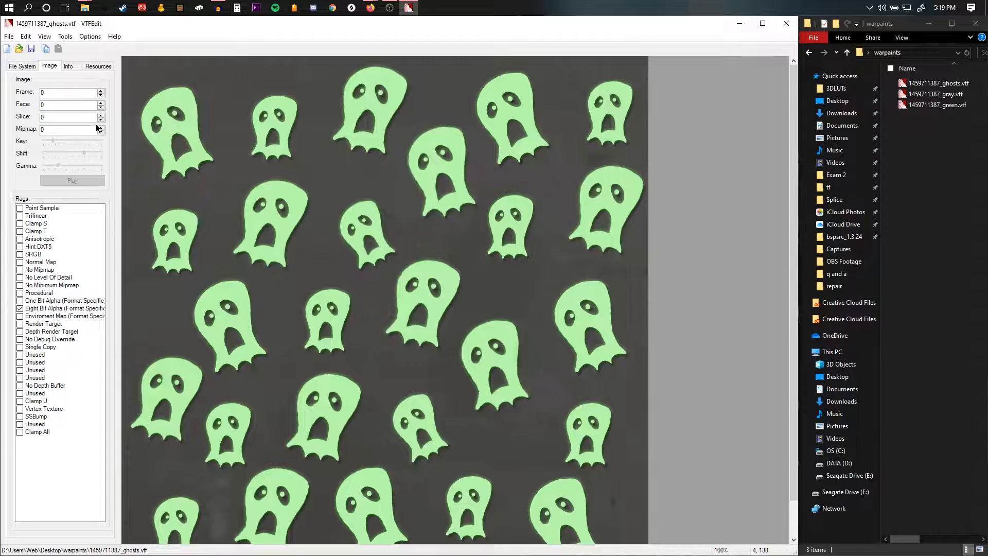
{"action": "left_click", "coordinate": [9, 37]}
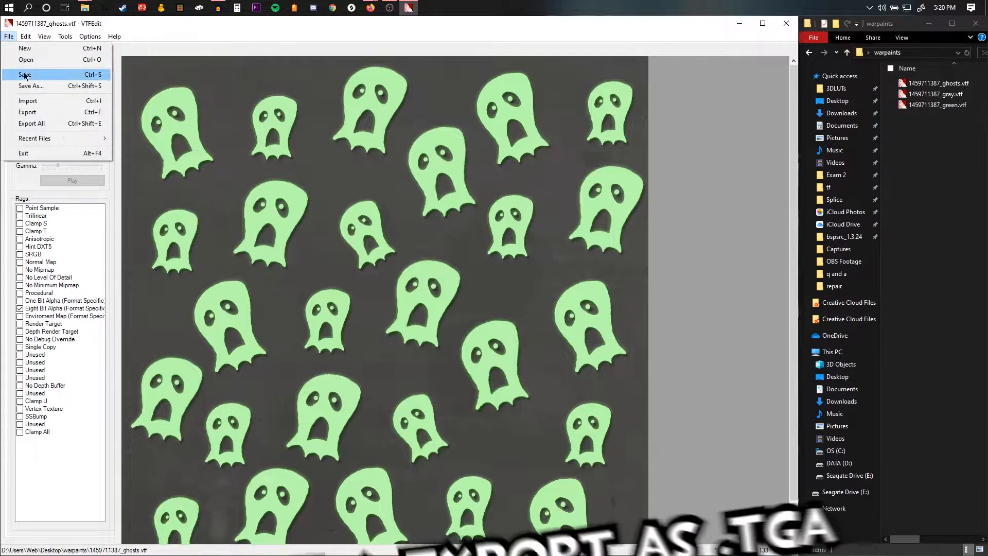
{"action": "left_click", "coordinate": [27, 113]}
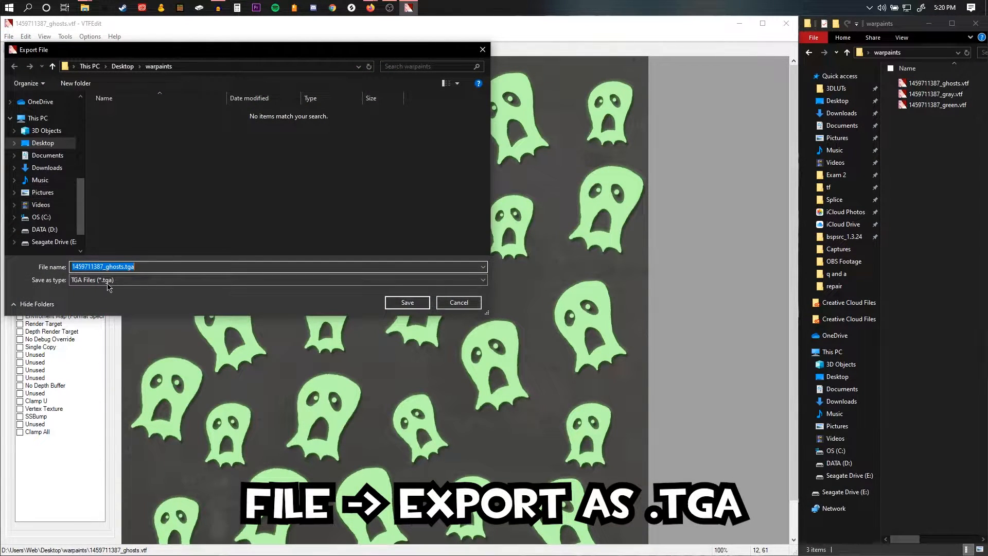
{"action": "left_click", "coordinate": [118, 280]}
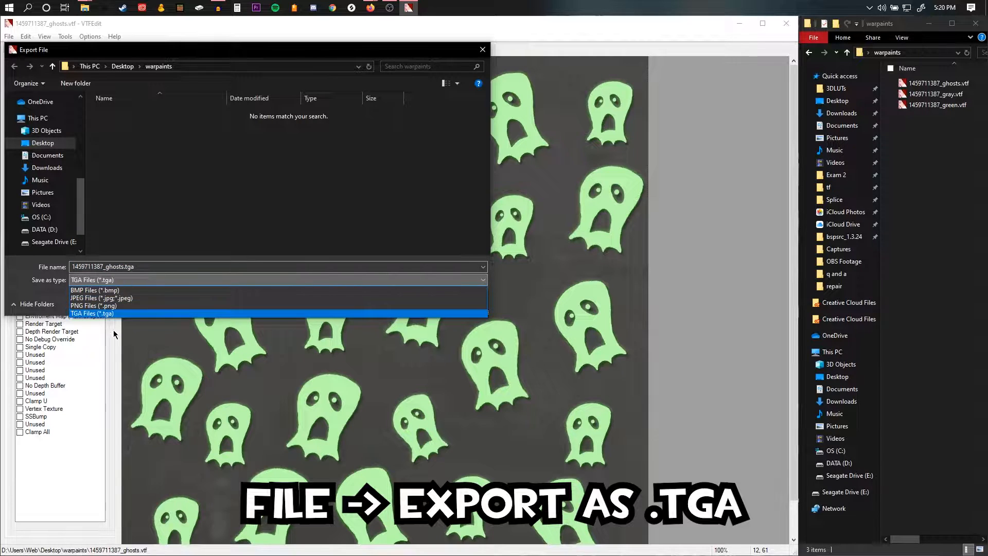
{"action": "left_click", "coordinate": [118, 313]}
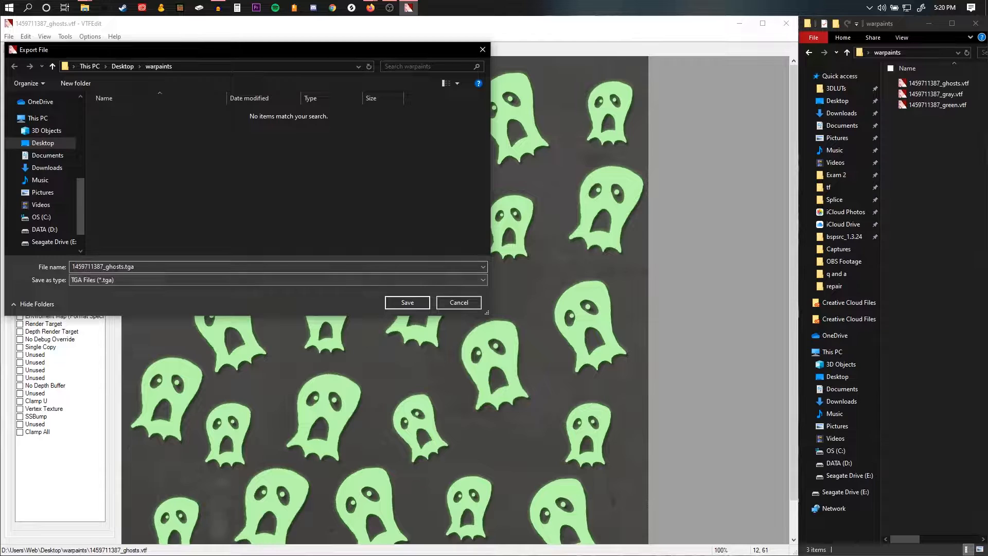
{"action": "left_click", "coordinate": [407, 303]}
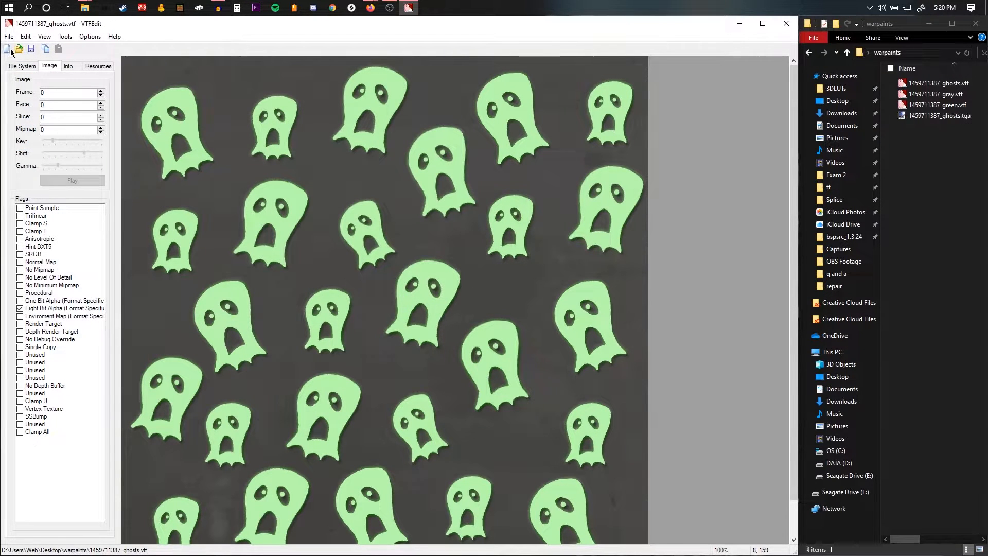
{"action": "left_click", "coordinate": [14, 50]}
{"action": "left_click", "coordinate": [135, 124]}
{"action": "left_click", "coordinate": [403, 303]}
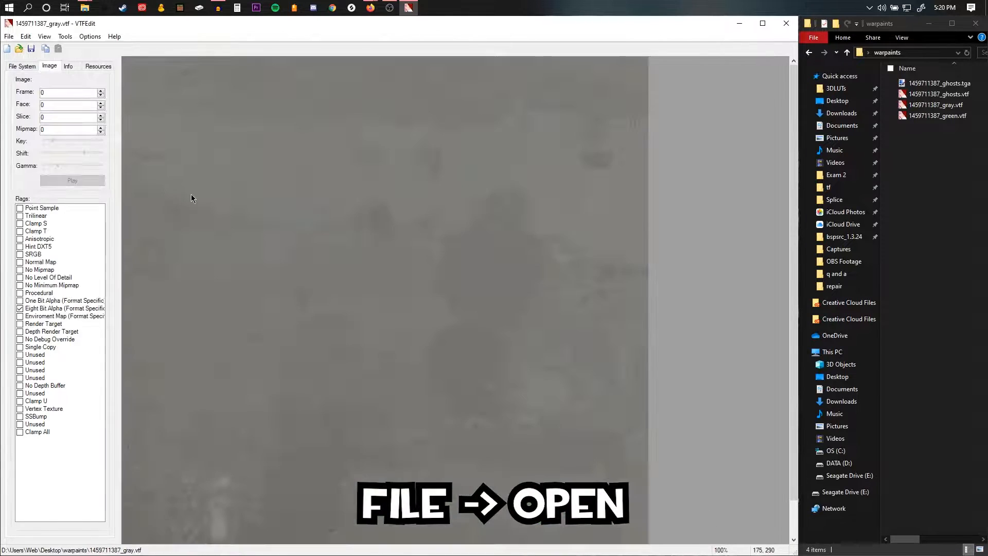
{"action": "left_click", "coordinate": [9, 36]}
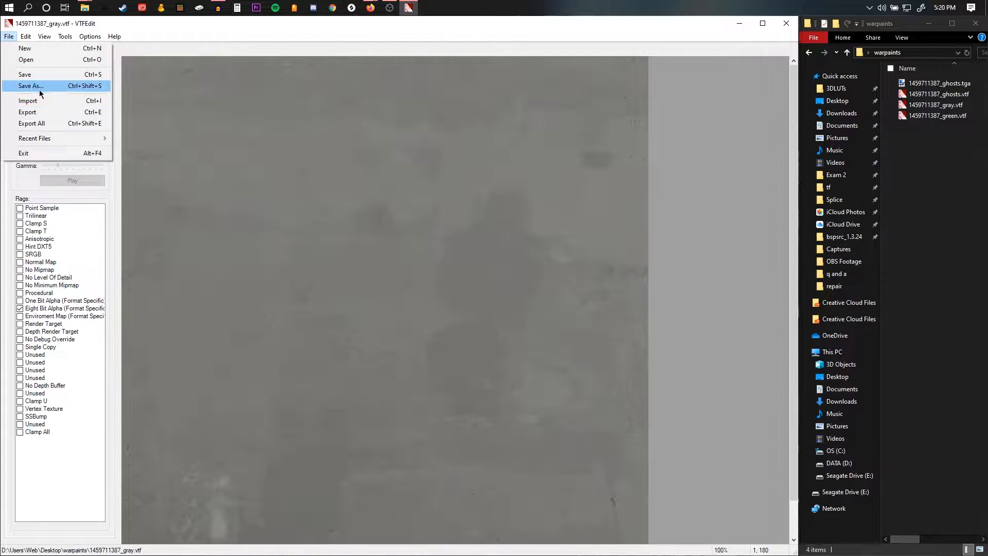
{"action": "left_click", "coordinate": [31, 112]}
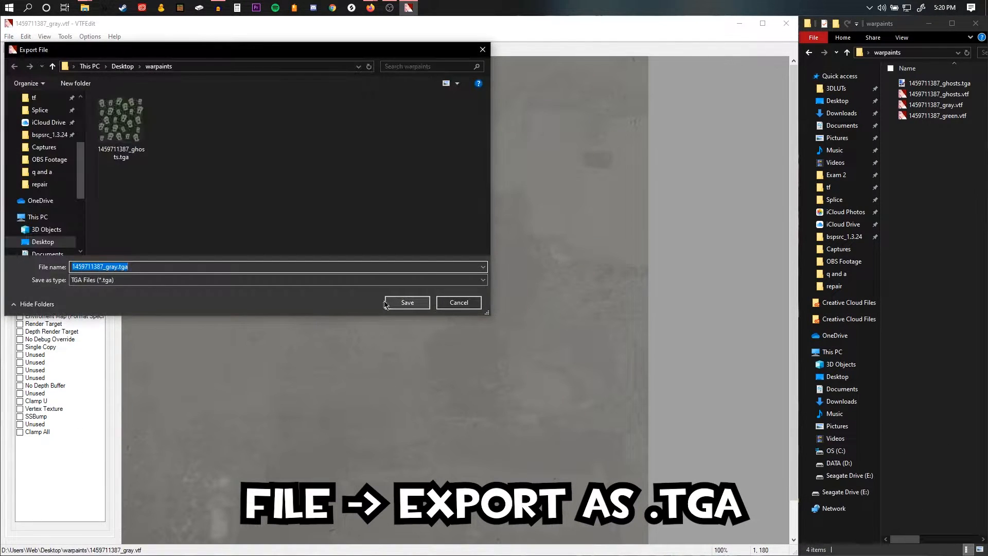
{"action": "left_click", "coordinate": [407, 302]}
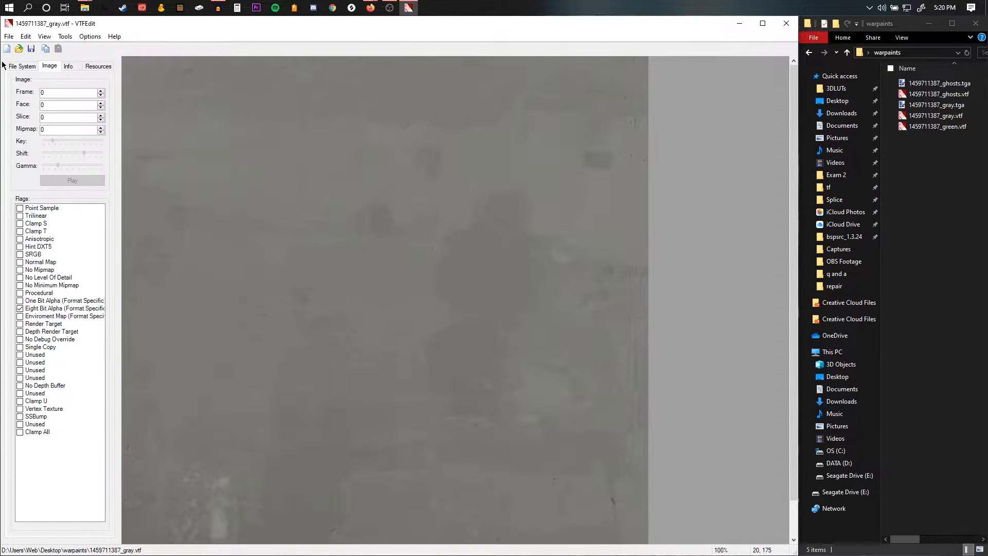
{"action": "left_click", "coordinate": [9, 37]}
{"action": "left_click", "coordinate": [20, 59]}
{"action": "left_click", "coordinate": [234, 128]}
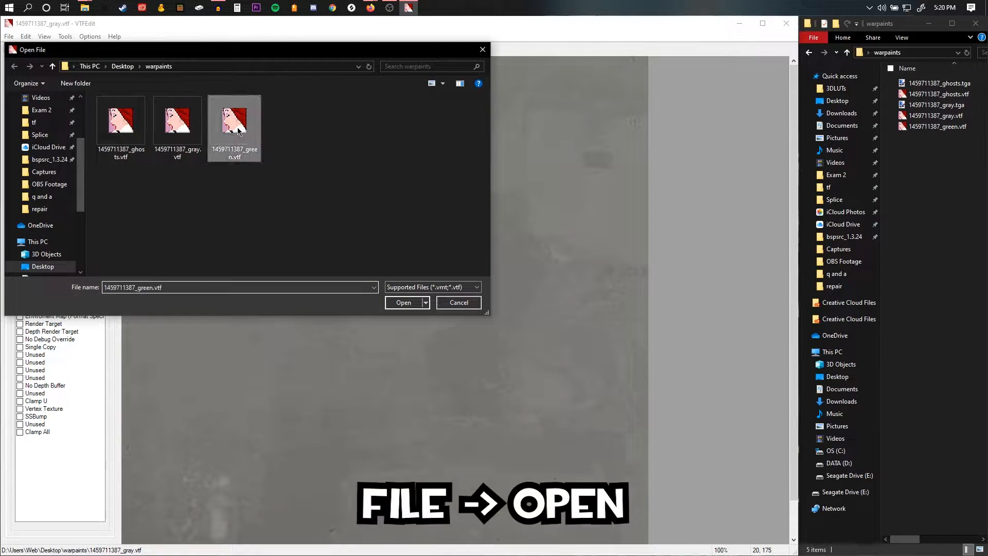
{"action": "left_click", "coordinate": [399, 302]}
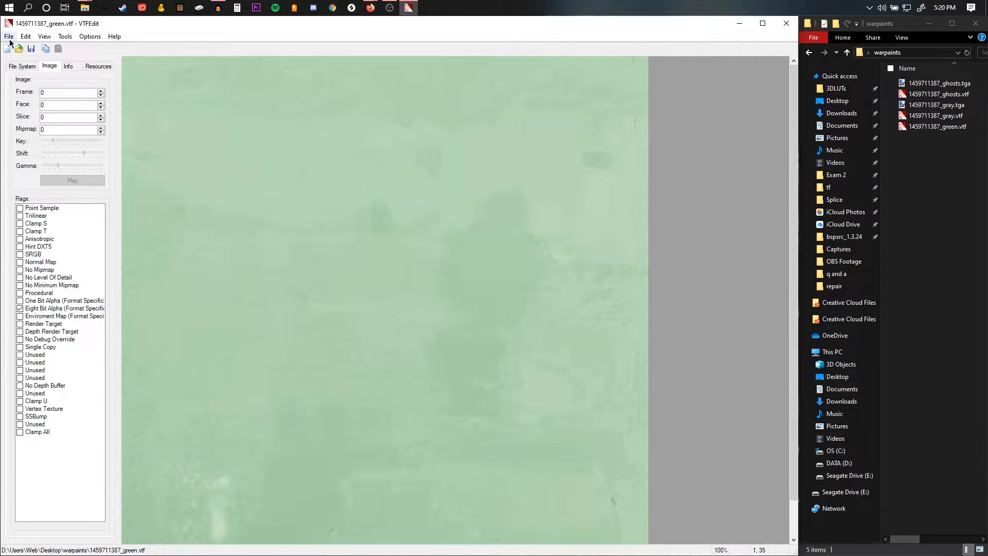
{"action": "left_click", "coordinate": [9, 37]}
{"action": "left_click", "coordinate": [23, 111]}
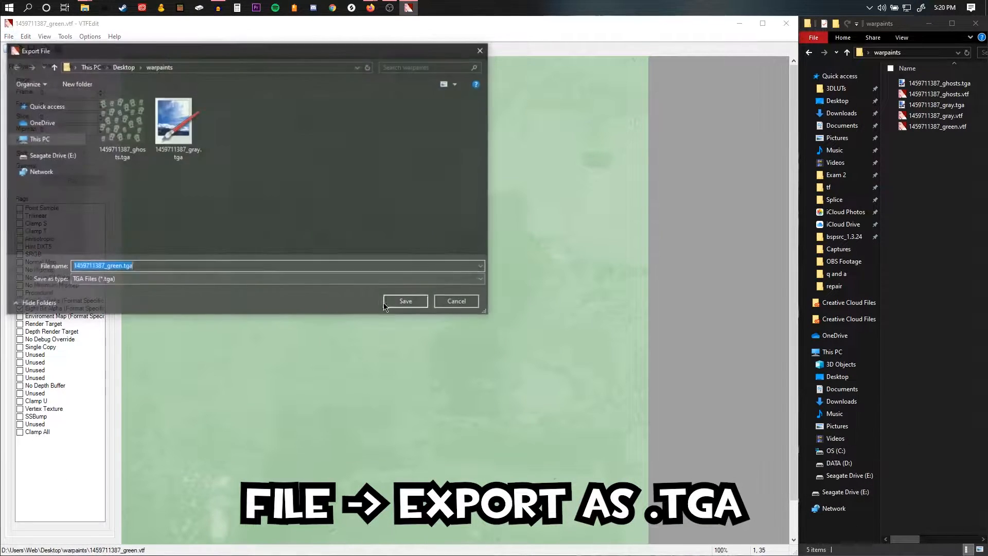
{"action": "left_click", "coordinate": [408, 302]}
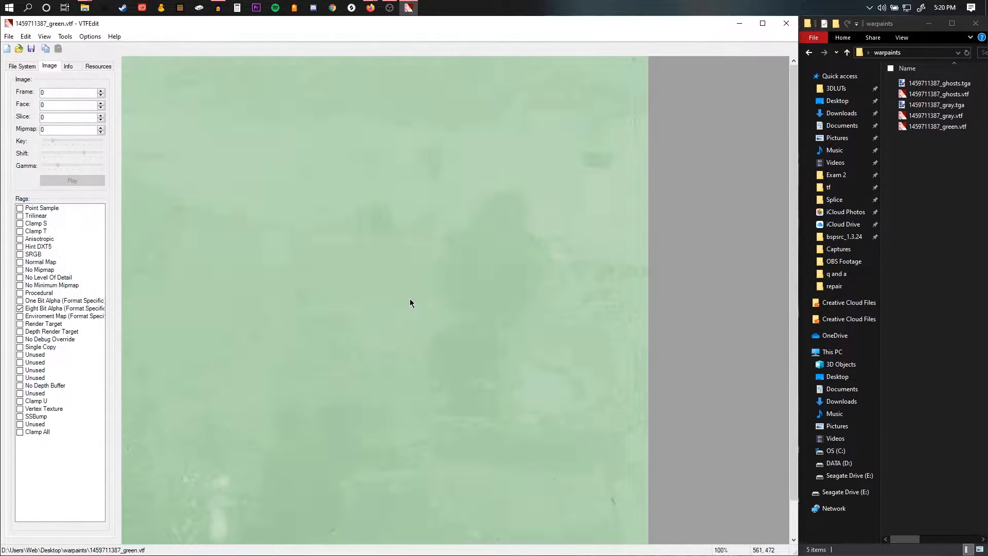
- Switch to the warpaints folder in File Explorer and delete the ghosts, gray and green VTF files
{"action": "double_click", "coordinate": [884, 24]}
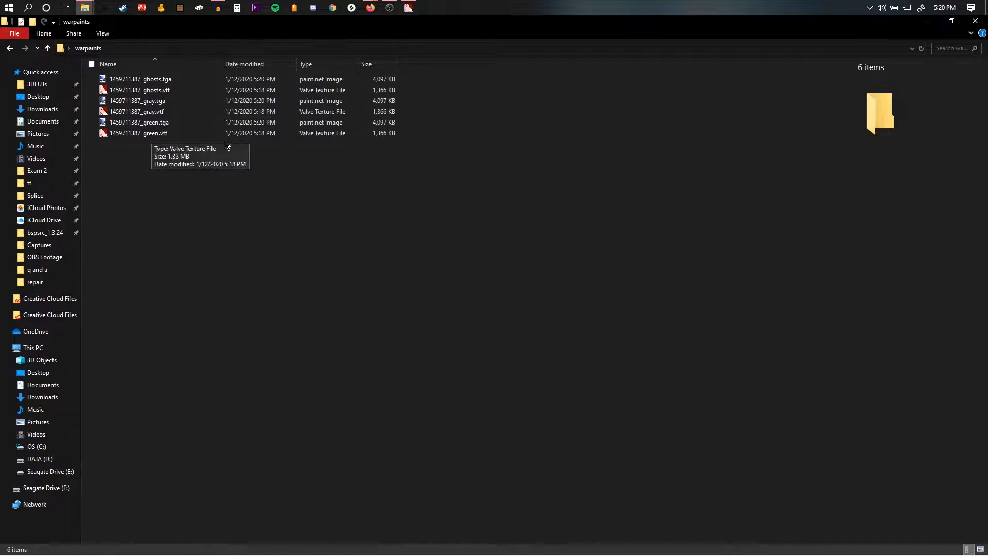
{"action": "left_click", "coordinate": [160, 92]}
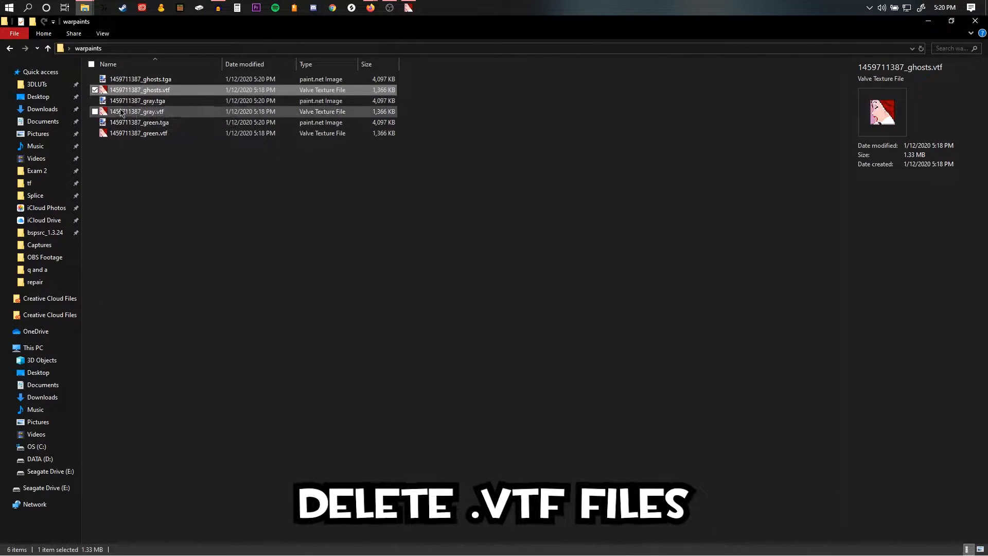
{"action": "left_click", "coordinate": [137, 111], "text": "ctrl"}
{"action": "left_click", "coordinate": [159, 134], "text": "ctrl"}
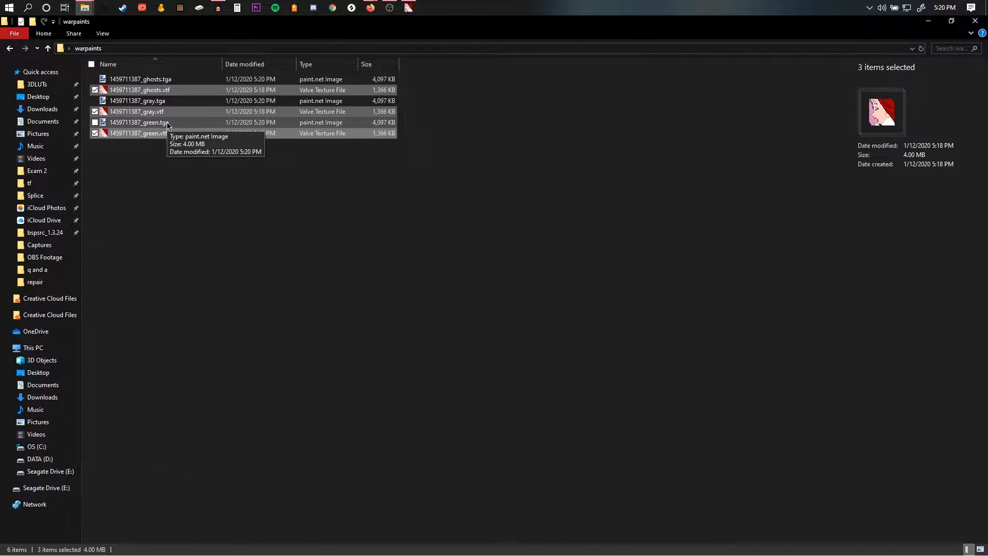
{"action": "key", "text": "Delete"}
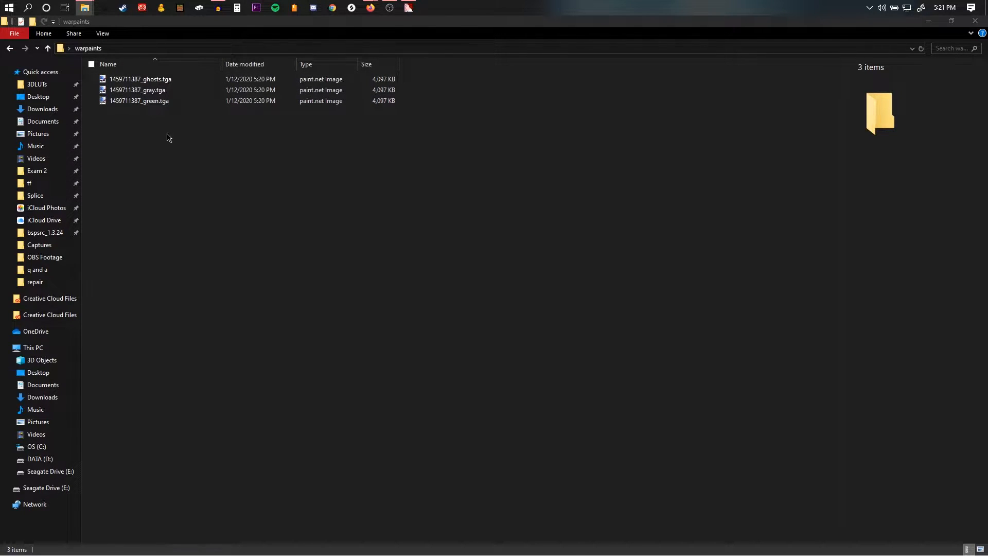
- Open the ghosts, gray and green TGA textures in Photoshop and view each one, ending on the ghosts image
{"action": "left_click", "coordinate": [171, 82]}
{"action": "right_click", "coordinate": [150, 82]}
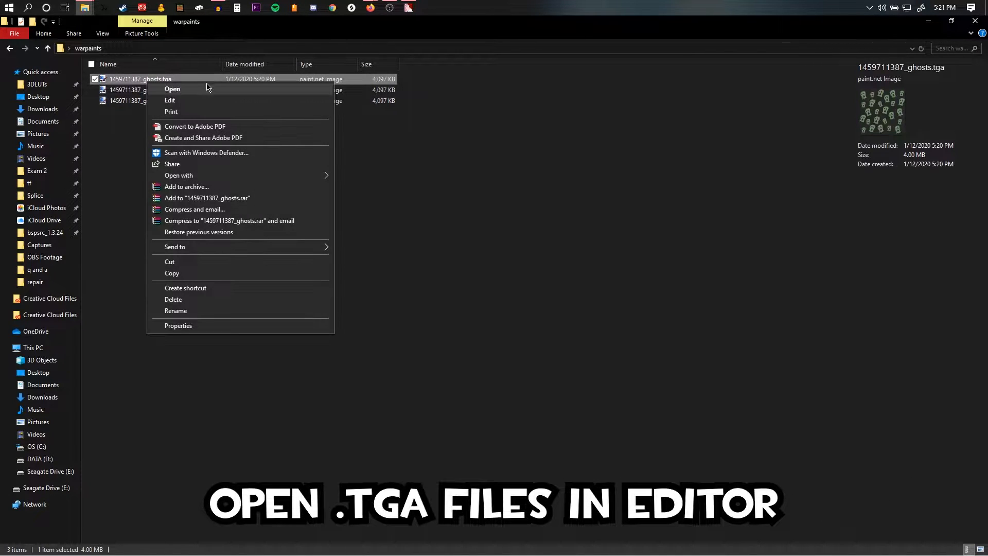
{"action": "left_click", "coordinate": [371, 173]}
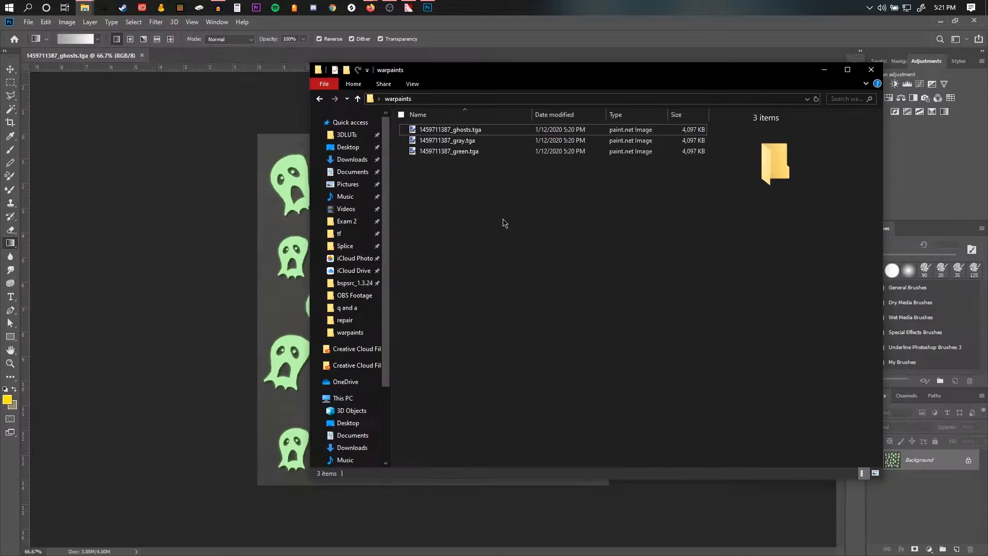
{"action": "left_click_drag", "start_coordinate": [506, 223], "coordinate": [147, 53]}
{"action": "left_click", "coordinate": [88, 56]}
{"action": "left_click", "coordinate": [204, 56]}
{"action": "left_click", "coordinate": [330, 55]}
{"action": "left_click", "coordinate": [186, 57]}
{"action": "left_click", "coordinate": [81, 56]}
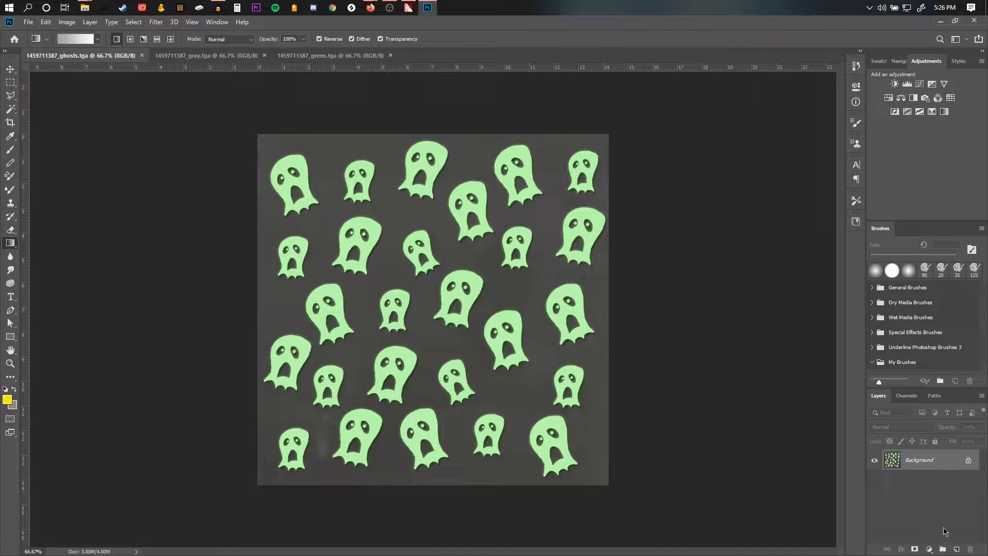
- Add a blank layer above the Background in the ghosts image and hide the Background layer
{"action": "left_click", "coordinate": [957, 548]}
{"action": "left_click", "coordinate": [874, 480]}
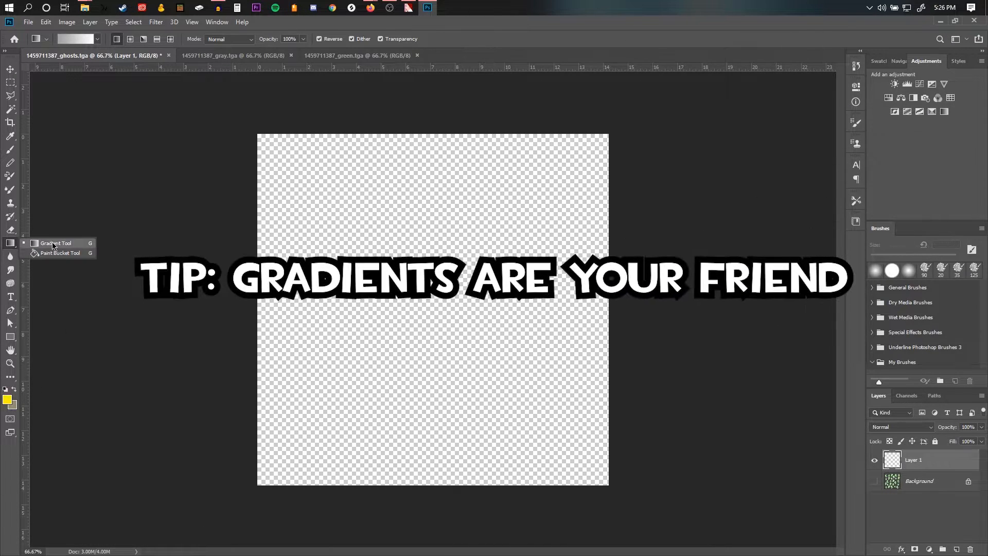
- Load the violet-to-orange preset for the Gradient tool and change its starting colour stop to light purple
{"action": "left_click", "coordinate": [77, 39]}
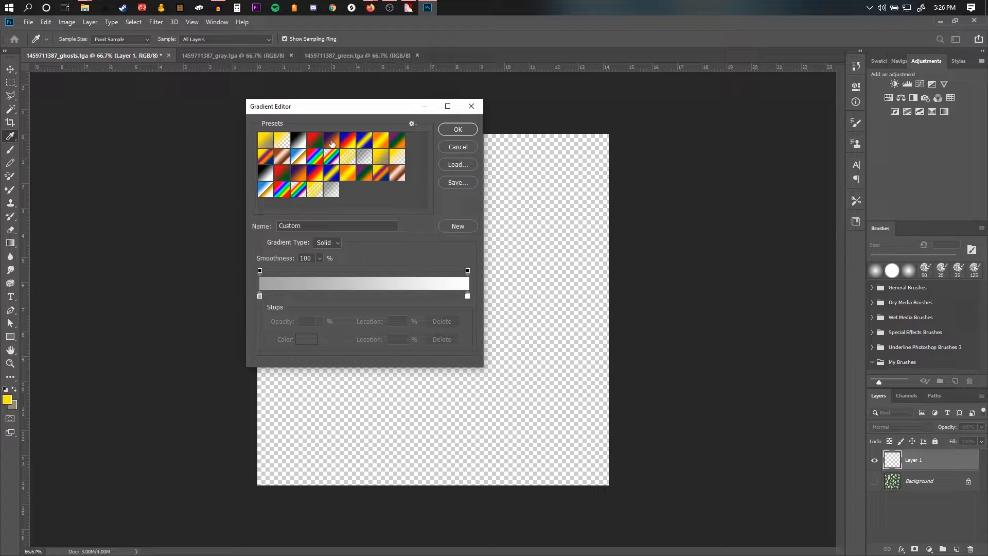
{"action": "left_click", "coordinate": [332, 144]}
{"action": "left_click", "coordinate": [259, 296]}
{"action": "left_click", "coordinate": [307, 339]}
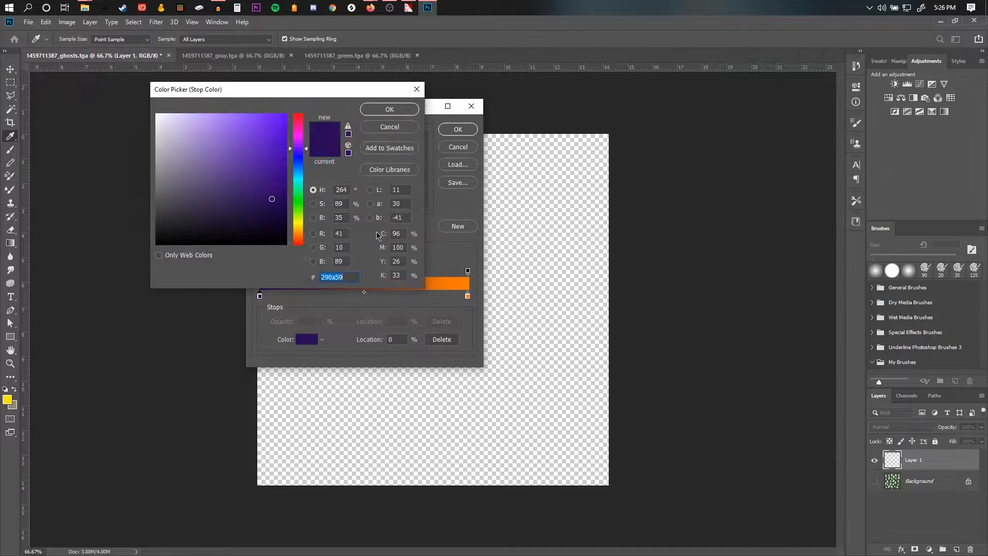
{"action": "left_click_drag", "start_coordinate": [279, 123], "coordinate": [183, 112]}
{"action": "left_click", "coordinate": [389, 109]}
- Add a light pink stop at the gradient's middle and draw the gradient vertically from the new layer's bottom edge to its top edge
{"action": "left_click", "coordinate": [360, 295]}
{"action": "double_click", "coordinate": [360, 297]}
{"action": "left_click", "coordinate": [296, 130]}
{"action": "left_click", "coordinate": [389, 109]}
{"action": "left_click", "coordinate": [463, 130]}
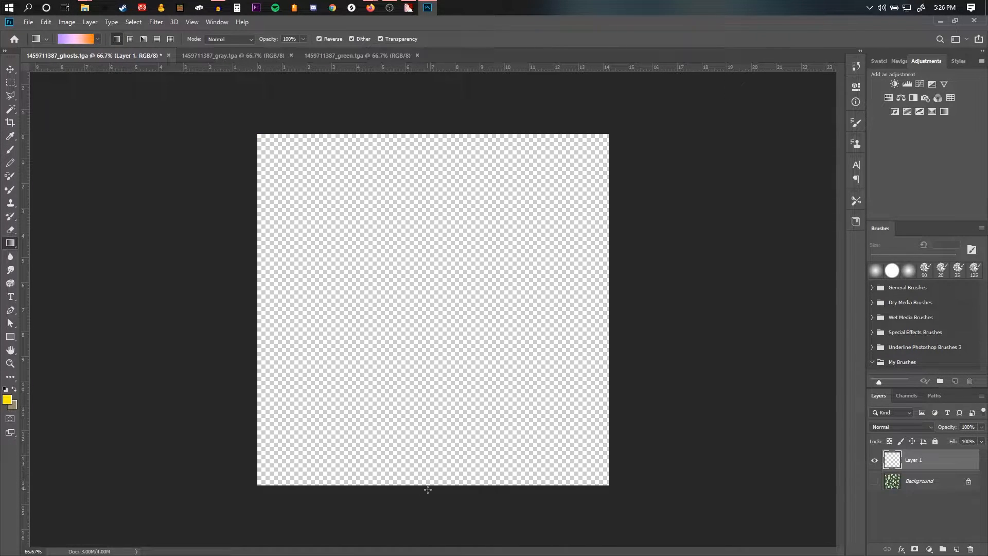
{"action": "left_click_drag", "start_coordinate": [428, 486], "coordinate": [435, 133]}
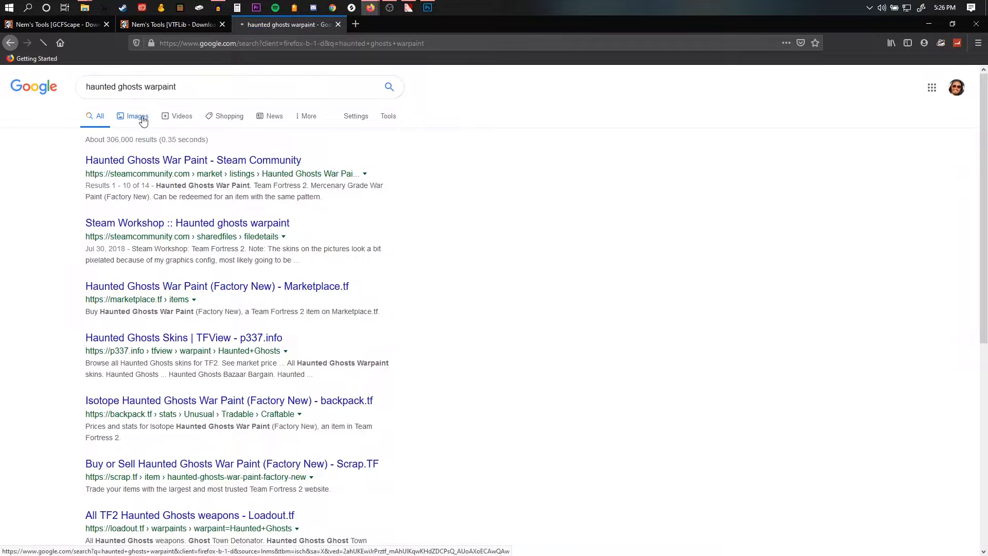
- View image results for haunted ghosts warpaint in the browser, enlarge the Steam Community weapon picture, and return to Photoshop
{"action": "left_click", "coordinate": [141, 117]}
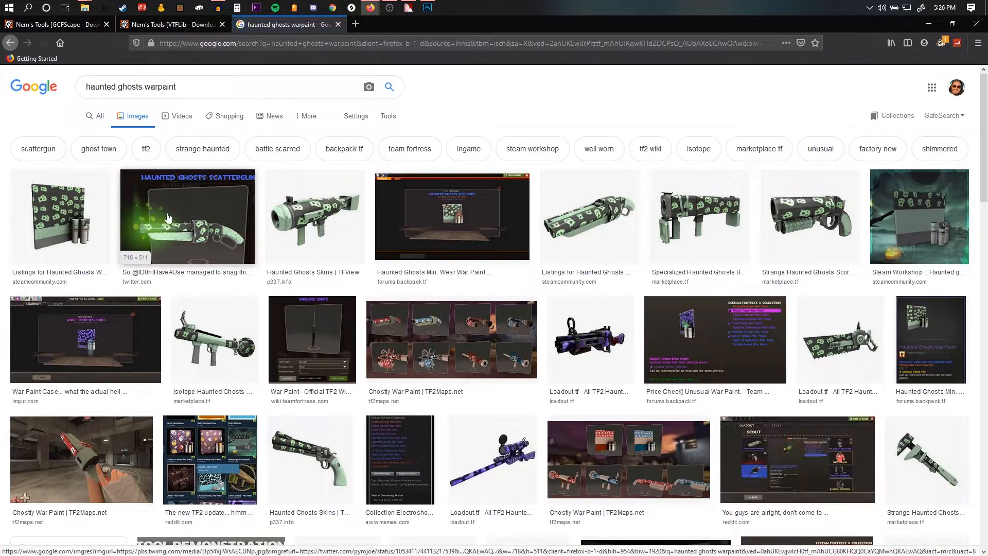
{"action": "left_click", "coordinate": [601, 227]}
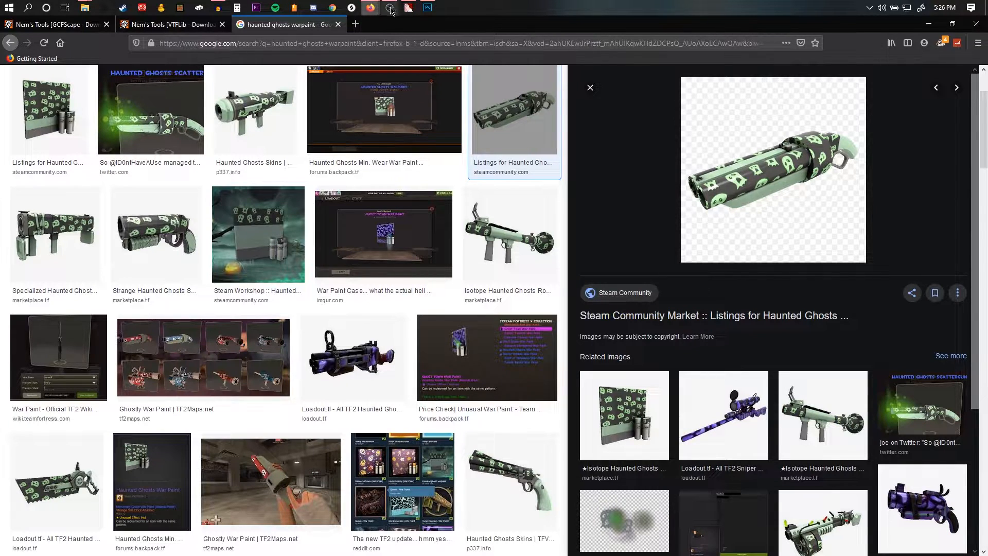
{"action": "left_click", "coordinate": [427, 7]}
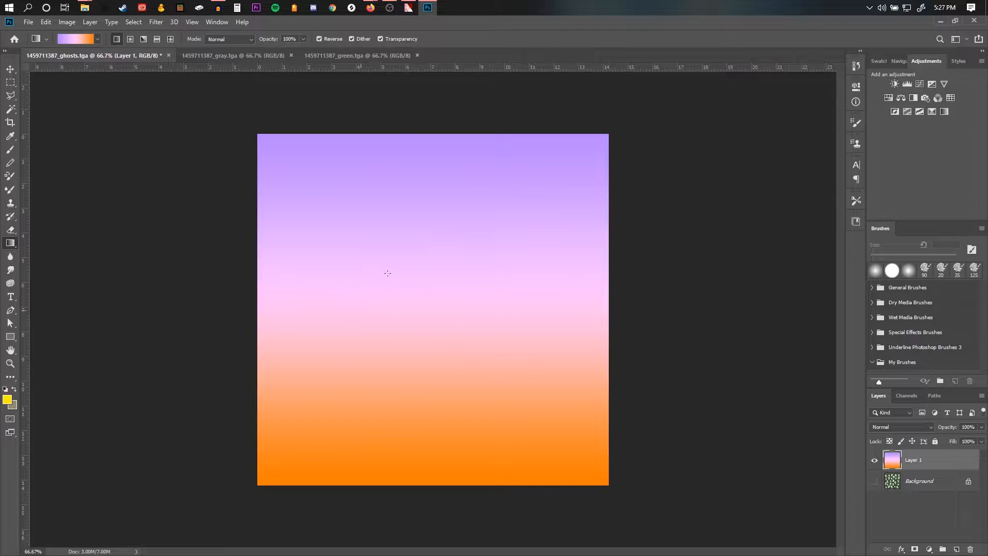
- Switch to the browser, search images for "stars" and filter the results by the usage right Labeled for reuse
{"action": "mouse_move", "coordinate": [370, 10]}
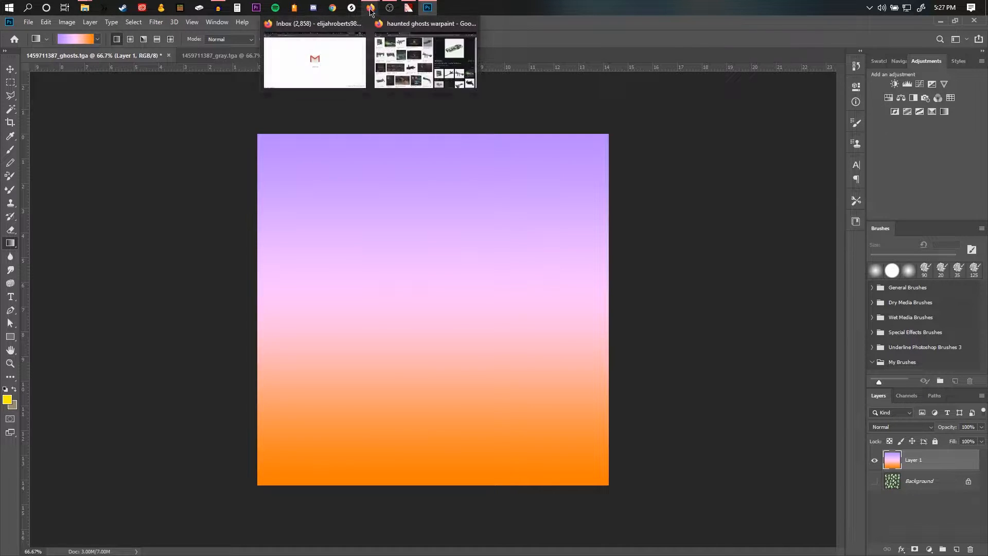
{"action": "left_click", "coordinate": [425, 60]}
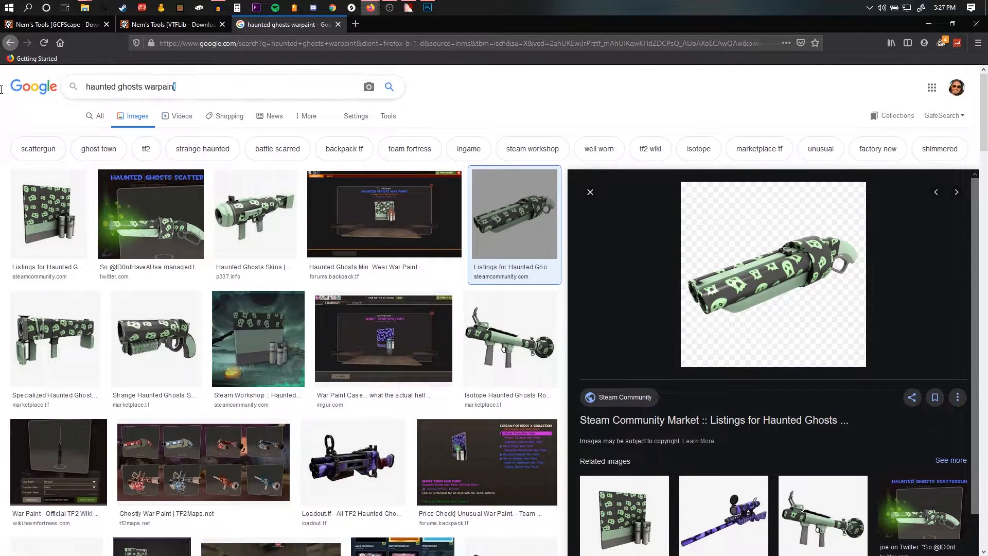
{"action": "key", "text": "ctrl+a"}
{"action": "type", "text": "stars"}
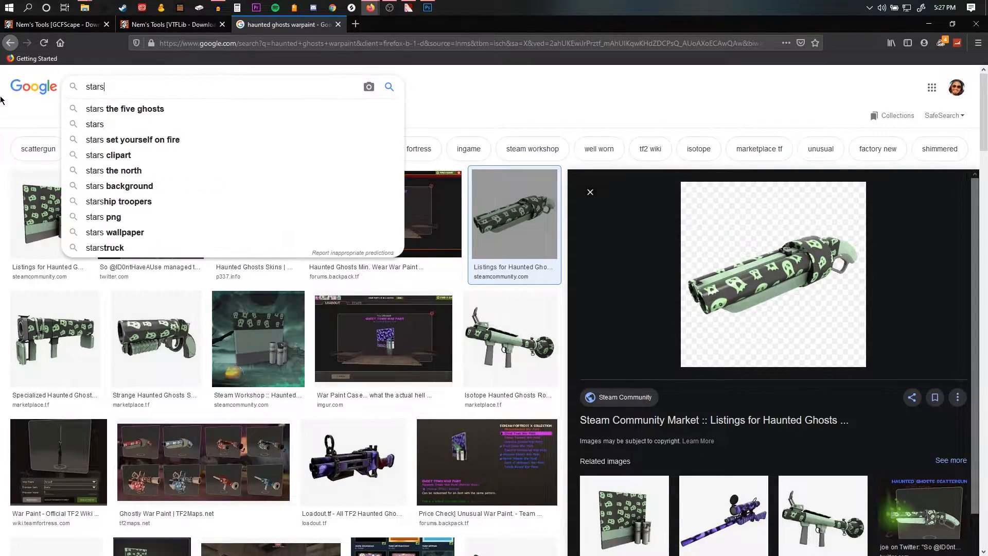
{"action": "key", "text": "Return"}
{"action": "left_click", "coordinate": [388, 116]}
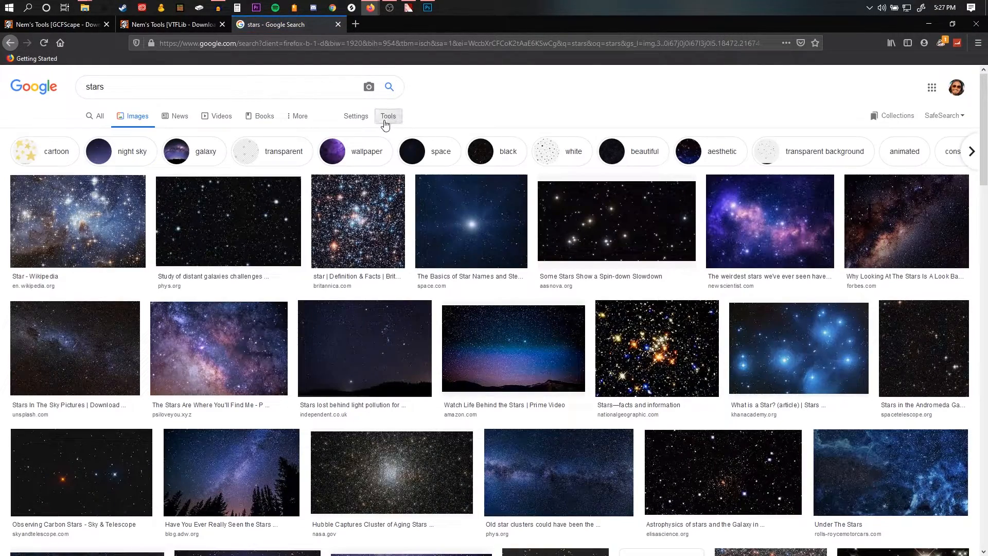
{"action": "left_click", "coordinate": [165, 140]}
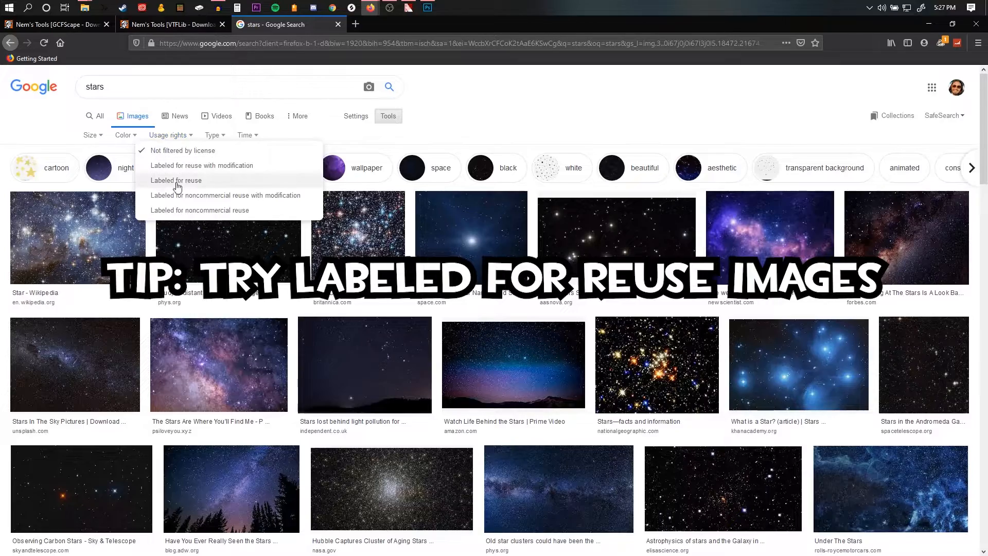
{"action": "left_click", "coordinate": [155, 182]}
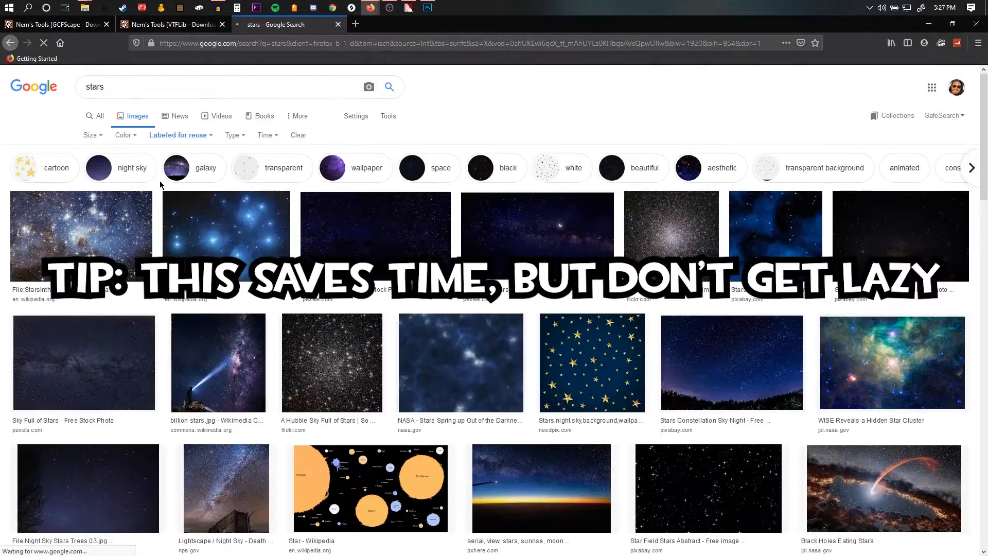
- Copy the Needpix image of gold stars on dark blue and paste it into the ghosts image in Photoshop as a new layer
{"action": "left_click", "coordinate": [562, 355]}
{"action": "scroll", "coordinate": [715, 333], "scroll_direction": "down", "scroll_amount": 5}
{"action": "scroll", "coordinate": [715, 333], "scroll_direction": "up", "scroll_amount": 1}
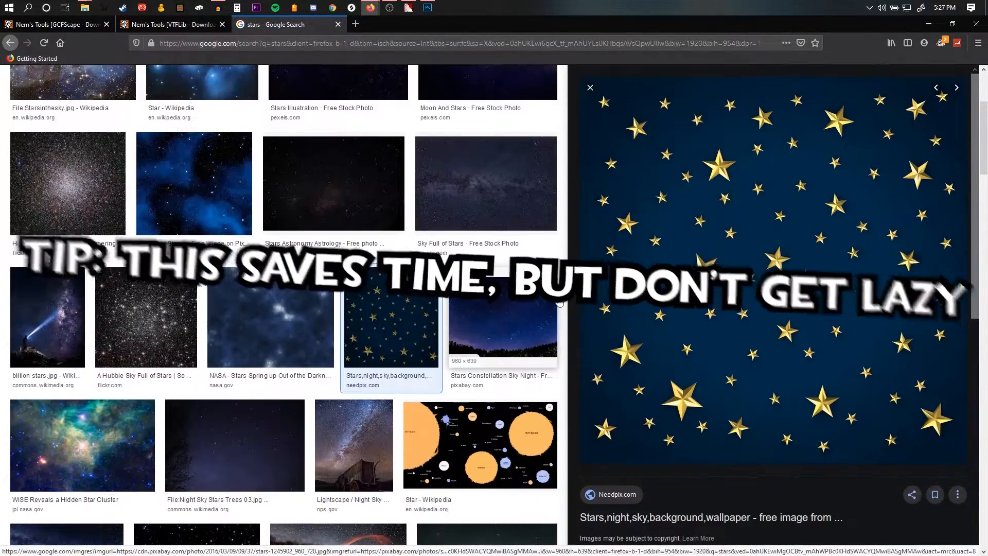
{"action": "right_click", "coordinate": [711, 328]}
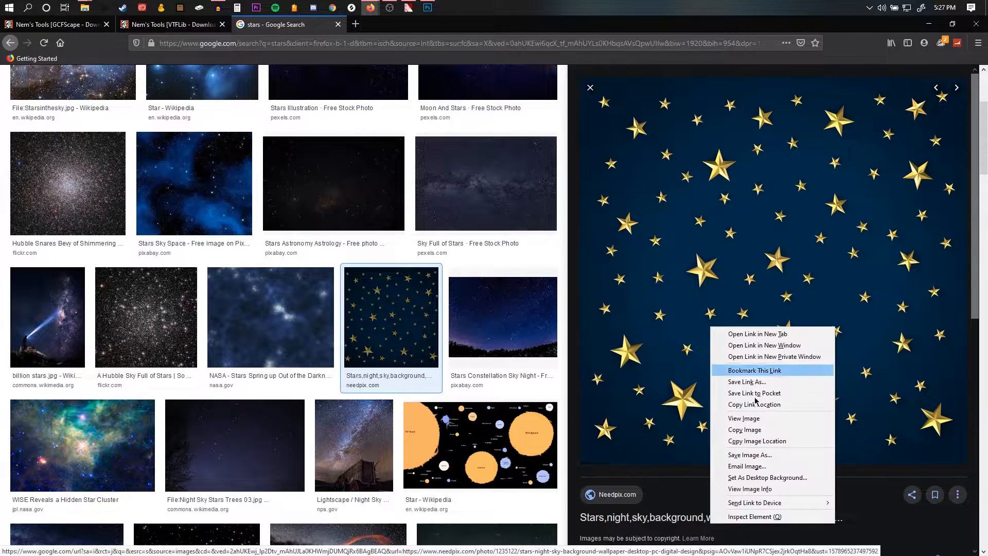
{"action": "left_click", "coordinate": [751, 432]}
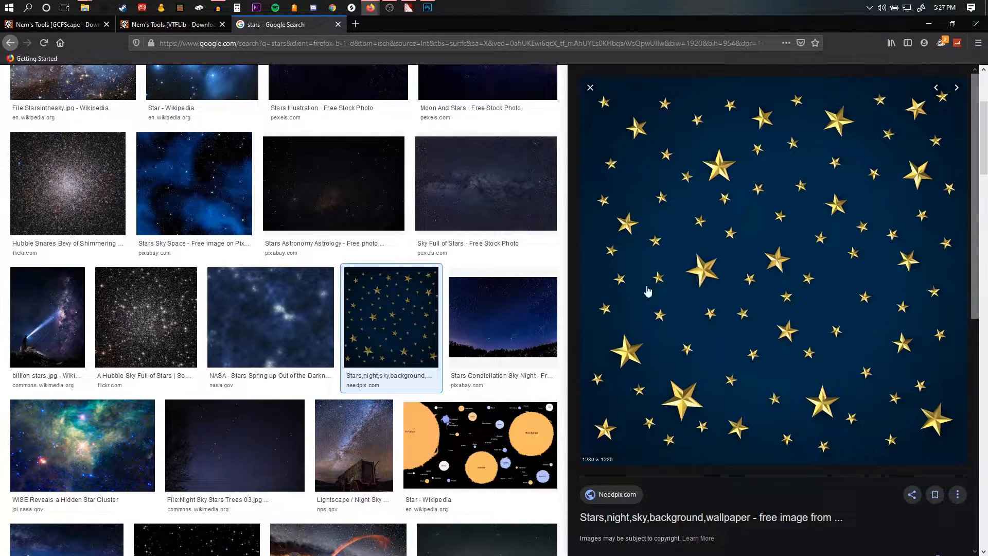
{"action": "left_click", "coordinate": [428, 7]}
{"action": "key", "text": "ctrl+v"}
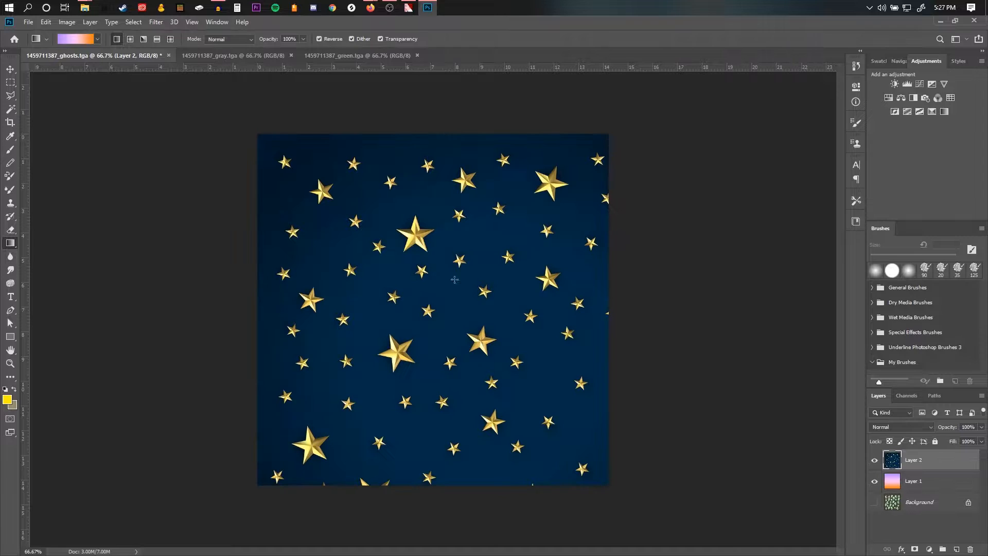
- Free-transform the pasted star layer down to about 80% so the whole picture fits the canvas edges exactly
{"action": "right_click", "coordinate": [460, 376]}
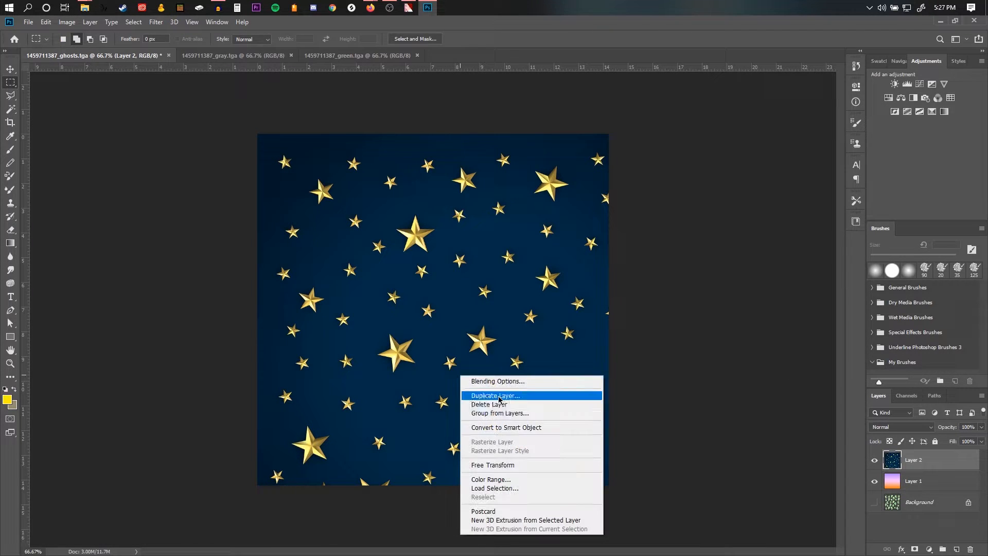
{"action": "left_click", "coordinate": [494, 465]}
{"action": "left_click_drag", "start_coordinate": [695, 134], "coordinate": [600, 173]}
{"action": "left_click_drag", "start_coordinate": [559, 248], "coordinate": [495, 186]}
{"action": "left_click_drag", "start_coordinate": [564, 442], "coordinate": [609, 485]}
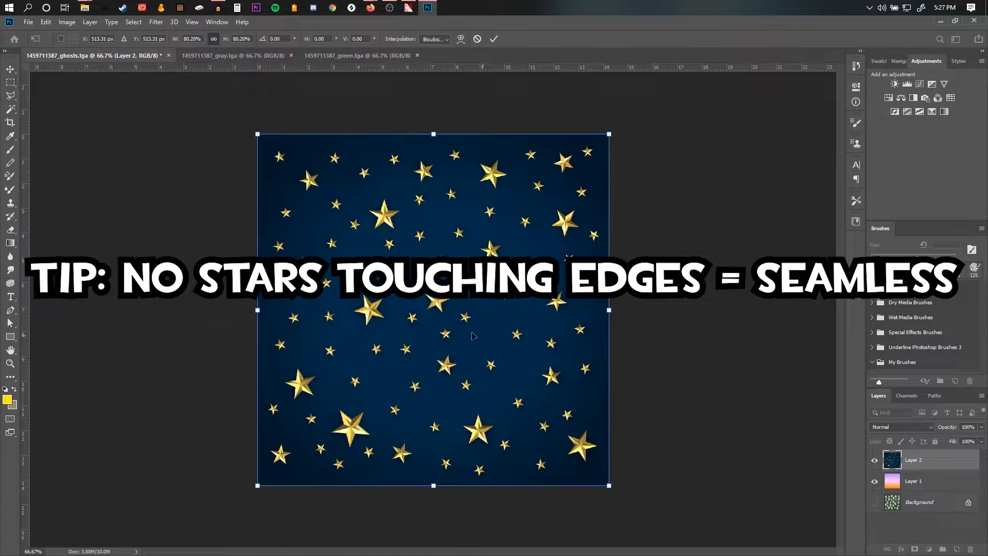
{"action": "key", "text": "Return"}
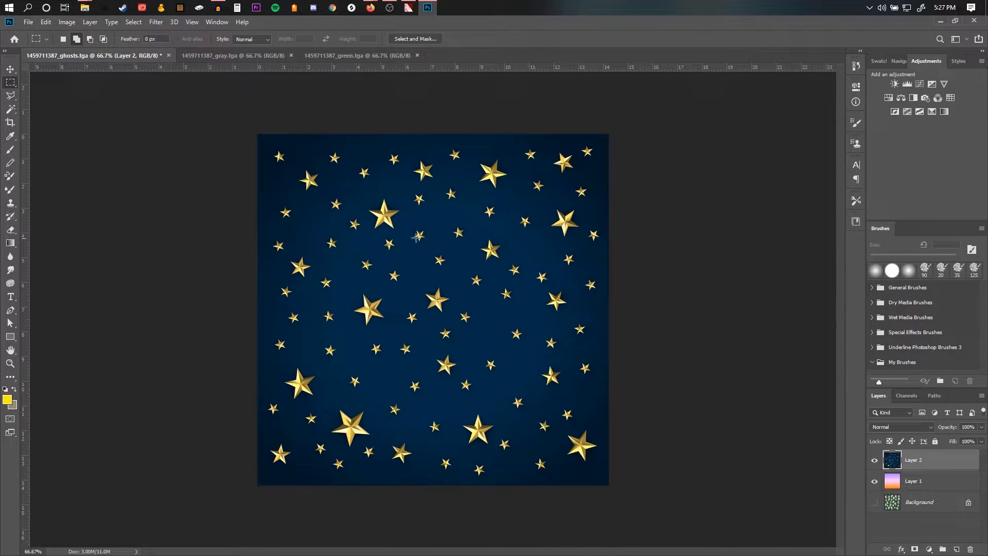
- Select the blue background of the star layer with the Magic Wand at tolerance 80, delete it and deselect
{"action": "left_click", "coordinate": [11, 112]}
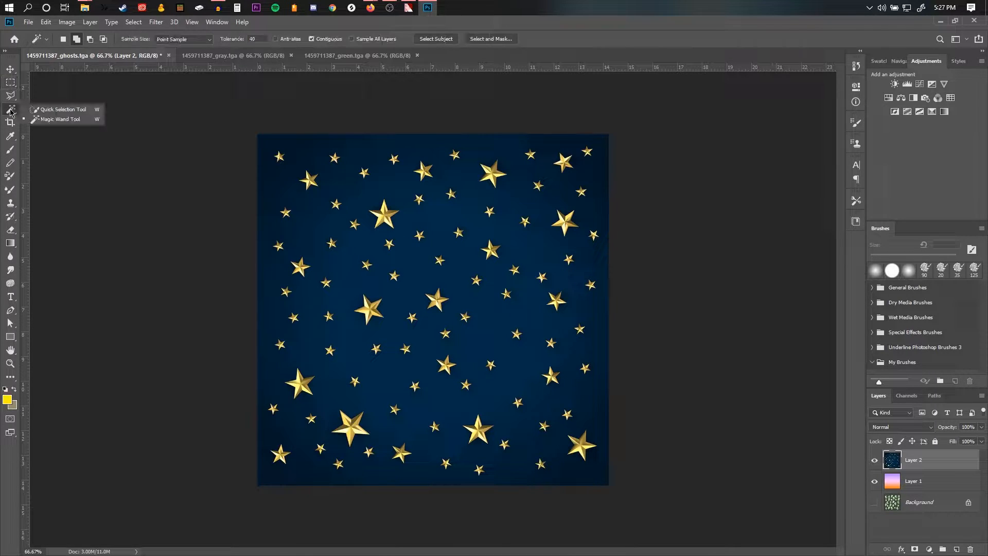
{"action": "left_click", "coordinate": [52, 123]}
{"action": "type", "text": "80"}
{"action": "left_click", "coordinate": [494, 355]}
{"action": "key", "text": "Delete"}
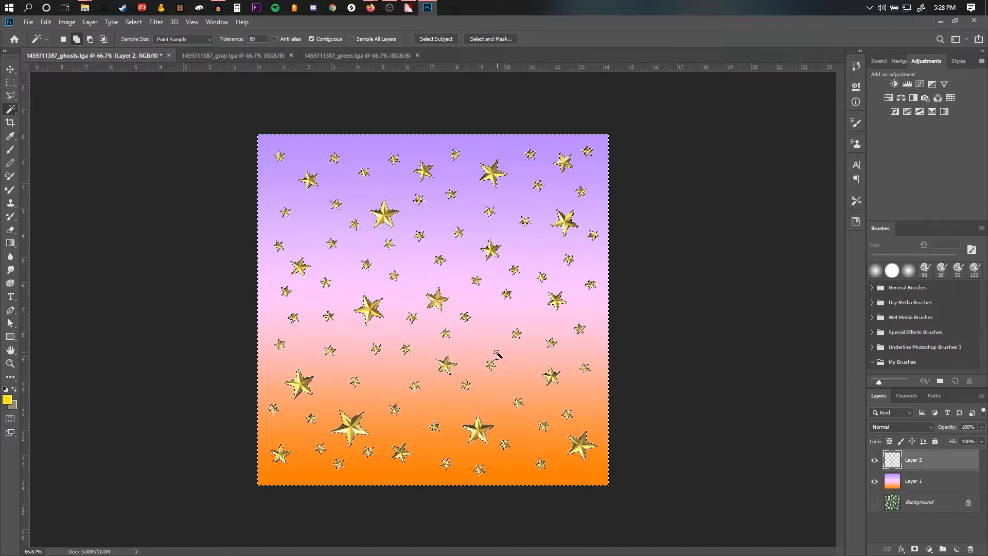
{"action": "key", "text": "ctrl+d"}
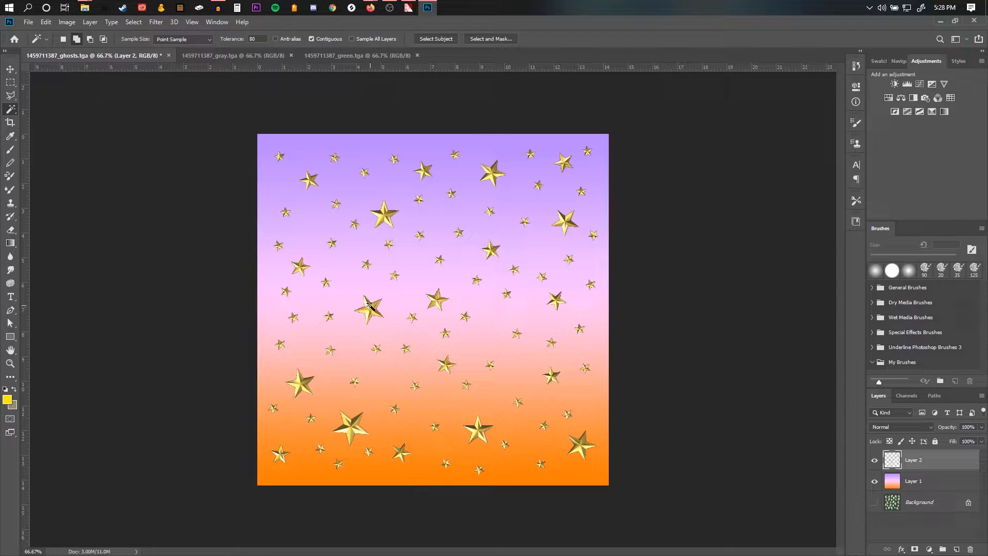
- Load the stars' outline as a selection, fill it on a new layer with the gradient drawn top to bottom, and hide the gold star layer
{"action": "left_click", "coordinate": [890, 464], "text": "ctrl"}
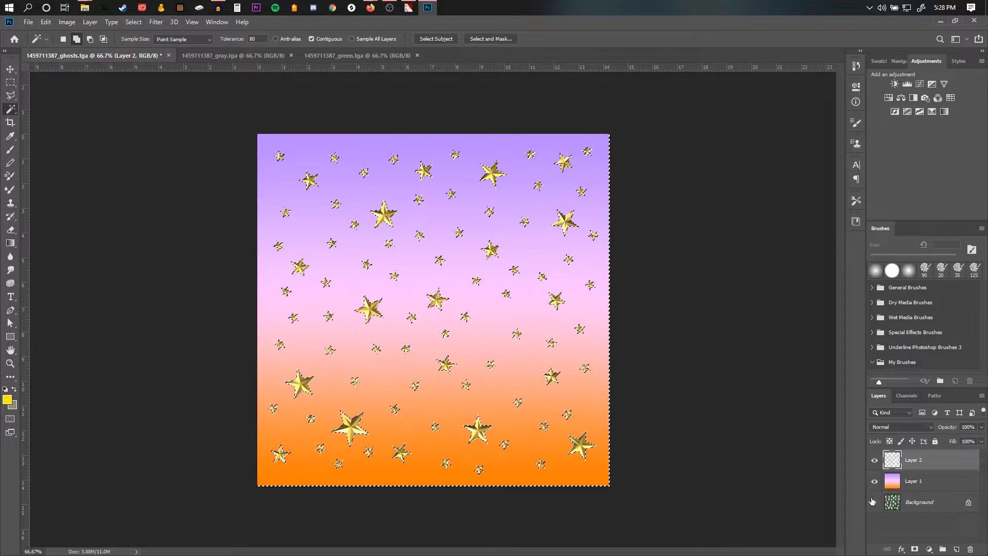
{"action": "left_click", "coordinate": [956, 549]}
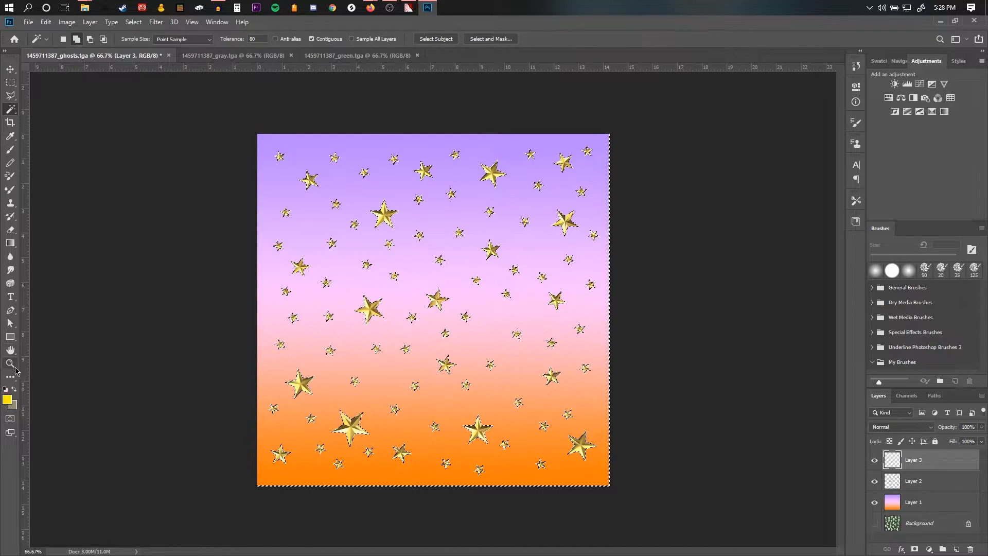
{"action": "left_click_drag", "start_coordinate": [7, 247], "coordinate": [52, 247]}
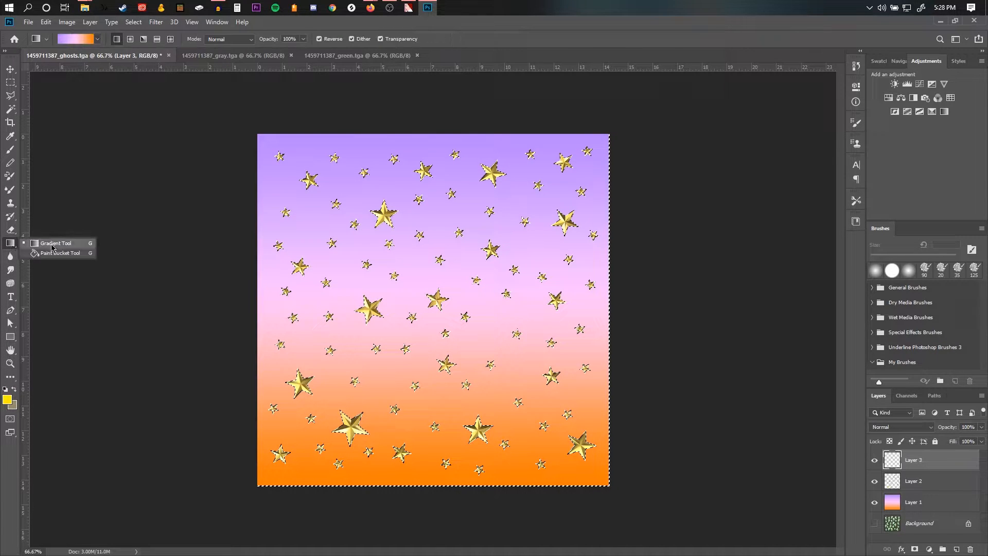
{"action": "left_click", "coordinate": [52, 248]}
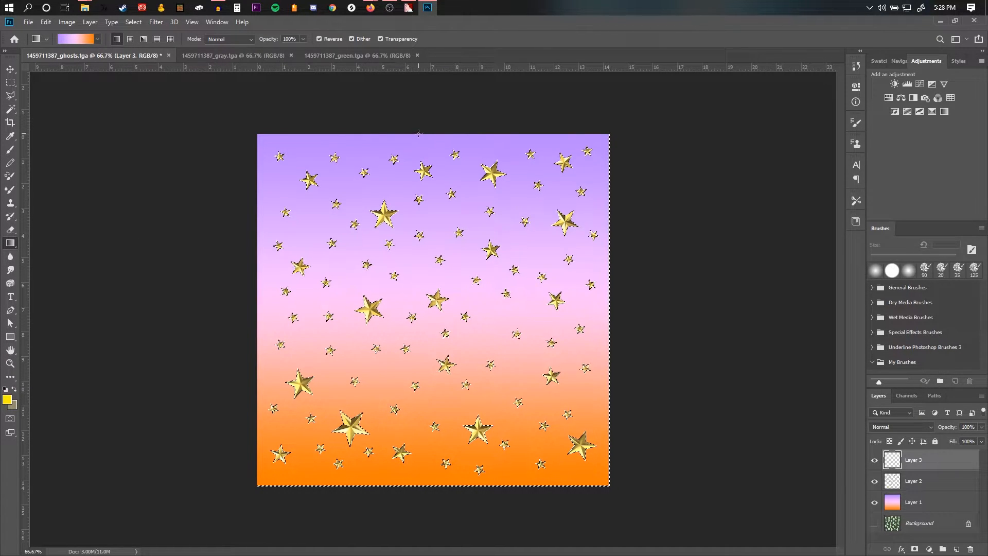
{"action": "left_click_drag", "start_coordinate": [430, 133], "coordinate": [477, 488]}
{"action": "left_click", "coordinate": [874, 481]}
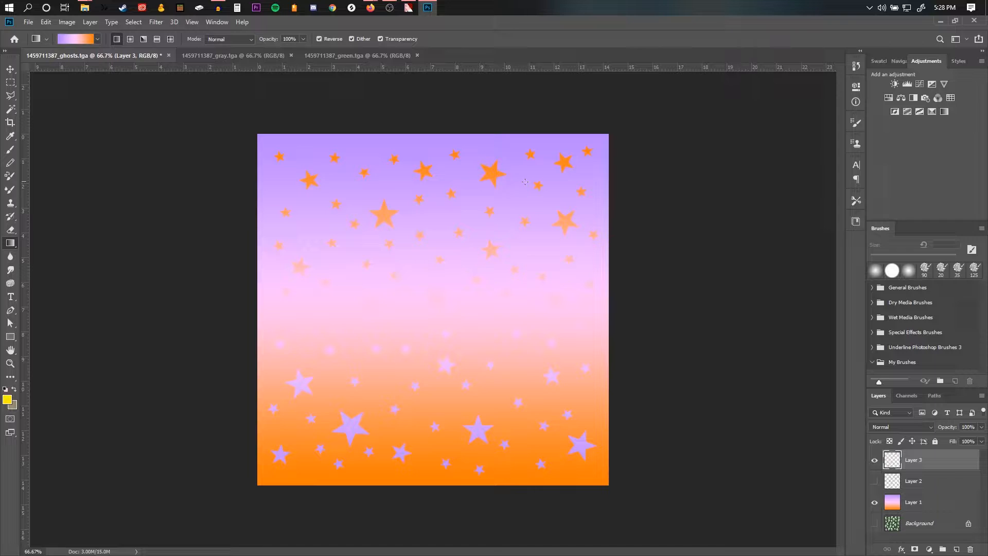
- Add a 5 px white outside Stroke effect to the gradient star layer
{"action": "left_click", "coordinate": [901, 549]}
{"action": "left_click", "coordinate": [924, 474]}
{"action": "mouse_move", "coordinate": [315, 72]}
{"action": "left_mouse_down"}
{"action": "mouse_move", "coordinate": [694, 76]}
{"action": "mouse_move", "coordinate": [677, 240]}
{"action": "left_mouse_up"}
{"action": "type", "text": "5"}
{"action": "left_click", "coordinate": [646, 358]}
{"action": "left_click", "coordinate": [155, 113]}
{"action": "left_click", "coordinate": [388, 108]}
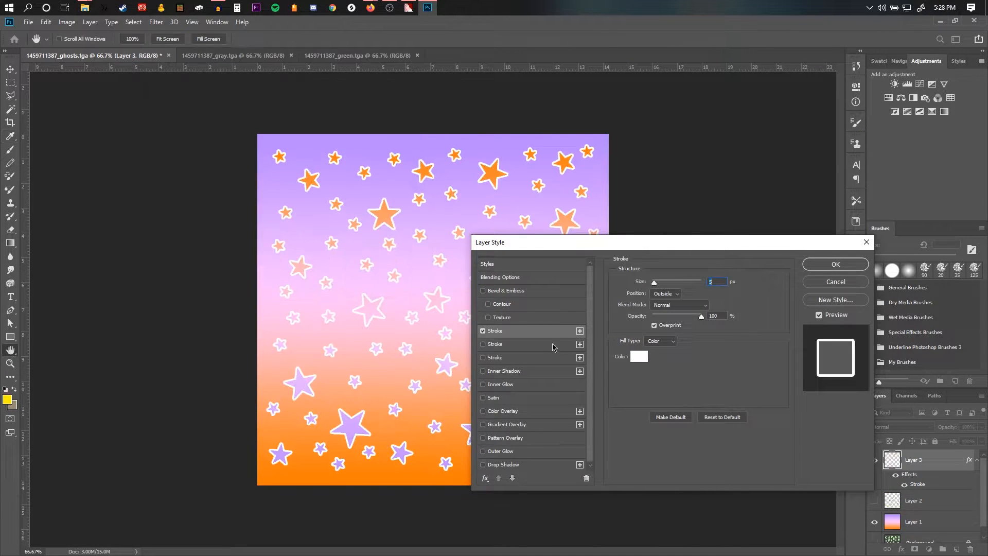
- Add a Drop Shadow to the star layer in cyan 00eaff with a size of 10 px and apply the layer style
{"action": "left_click", "coordinate": [483, 464]}
{"action": "left_click", "coordinate": [510, 465]}
{"action": "left_click", "coordinate": [720, 283]}
{"action": "left_click", "coordinate": [273, 147]}
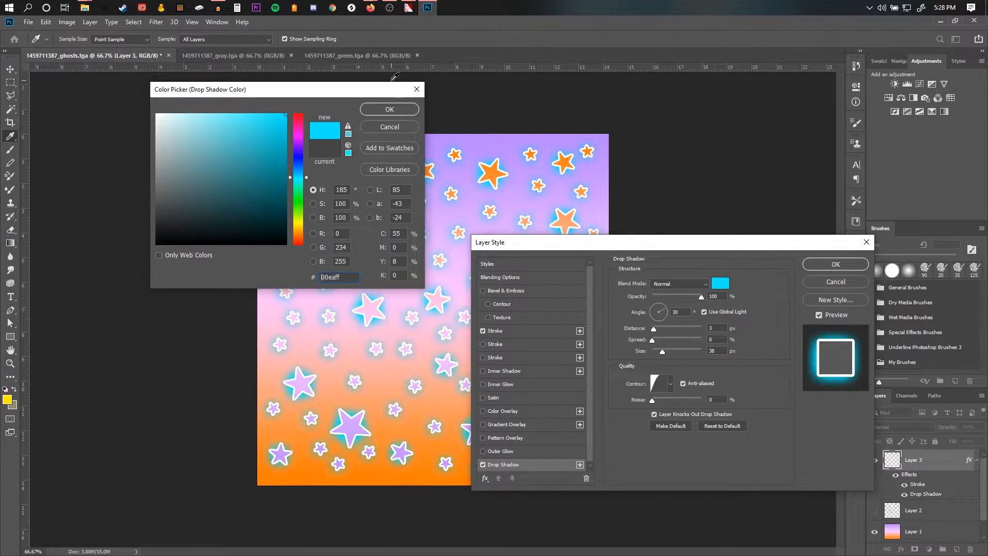
{"action": "left_click", "coordinate": [389, 109]}
{"action": "left_click_drag", "start_coordinate": [664, 352], "coordinate": [658, 352]}
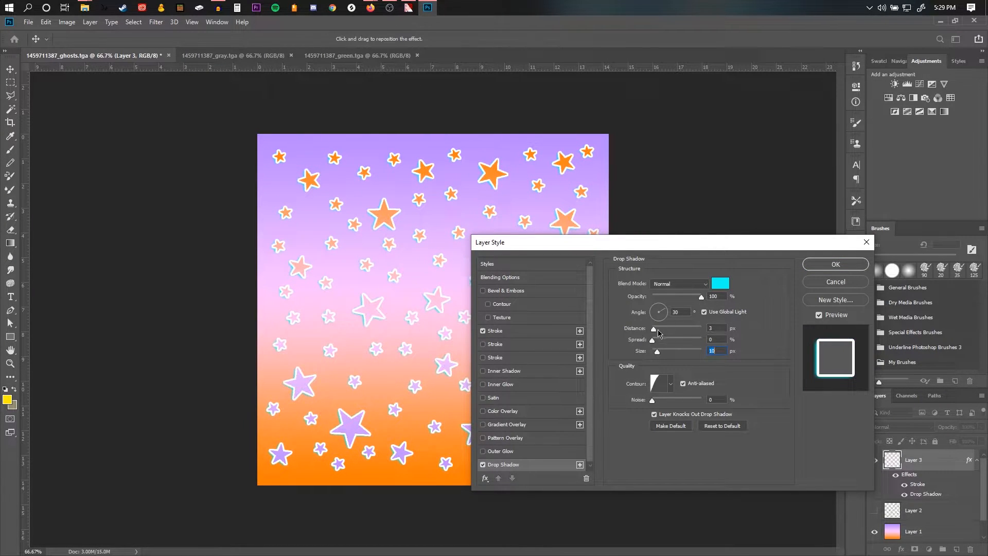
{"action": "left_click", "coordinate": [818, 265]}
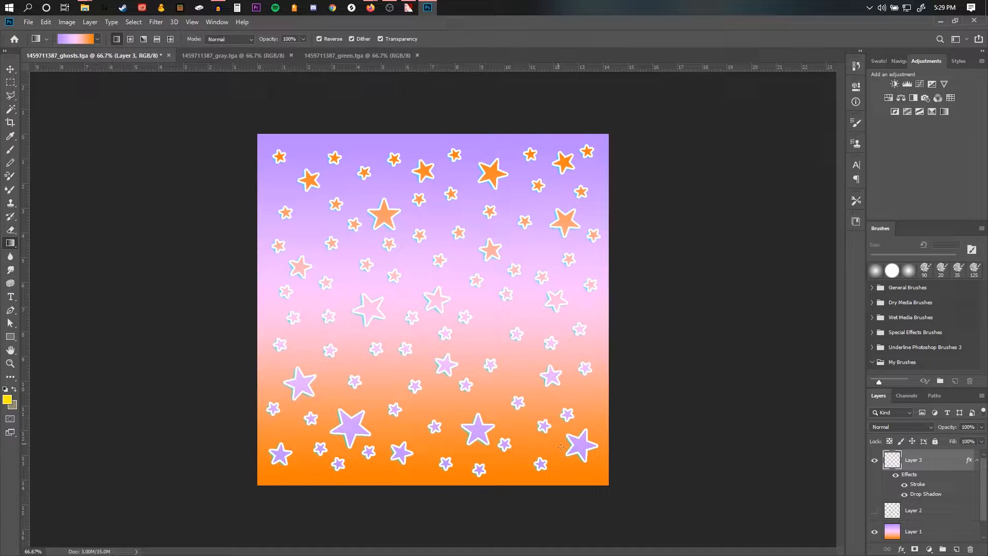
- Reopen the star layer's Drop Shadow settings, readjust the shadow's size and apply the layer style
{"action": "double_click", "coordinate": [925, 493]}
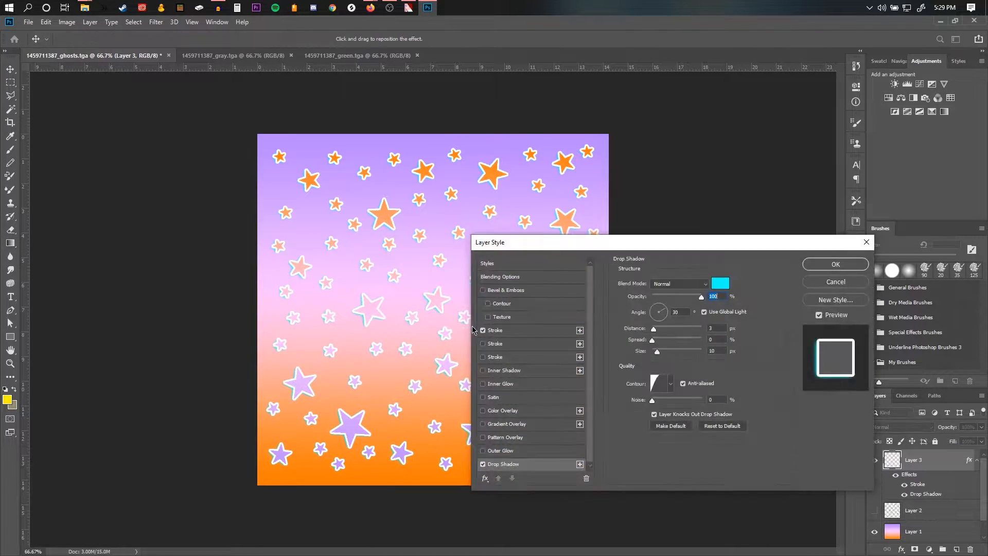
{"action": "left_click_drag", "start_coordinate": [656, 353], "coordinate": [664, 353]}
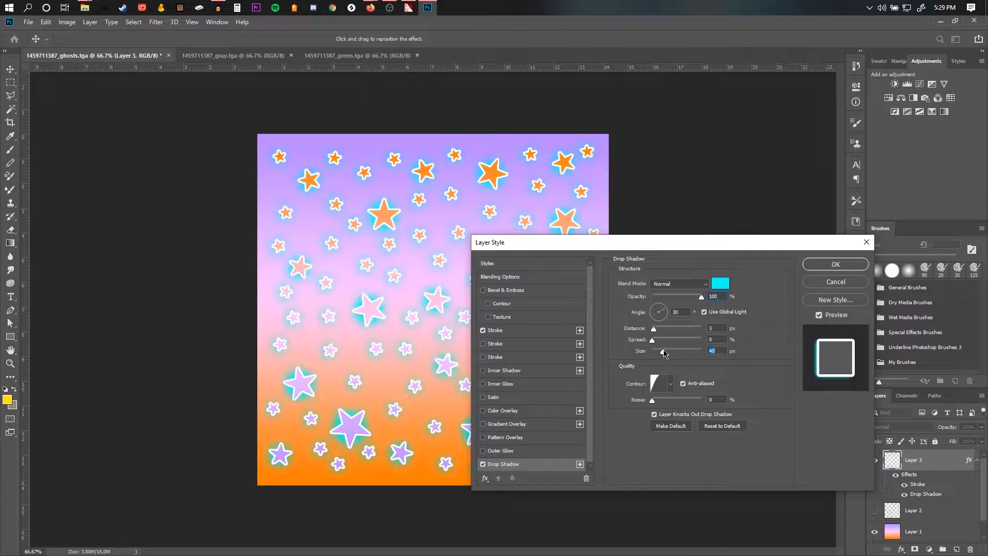
{"action": "left_click", "coordinate": [829, 266]}
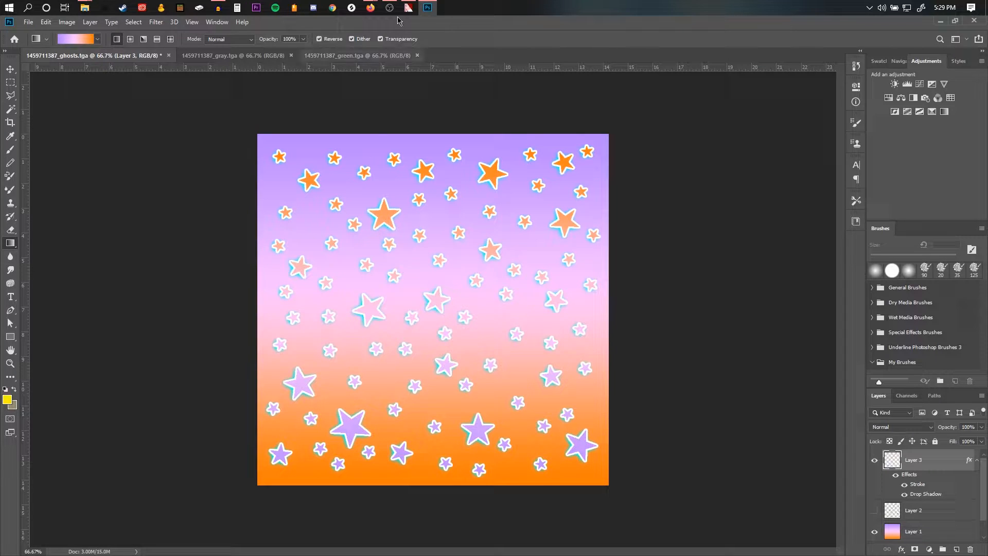
- Look through the reuse-licensed star image results in the browser again and return to Photoshop
{"action": "mouse_move", "coordinate": [370, 8]}
{"action": "left_click", "coordinate": [394, 60]}
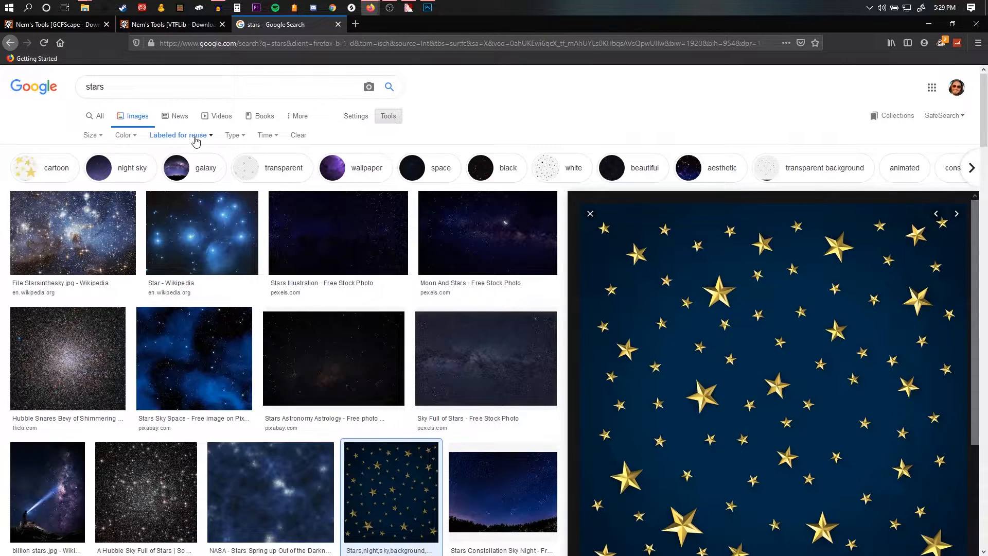
{"action": "scroll", "coordinate": [353, 231], "scroll_direction": "down", "scroll_amount": 8}
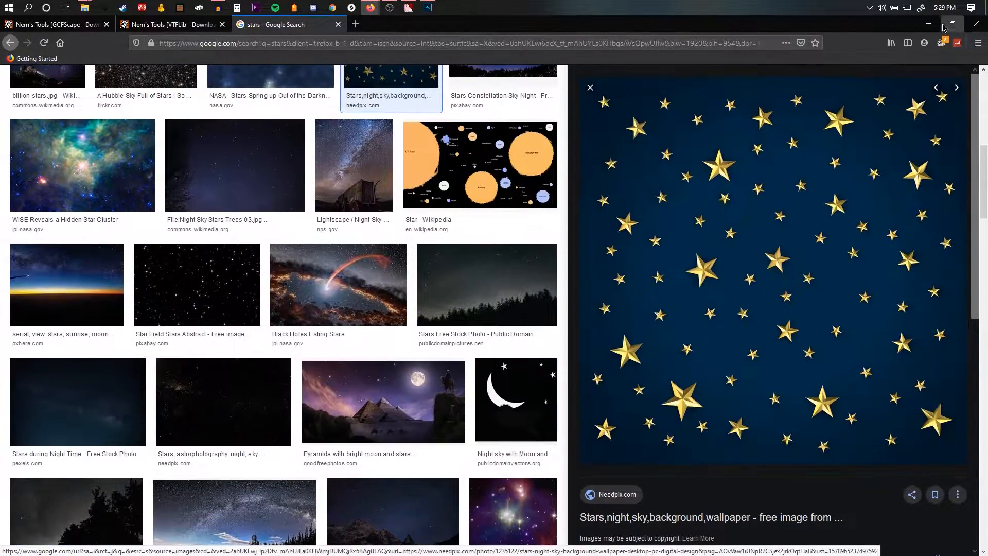
{"action": "left_click", "coordinate": [929, 23]}
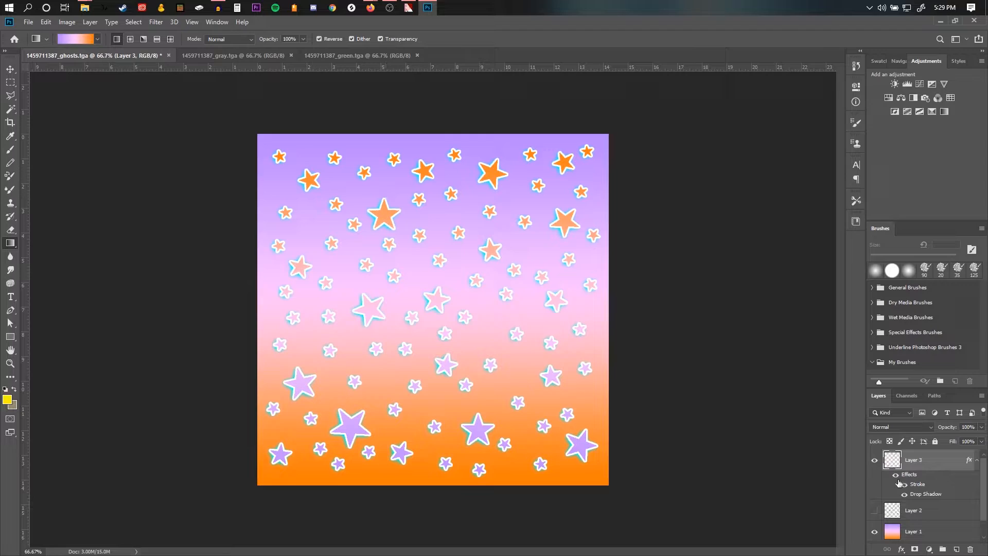
- Delete the hidden gold star layer and select the gradient star layer with the stroke and shadow
{"action": "scroll", "coordinate": [902, 479], "scroll_direction": "down", "scroll_amount": 1}
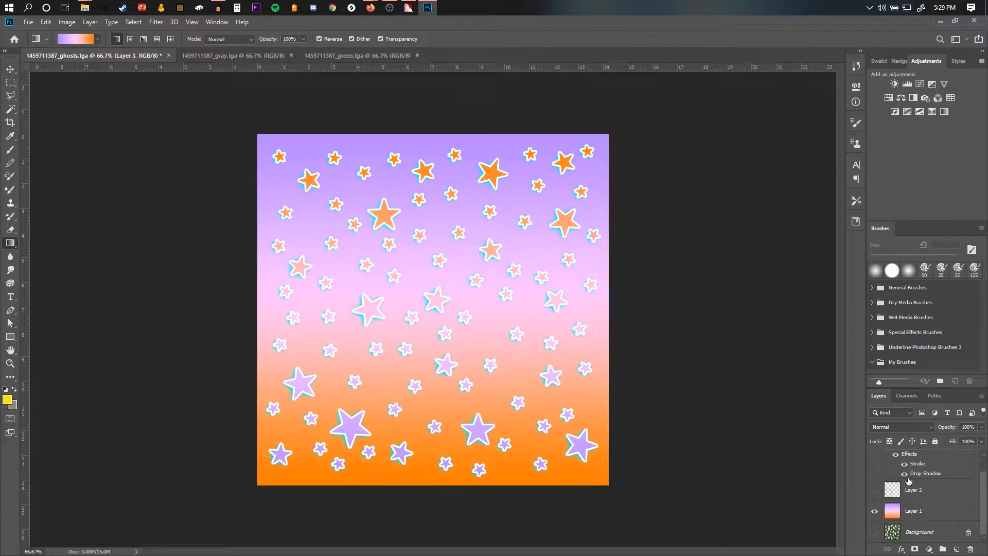
{"action": "left_click", "coordinate": [911, 533]}
{"action": "scroll", "coordinate": [934, 517], "scroll_direction": "up", "scroll_amount": 1}
{"action": "scroll", "coordinate": [926, 509], "scroll_direction": "down", "scroll_amount": 1}
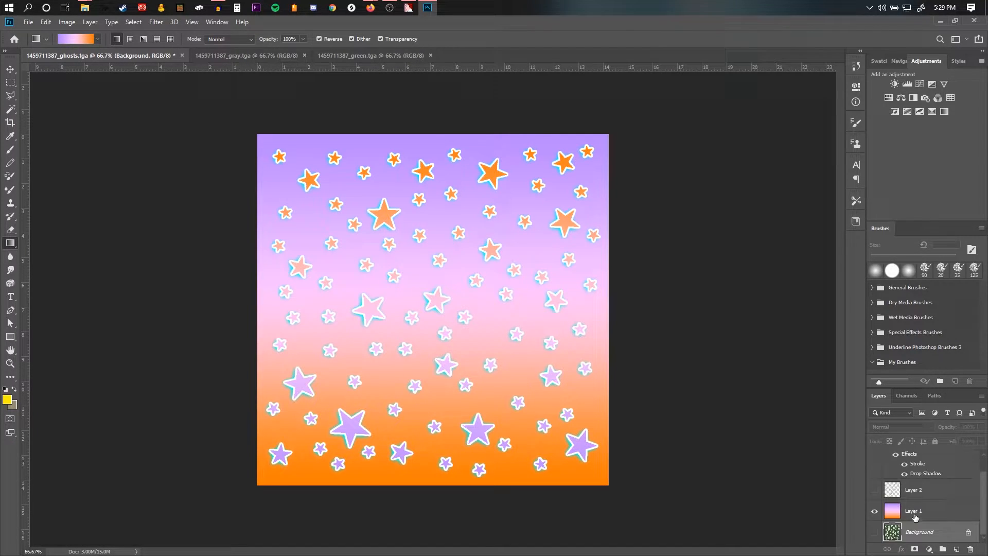
{"action": "scroll", "coordinate": [916, 509], "scroll_direction": "up", "scroll_amount": 1}
{"action": "left_click", "coordinate": [938, 517]}
{"action": "key", "text": "Delete"}
{"action": "left_click", "coordinate": [923, 466]}
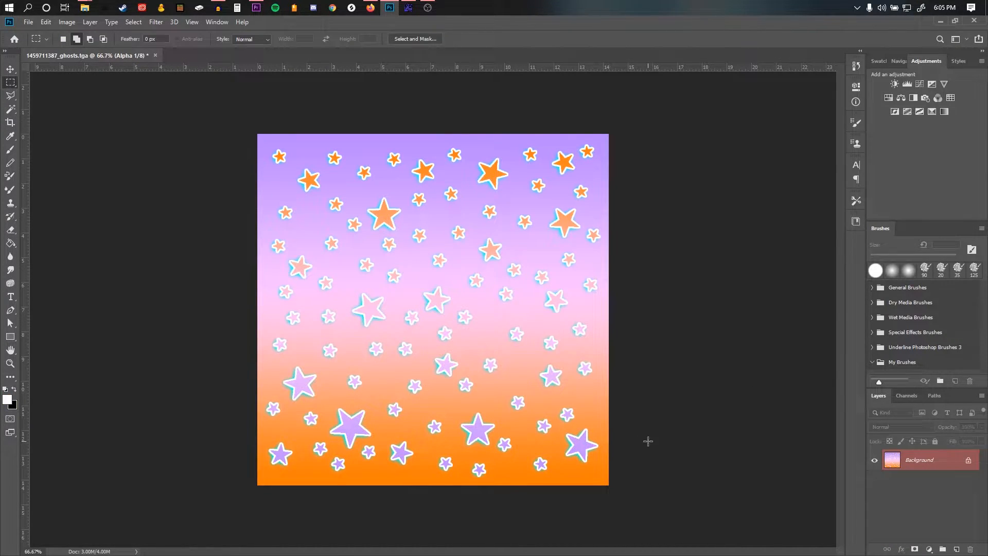
- Inspect the Alpha 1 channel by overlaying it on the star image, hide it again and return to the layers
{"action": "left_click", "coordinate": [900, 401]}
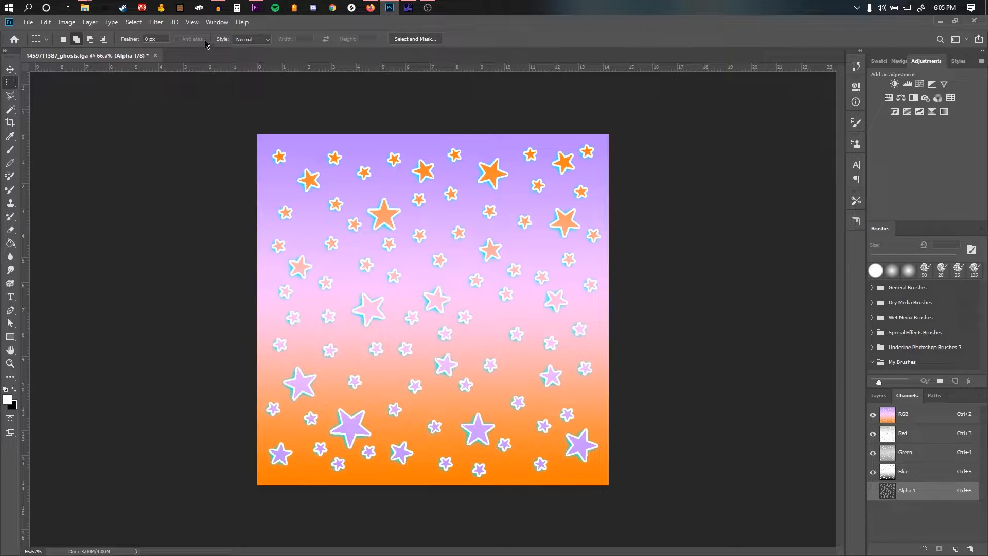
{"action": "left_click", "coordinate": [216, 22]}
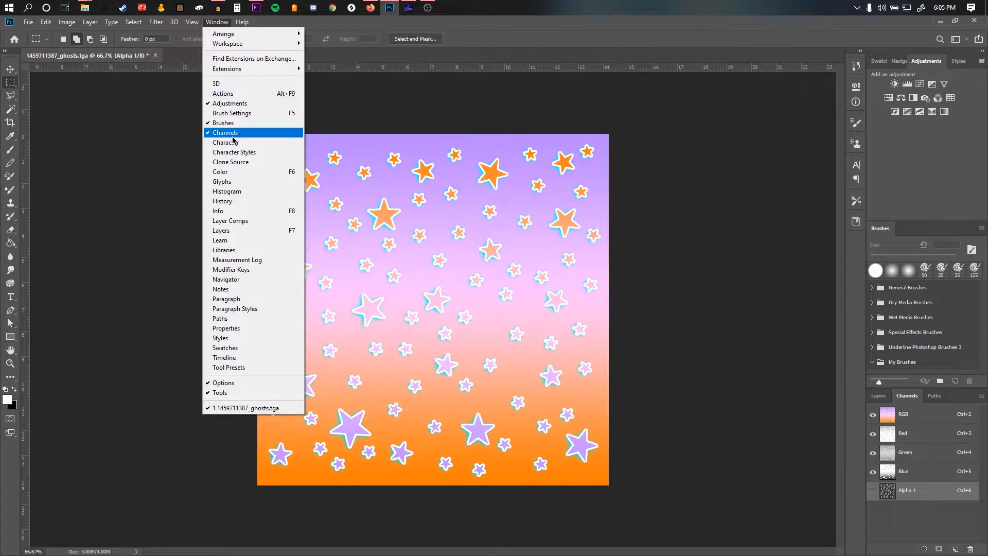
{"action": "left_click", "coordinate": [890, 496]}
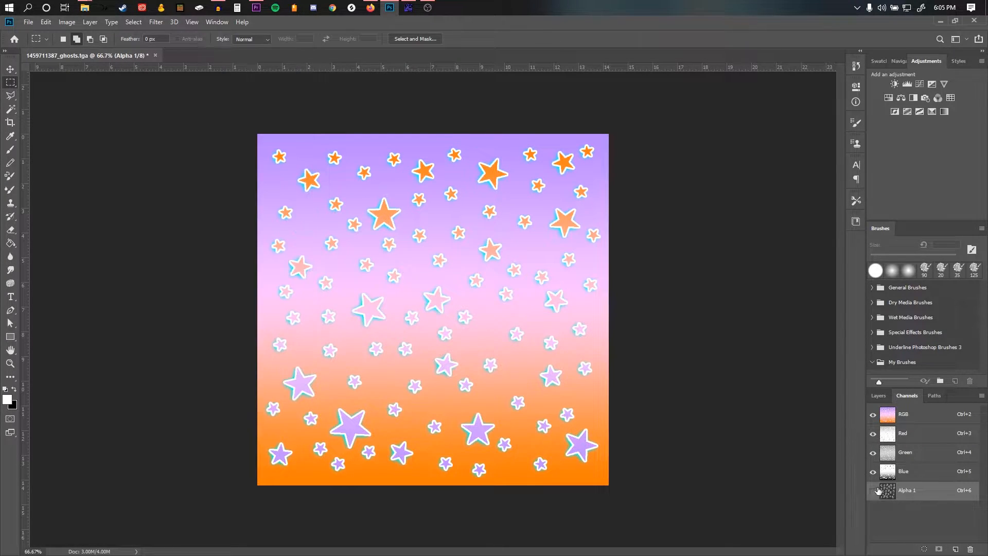
{"action": "left_click", "coordinate": [872, 491]}
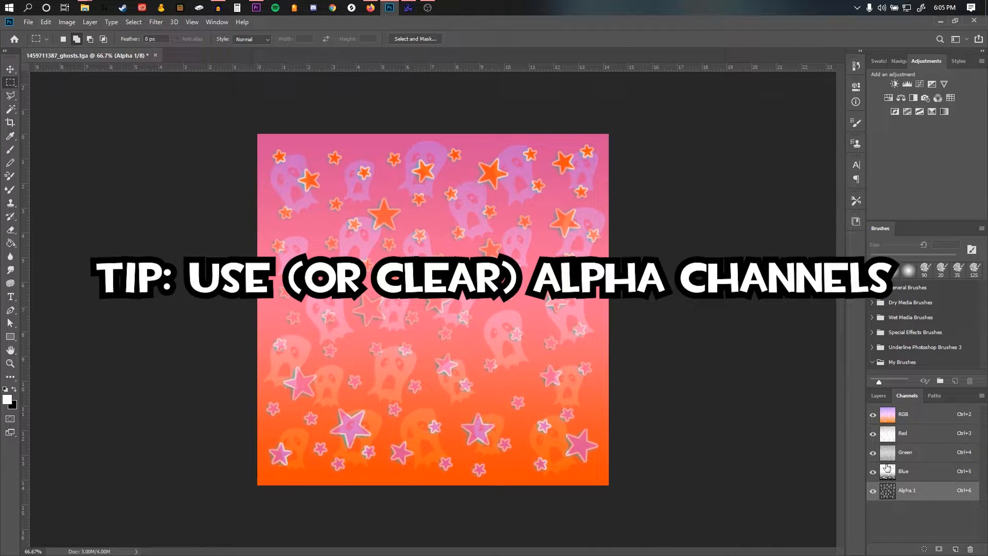
{"action": "left_click", "coordinate": [872, 490]}
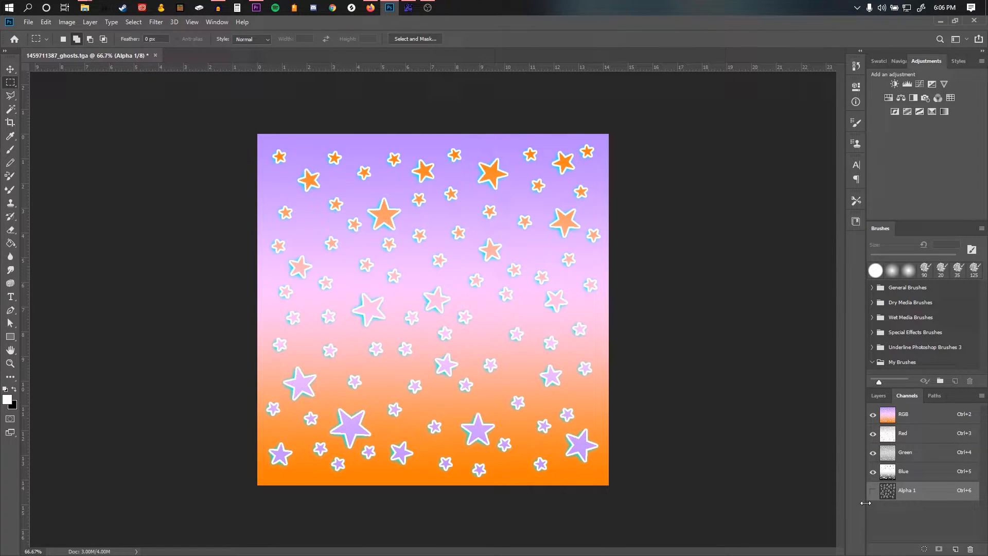
{"action": "left_click", "coordinate": [878, 396]}
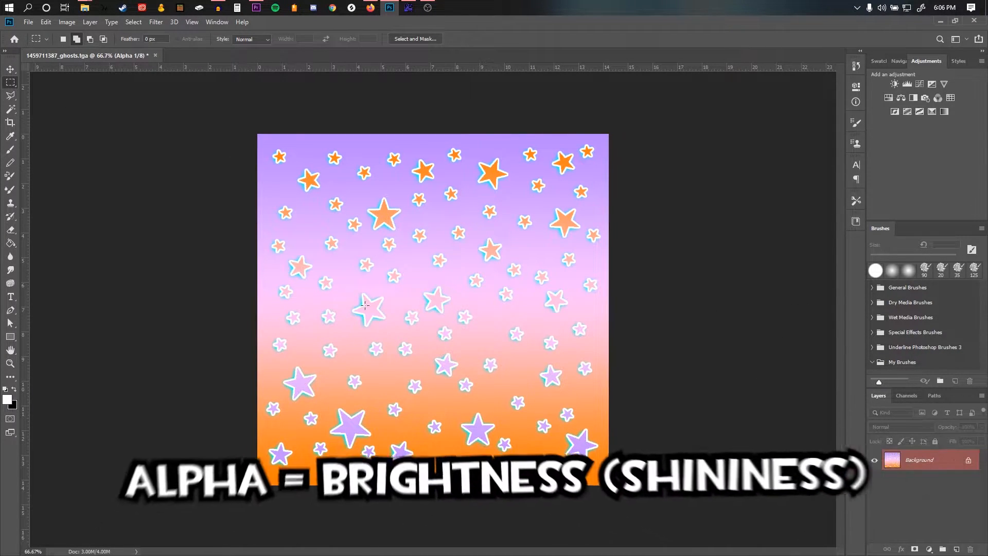
- Isolate the Alpha 1 channel, select the whole canvas, sample the dark gray background and brush it over all the ghosts
{"action": "left_click", "coordinate": [903, 395]}
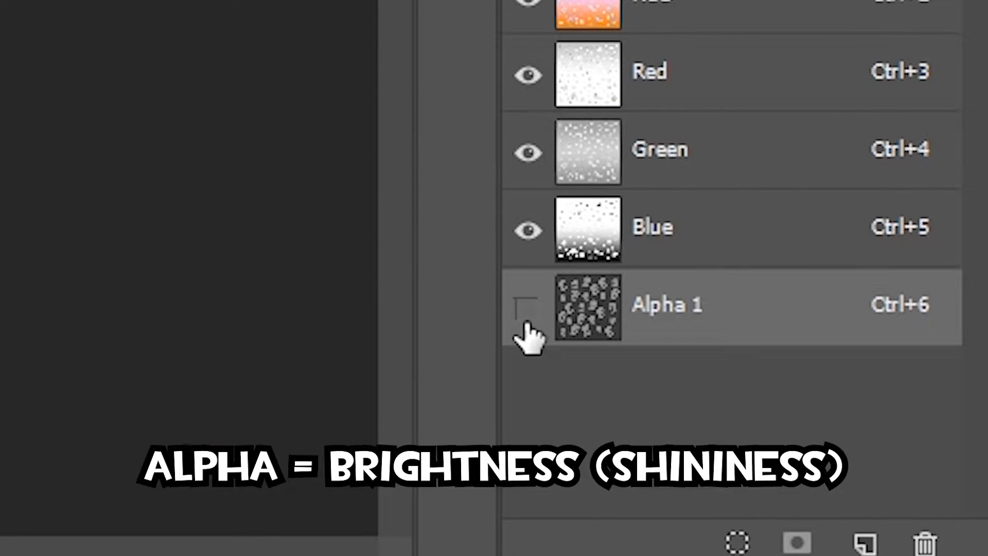
{"action": "left_click", "coordinate": [598, 336]}
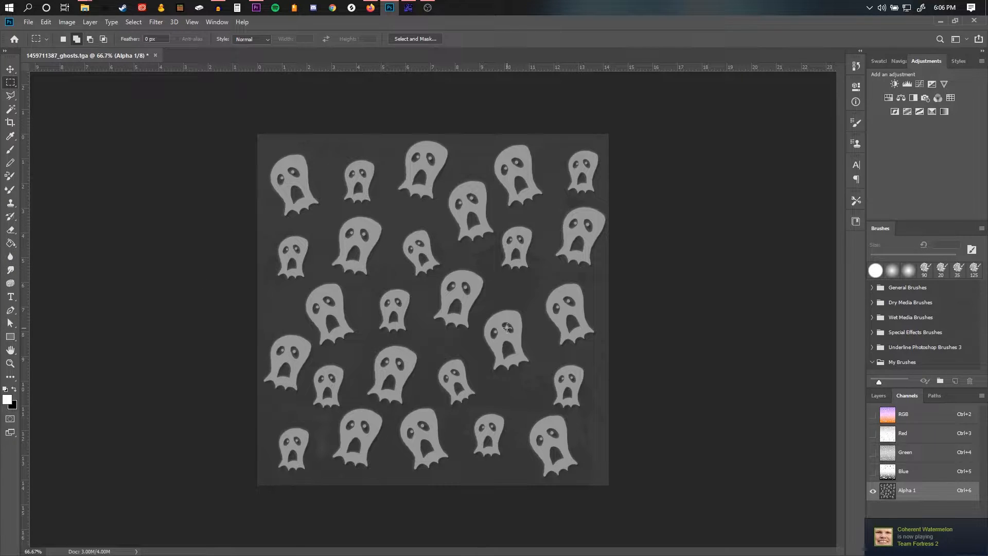
{"action": "key", "text": "ctrl+a"}
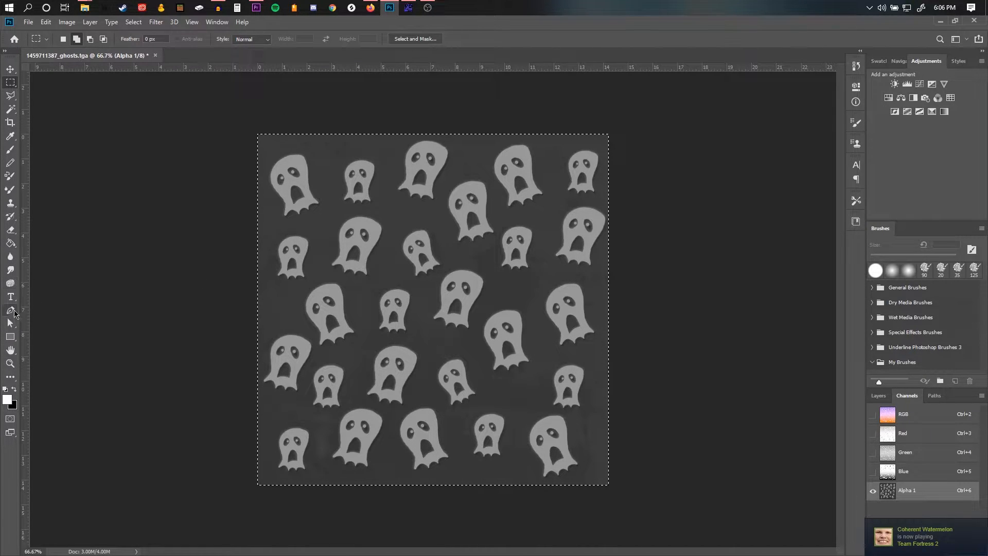
{"action": "left_click", "coordinate": [11, 136]}
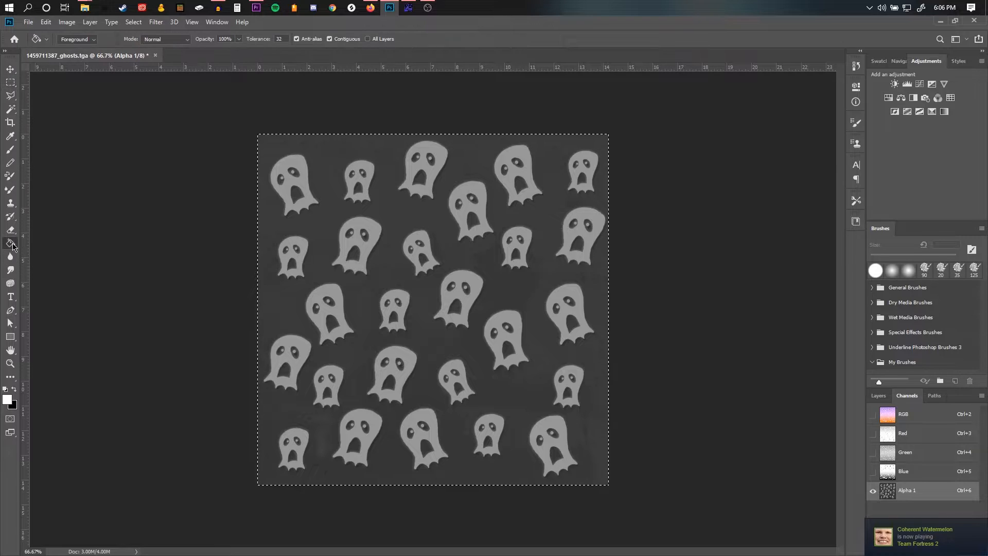
{"action": "left_click", "coordinate": [405, 209]}
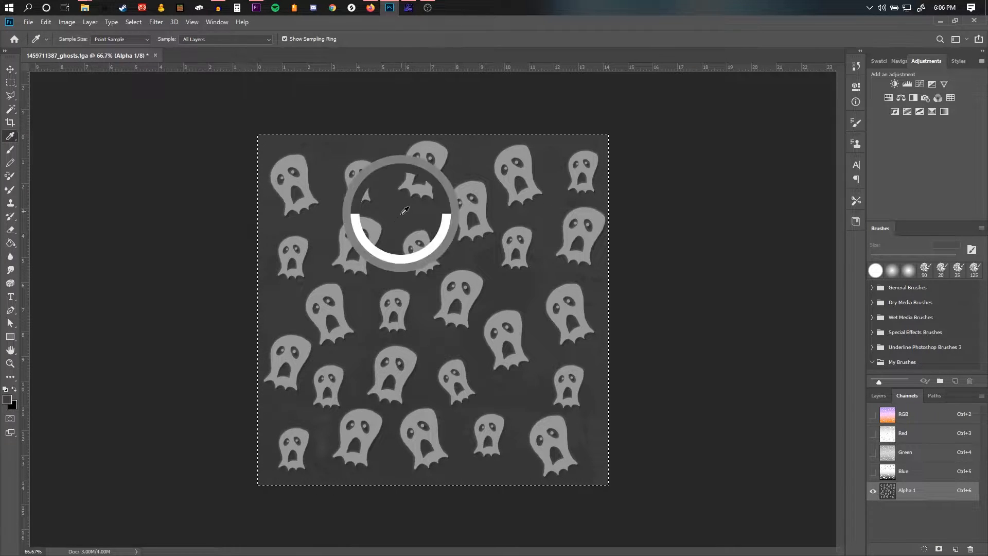
{"action": "left_click", "coordinate": [11, 149]}
{"action": "mouse_move", "coordinate": [419, 198]}
{"action": "left_mouse_down"}
{"action": "mouse_move", "coordinate": [557, 179]}
{"action": "mouse_move", "coordinate": [647, 229]}
{"action": "mouse_move", "coordinate": [465, 377]}
{"action": "mouse_move", "coordinate": [500, 436]}
{"action": "mouse_move", "coordinate": [648, 421]}
{"action": "left_mouse_up"}
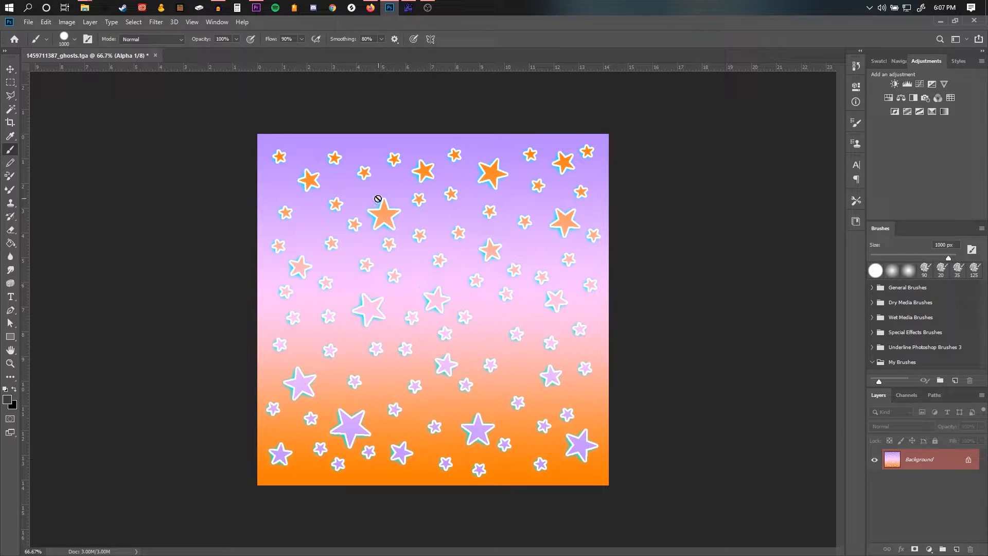
- Select the white star outlines by Color Range using Highlights, with fuzziness 22% and range 255
{"action": "left_click", "coordinate": [133, 22]}
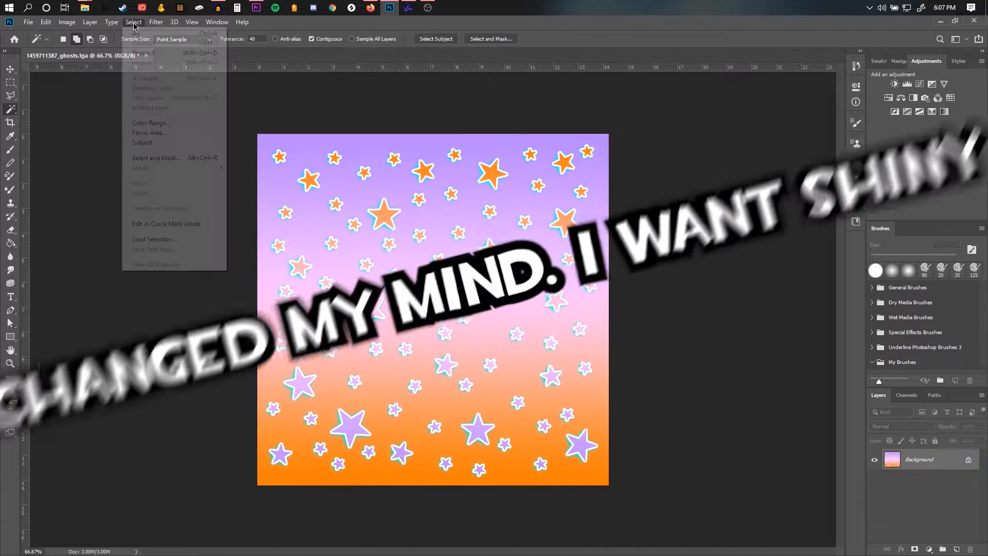
{"action": "left_click", "coordinate": [149, 123]}
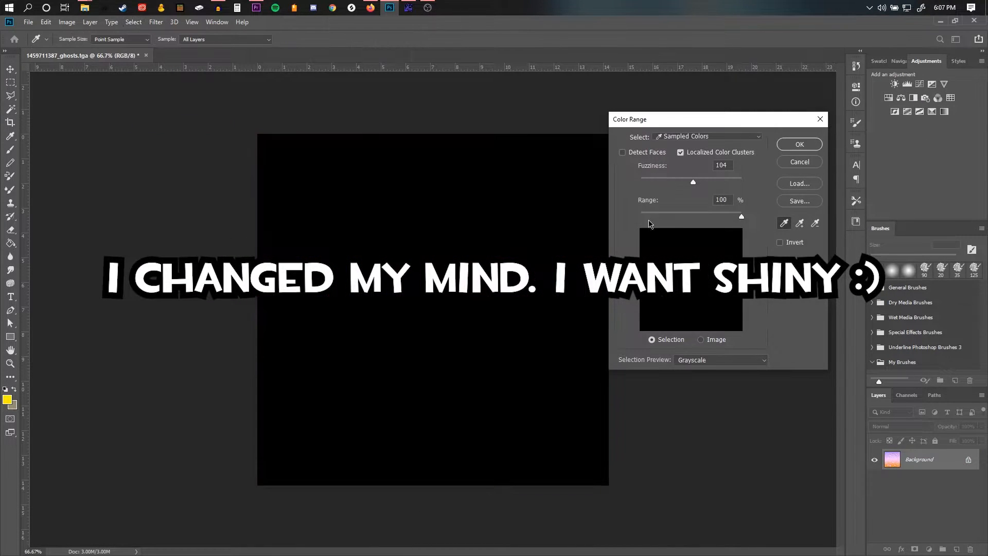
{"action": "left_click", "coordinate": [689, 136]}
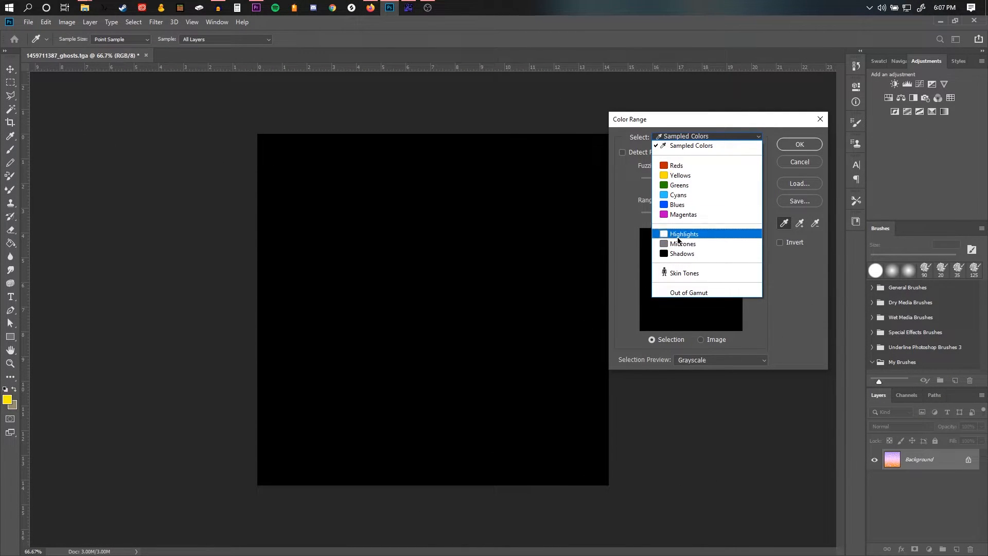
{"action": "left_click", "coordinate": [678, 234]}
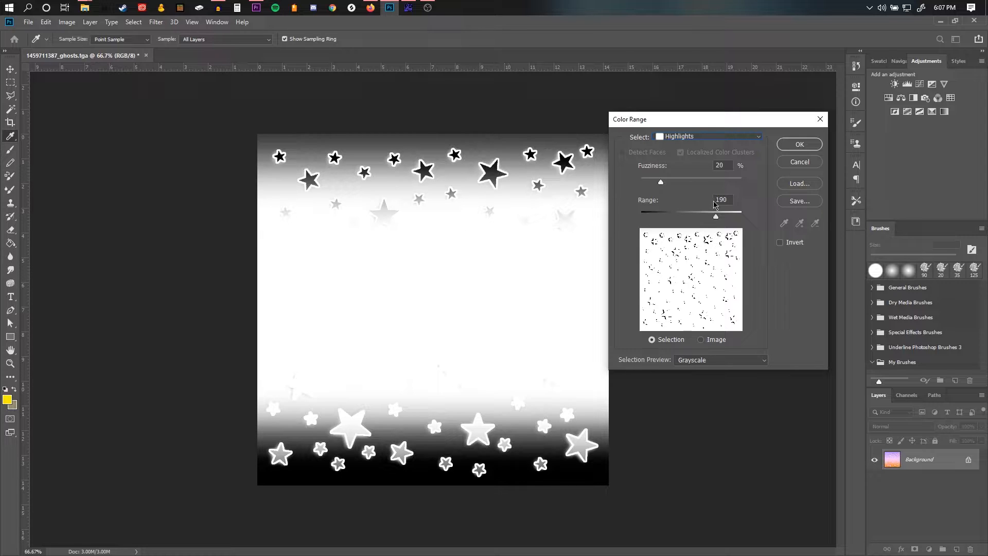
{"action": "left_click_drag", "start_coordinate": [714, 220], "coordinate": [764, 212]}
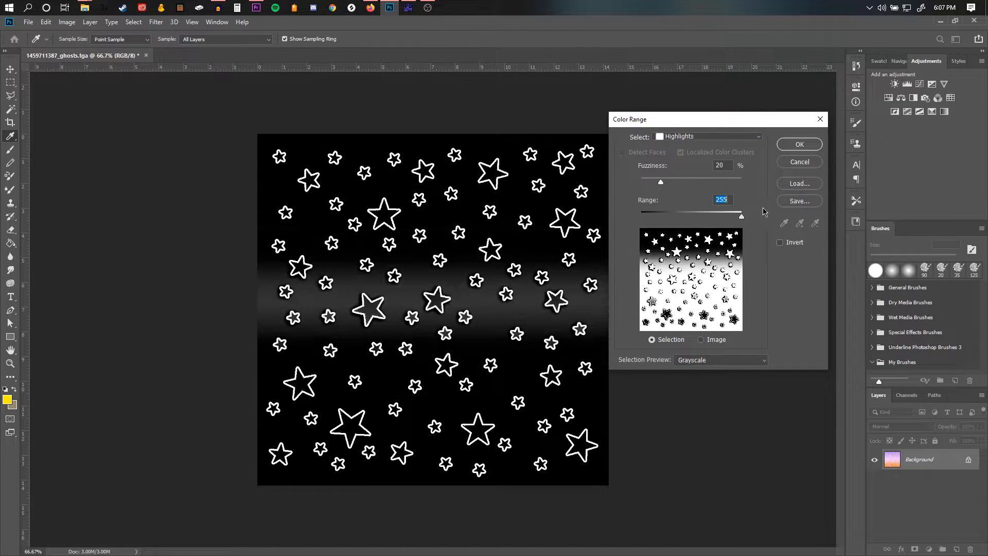
{"action": "mouse_move", "coordinate": [659, 182]}
{"action": "left_mouse_down"}
{"action": "mouse_move", "coordinate": [643, 185]}
{"action": "mouse_move", "coordinate": [663, 185]}
{"action": "left_mouse_up"}
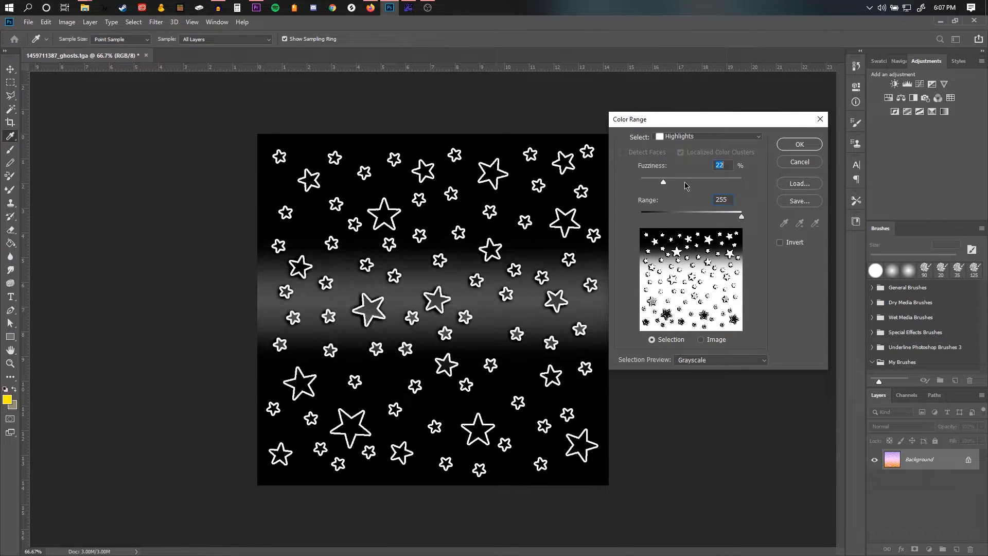
{"action": "left_click", "coordinate": [799, 144]}
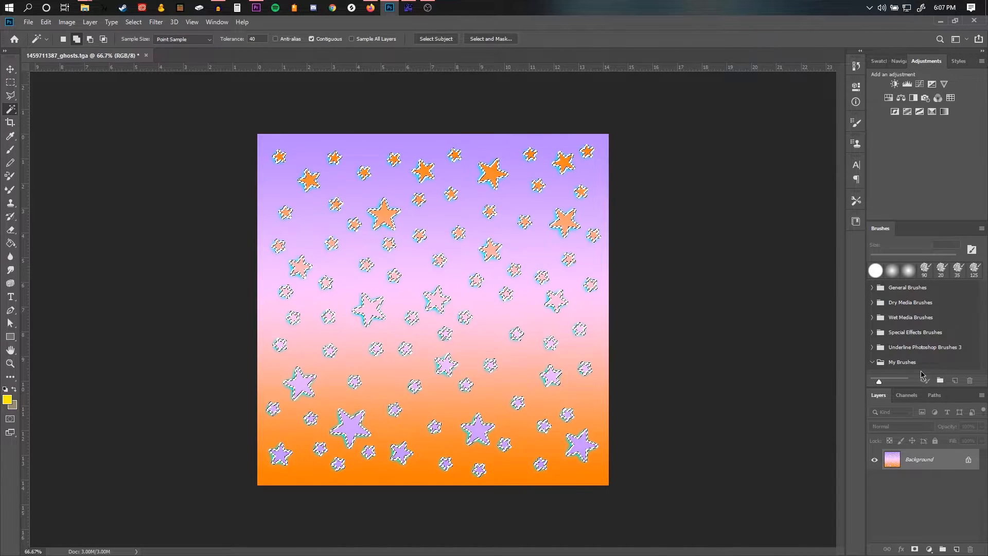
- Hide the color channels and make Alpha 1 the only visible, active channel with the star outlines still selected
{"action": "left_click", "coordinate": [907, 395]}
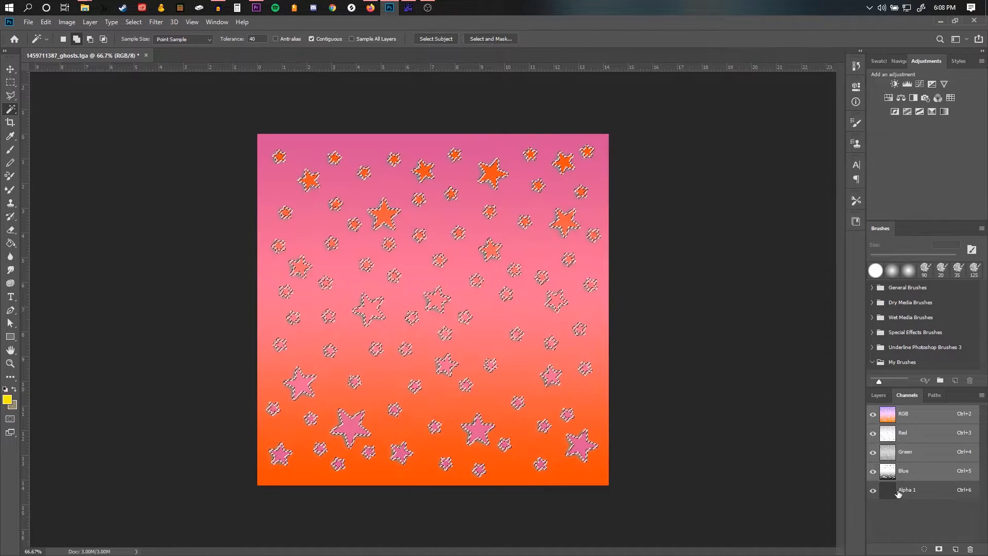
{"action": "left_click", "coordinate": [898, 493]}
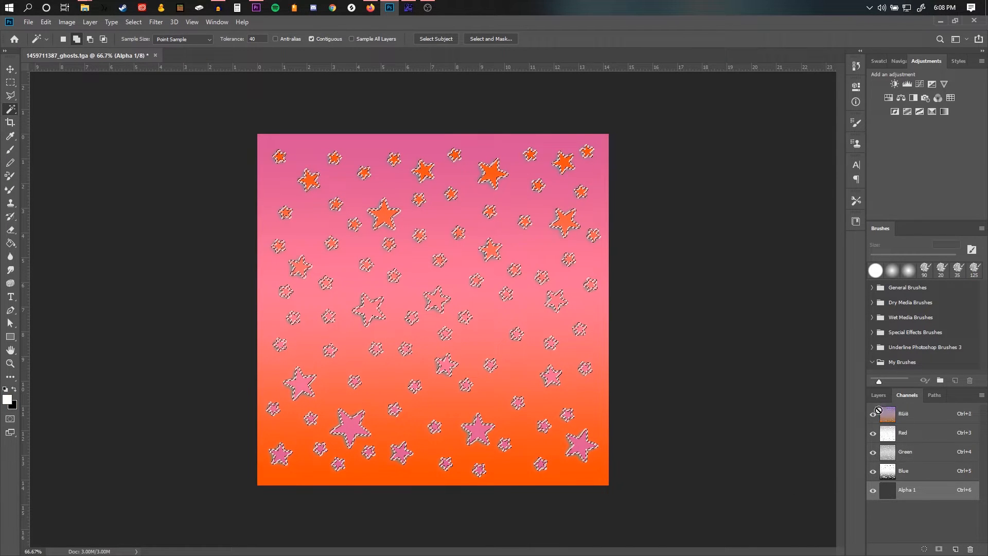
{"action": "left_click", "coordinate": [876, 473]}
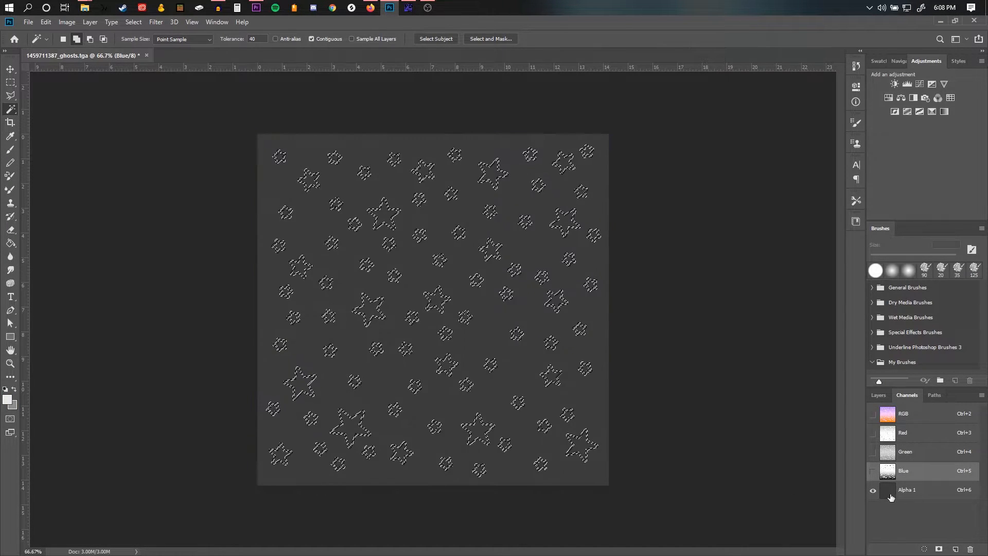
{"action": "left_click", "coordinate": [897, 493]}
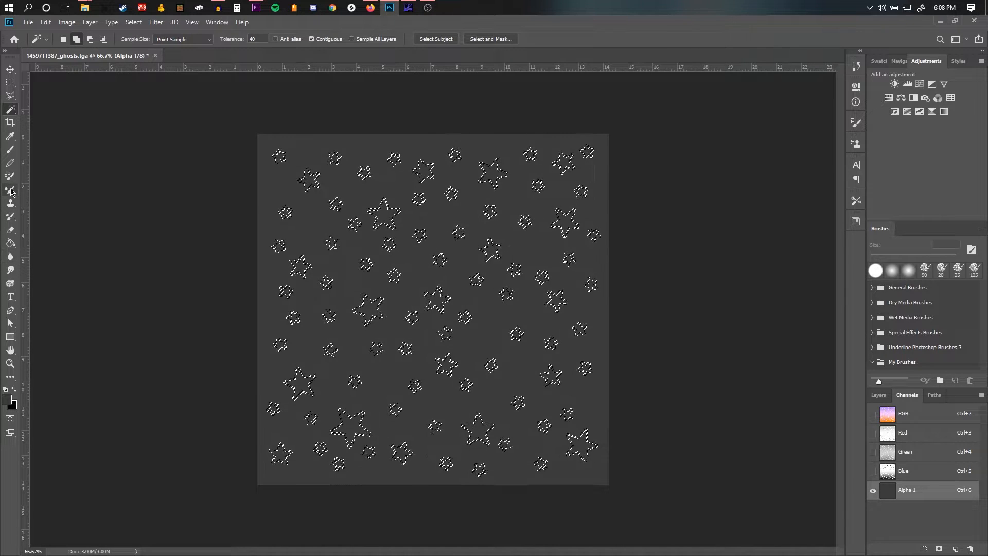
- Brush white ffffff over the selected star outlines in Alpha 1, deselect, and show the color channels together with the alpha
{"action": "left_click", "coordinate": [9, 400]}
{"action": "left_click_drag", "start_coordinate": [248, 170], "coordinate": [60, 76]}
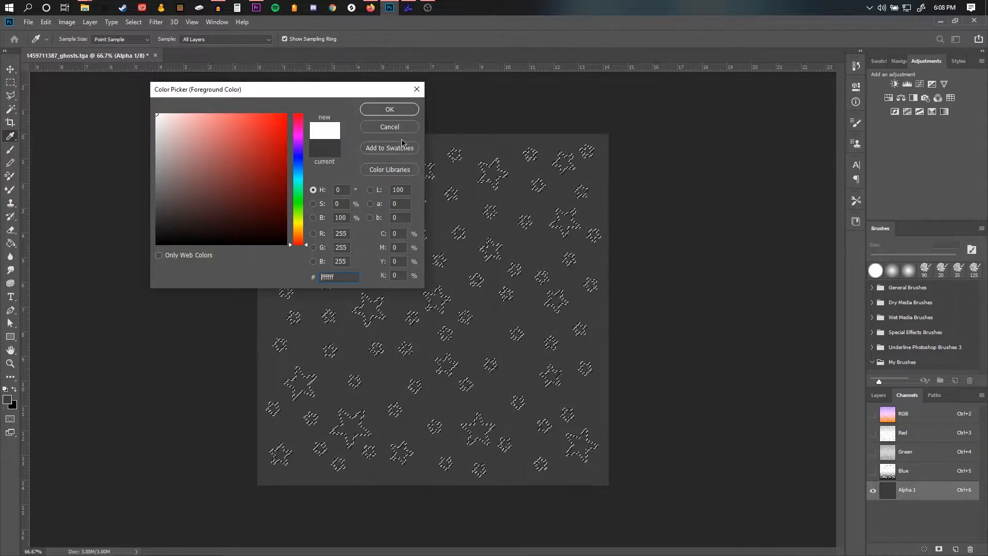
{"action": "left_click", "coordinate": [381, 110]}
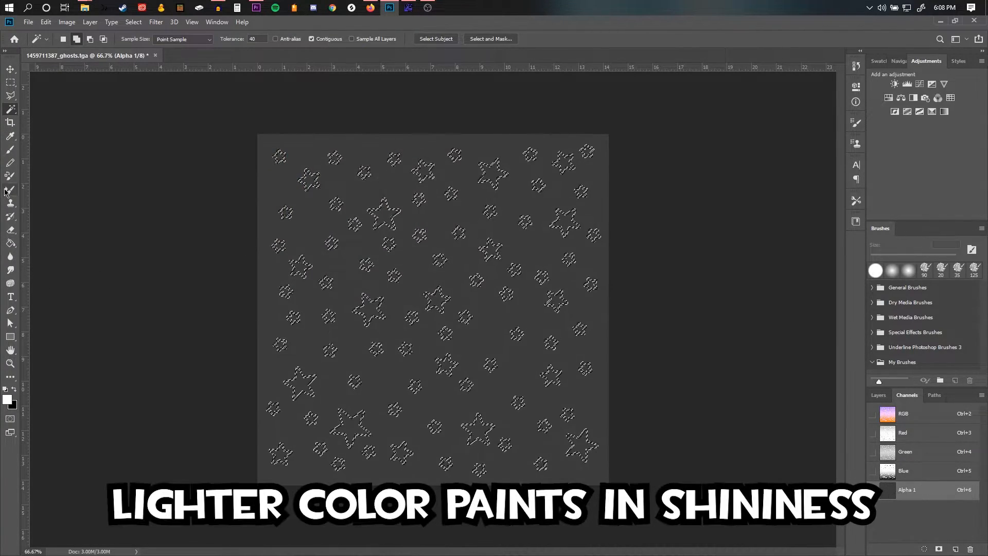
{"action": "left_click", "coordinate": [10, 149]}
{"action": "mouse_move", "coordinate": [267, 155]}
{"action": "left_mouse_down"}
{"action": "mouse_move", "coordinate": [517, 164]}
{"action": "mouse_move", "coordinate": [163, 155]}
{"action": "mouse_move", "coordinate": [4, 243]}
{"action": "mouse_move", "coordinate": [660, 353]}
{"action": "mouse_move", "coordinate": [139, 437]}
{"action": "mouse_move", "coordinate": [144, 311]}
{"action": "mouse_move", "coordinate": [591, 377]}
{"action": "left_mouse_up"}
{"action": "key", "text": "ctrl+d"}
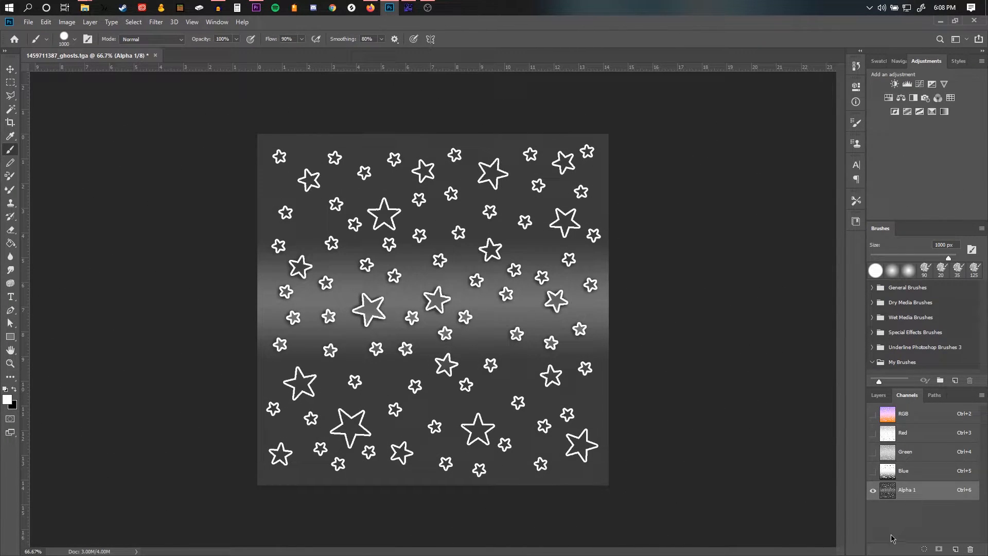
{"action": "left_click", "coordinate": [872, 432]}
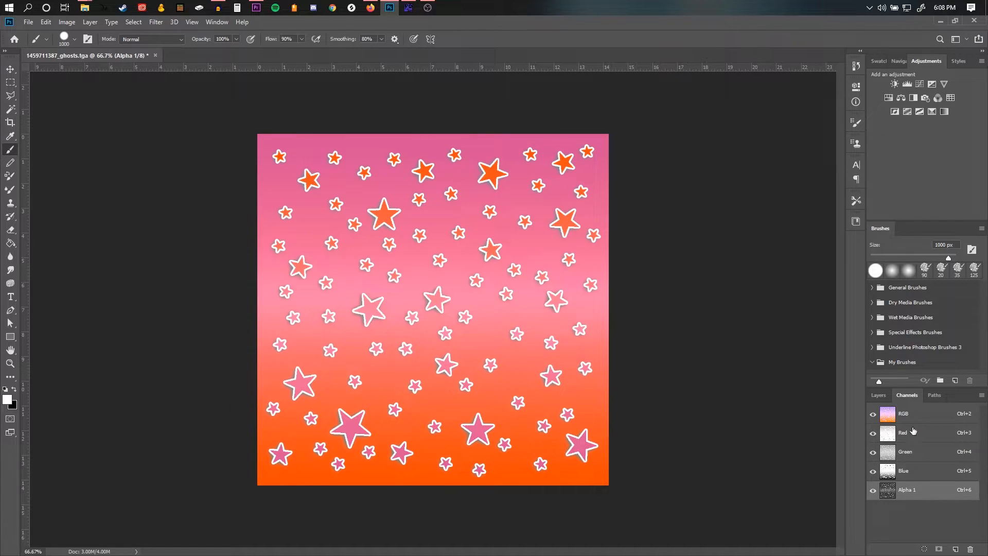
{"action": "left_click", "coordinate": [879, 396]}
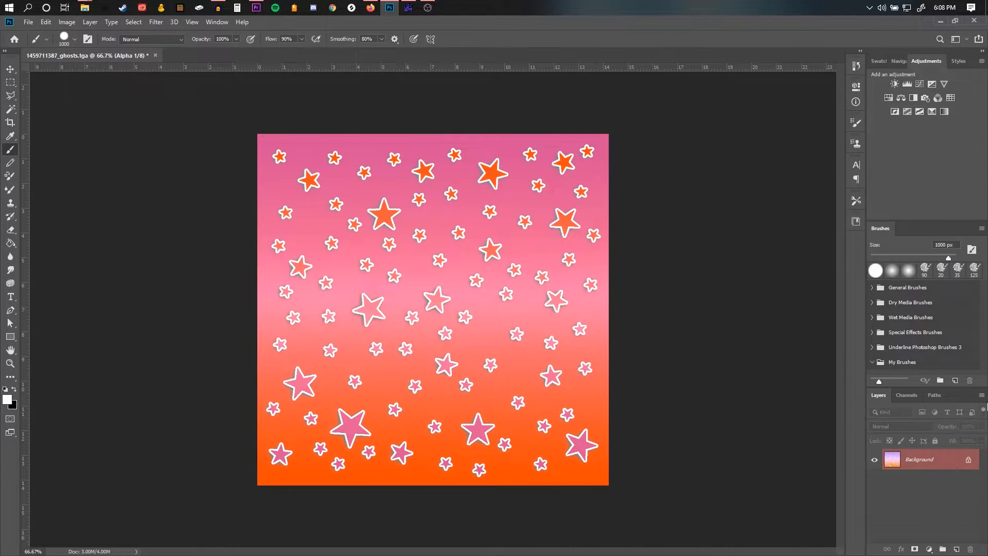
- Check the Alpha Channels option in the Save As settings for the Targa file and cancel without saving
{"action": "left_click", "coordinate": [28, 21]}
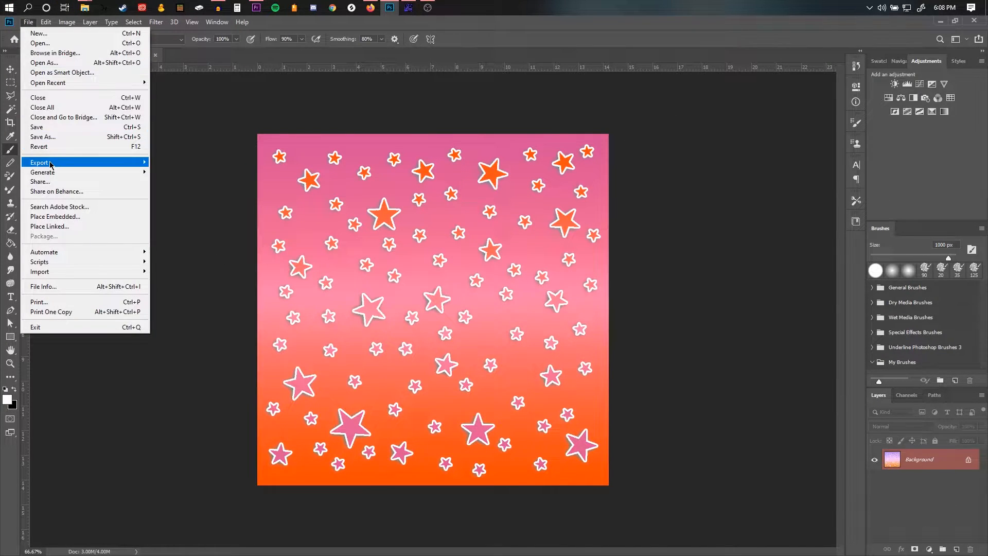
{"action": "left_click", "coordinate": [46, 137]}
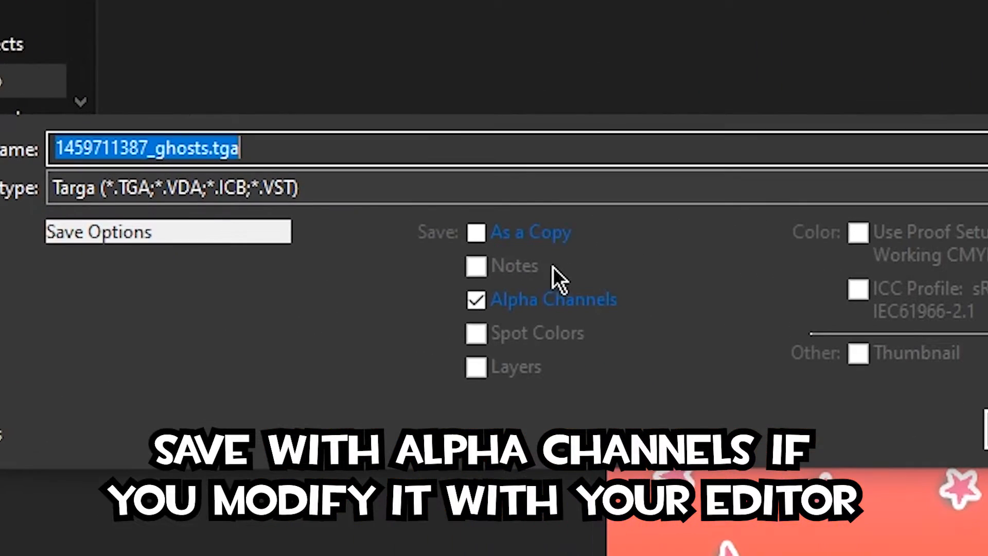
{"action": "left_click", "coordinate": [473, 297]}
{"action": "left_click", "coordinate": [475, 299]}
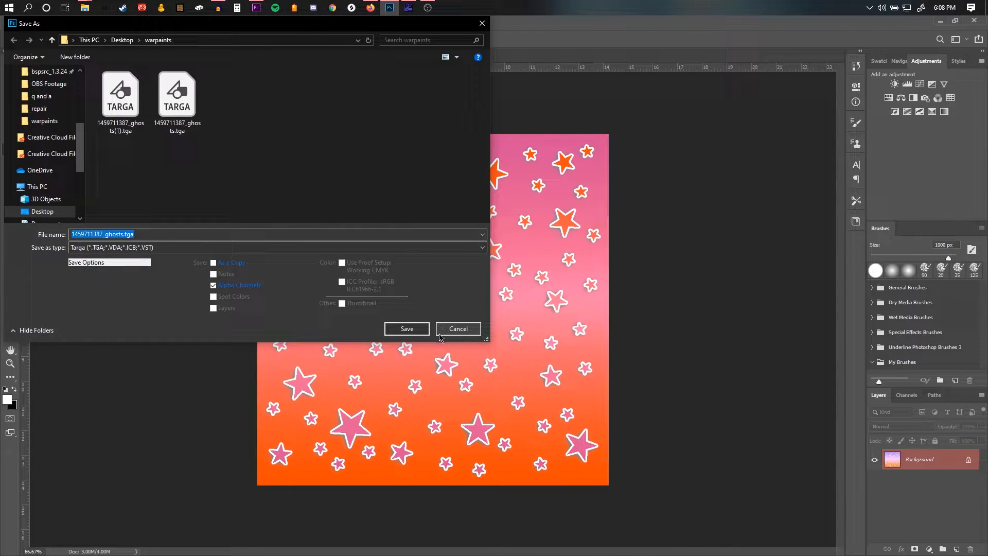
{"action": "left_click", "coordinate": [444, 331]}
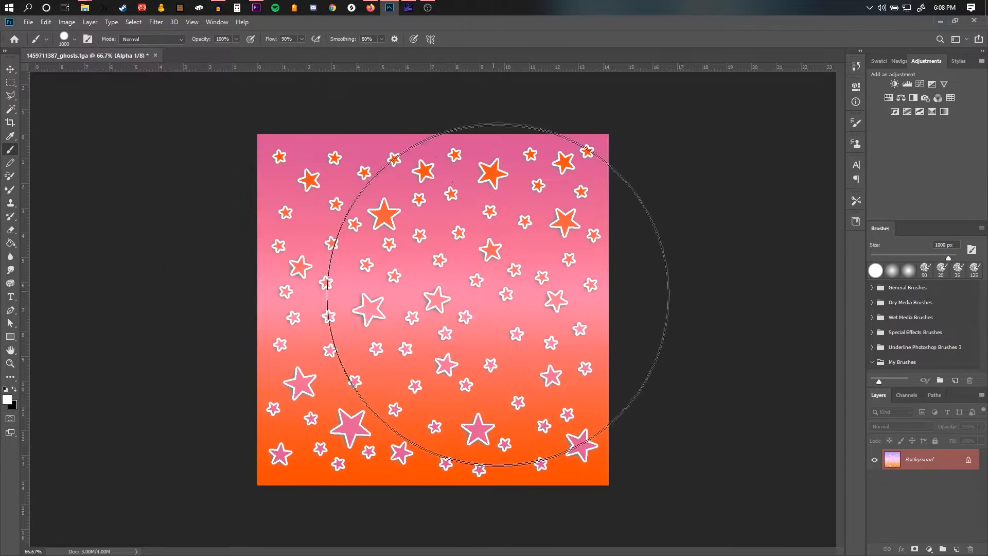
- Toggle the Alpha 1 channel's visibility to compare the reddish overlay with the normal colors, and return to the layers
{"action": "left_click", "coordinate": [906, 395]}
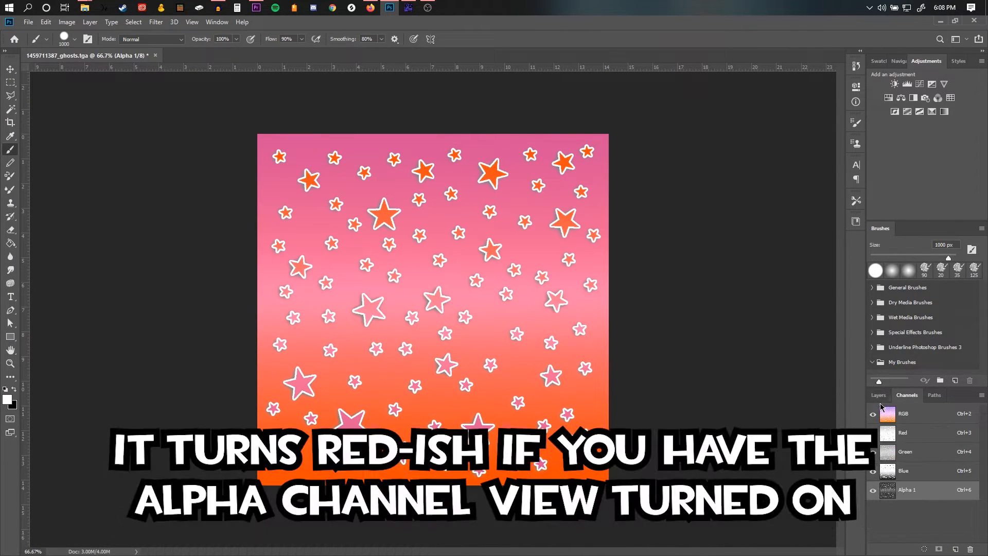
{"action": "left_click", "coordinate": [872, 492]}
{"action": "left_click", "coordinate": [872, 493]}
{"action": "left_click", "coordinate": [878, 394]}
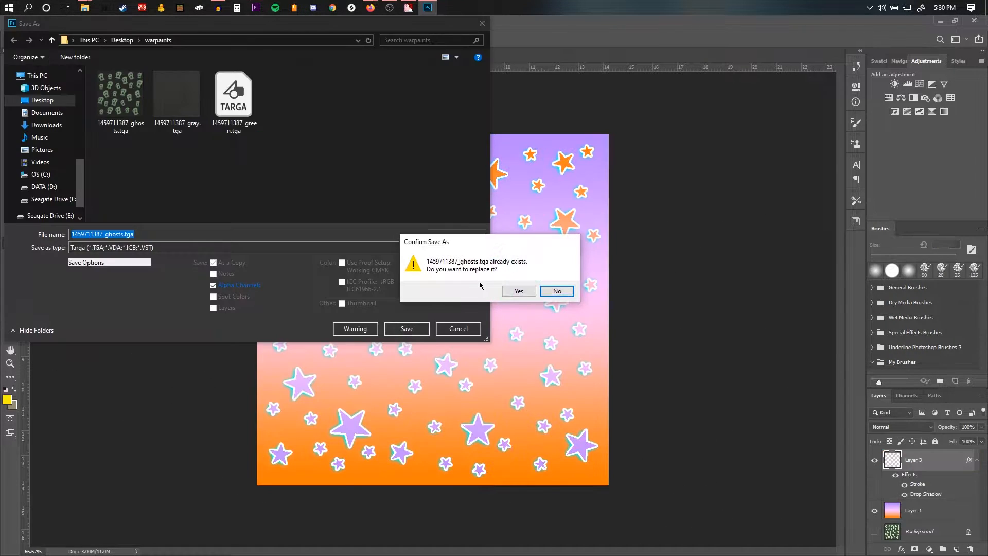
{"action": "left_click", "coordinate": [519, 291]}
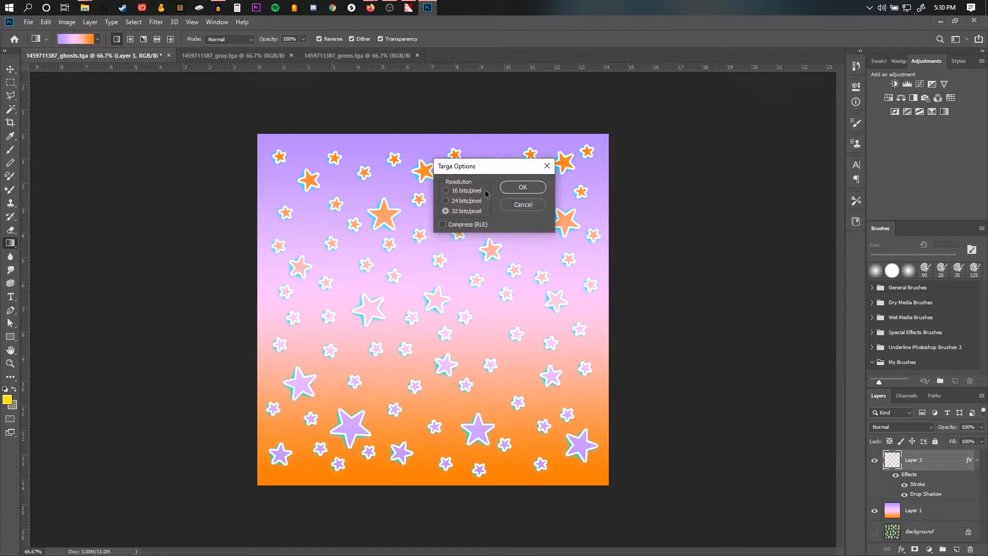
{"action": "left_click", "coordinate": [522, 187]}
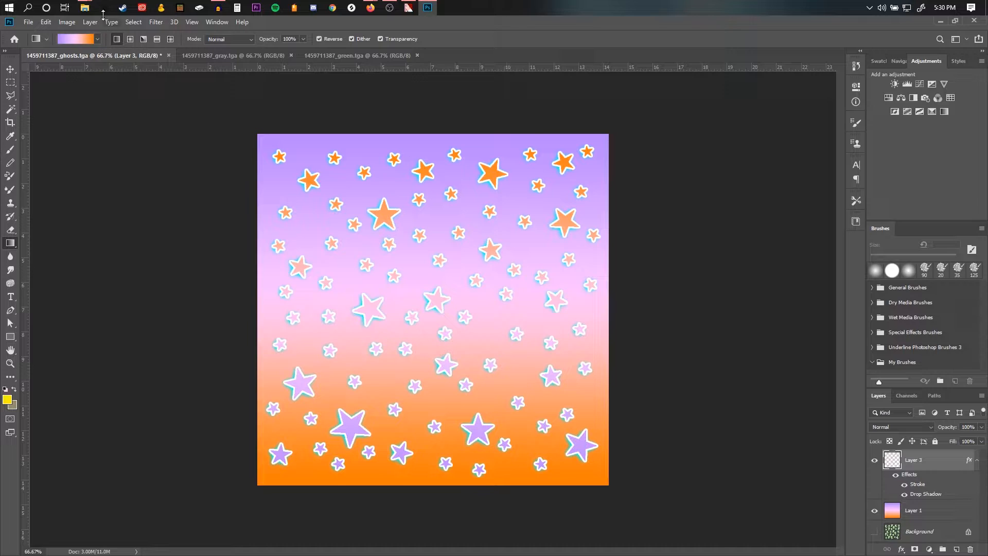
{"action": "left_click", "coordinate": [85, 8]}
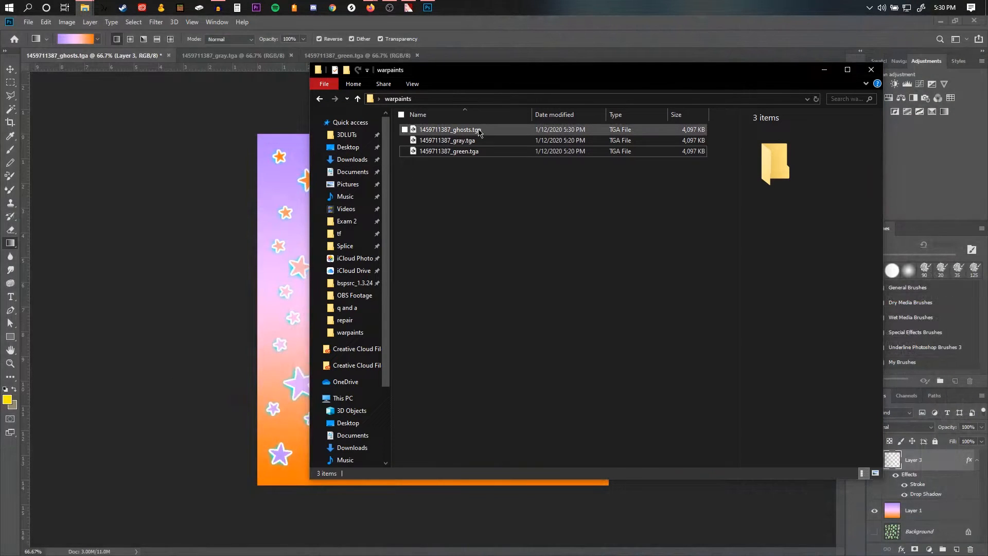
{"action": "left_click", "coordinate": [479, 132]}
{"action": "scroll", "coordinate": [435, 171], "scroll_direction": "up", "scroll_amount": 2, "text": "ctrl"}
{"action": "double_click", "coordinate": [446, 169]}
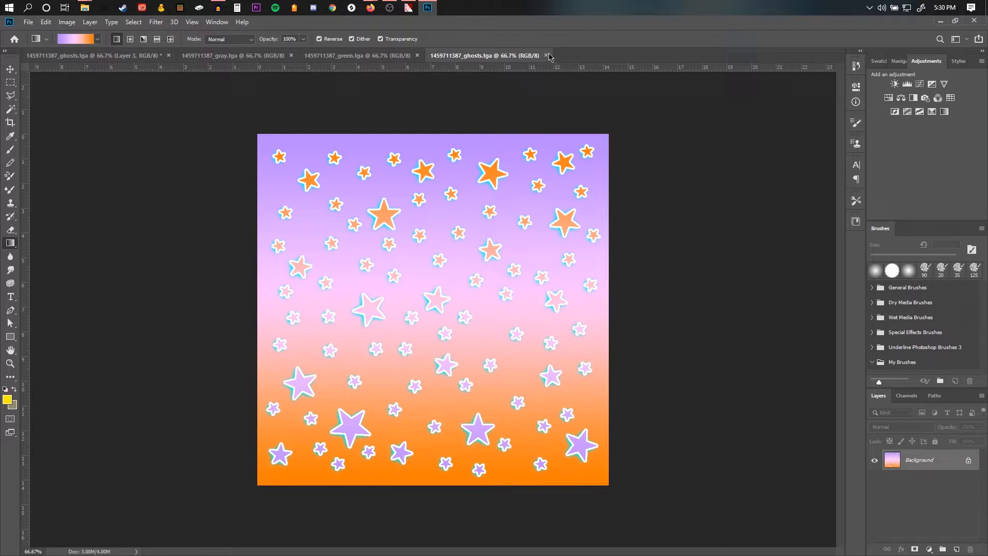
{"action": "left_click", "coordinate": [546, 56]}
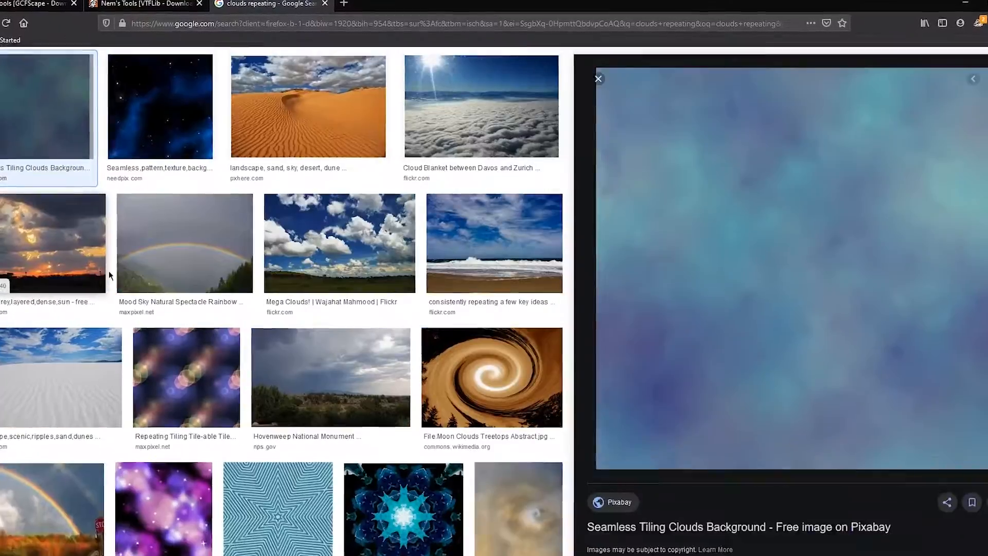
- Switch to the browser and copy the Lines Blue Repeating star pattern from the image results
{"action": "left_click", "coordinate": [277, 509]}
{"action": "scroll", "coordinate": [286, 359], "scroll_direction": "down", "scroll_amount": 2}
{"action": "right_click", "coordinate": [803, 247]}
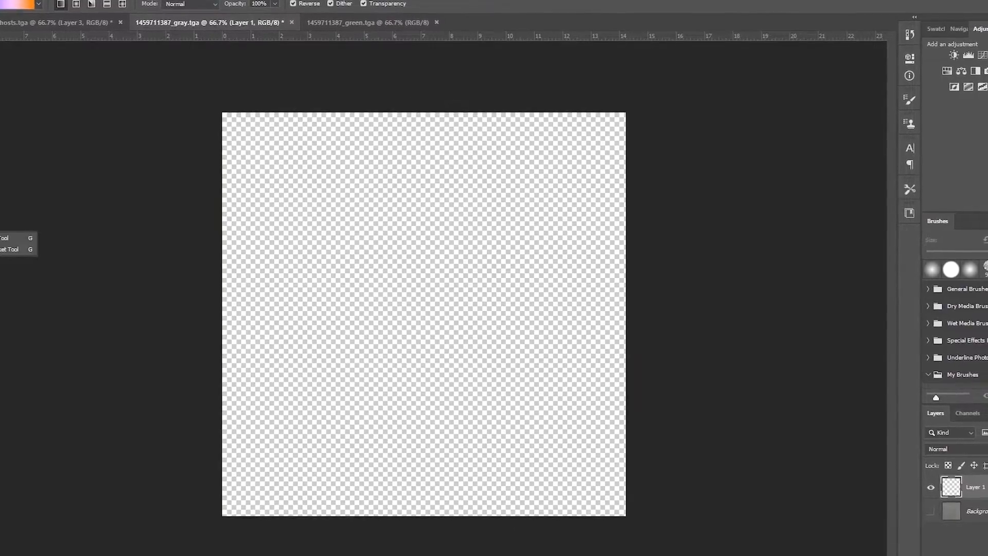
{"action": "left_click", "coordinate": [21, 6]}
{"action": "left_click", "coordinate": [452, 104]}
{"action": "left_click_drag", "start_coordinate": [420, 514], "coordinate": [406, 74]}
- Place the blue star-line pattern above the dark gradient in Overlay mode and scale it to cover the canvas
{"action": "right_click", "coordinate": [406, 463]}
{"action": "left_click", "coordinate": [445, 485]}
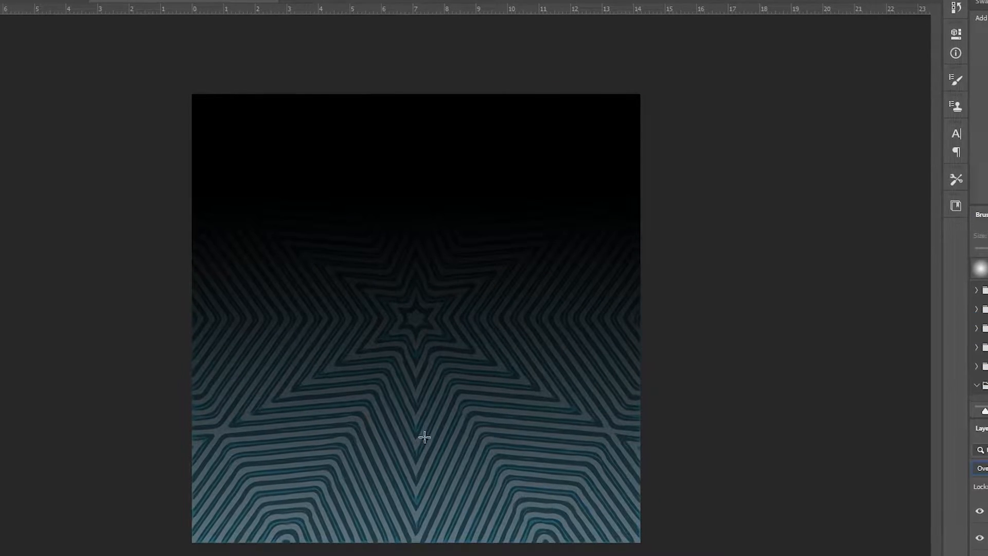
{"action": "left_click_drag", "start_coordinate": [638, 537], "coordinate": [644, 550]}
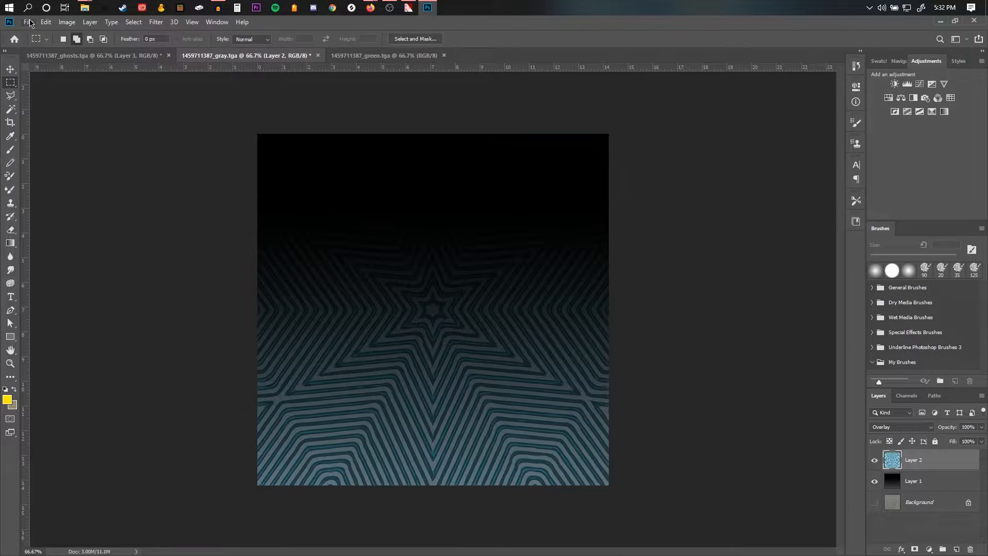
{"action": "left_click", "coordinate": [29, 22]}
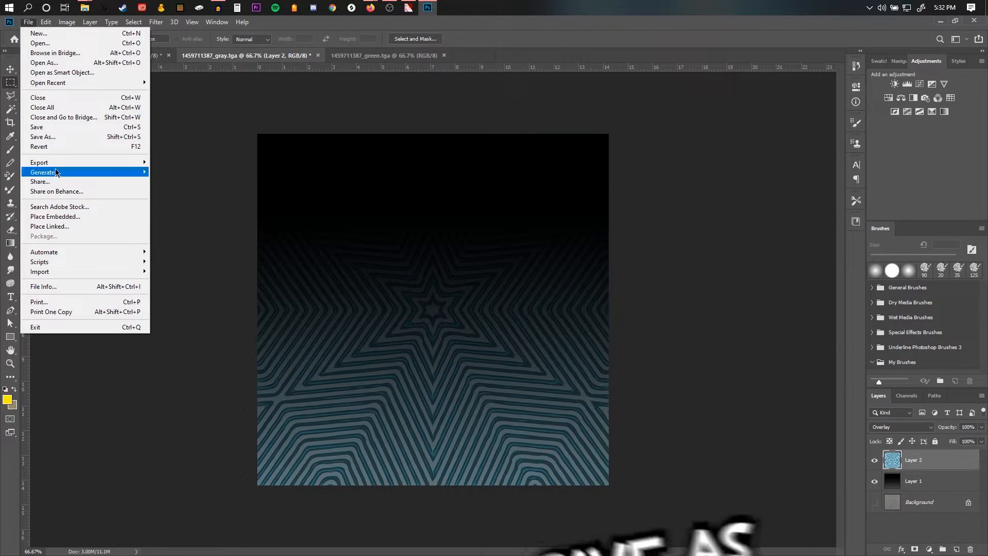
{"action": "left_click", "coordinate": [54, 138]}
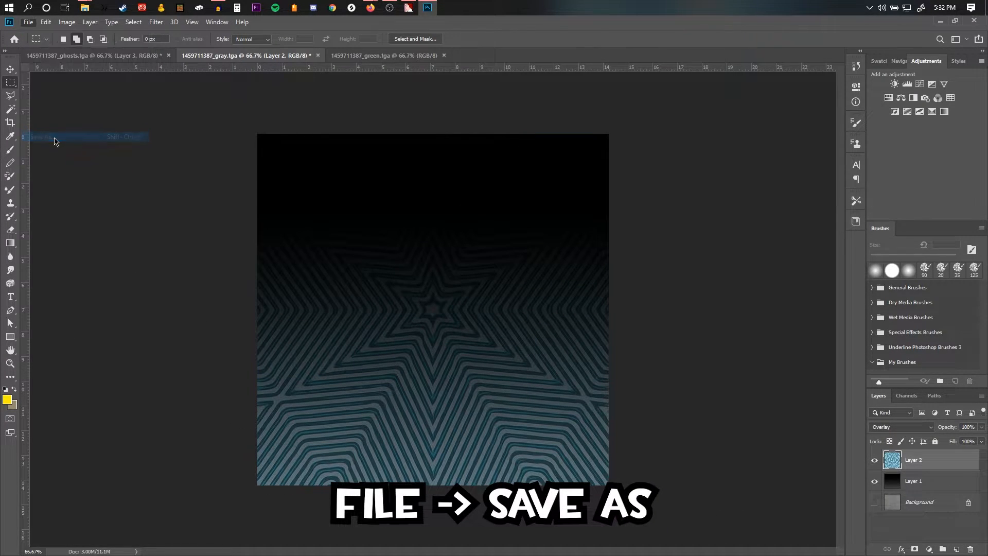
{"action": "left_click", "coordinate": [142, 248]}
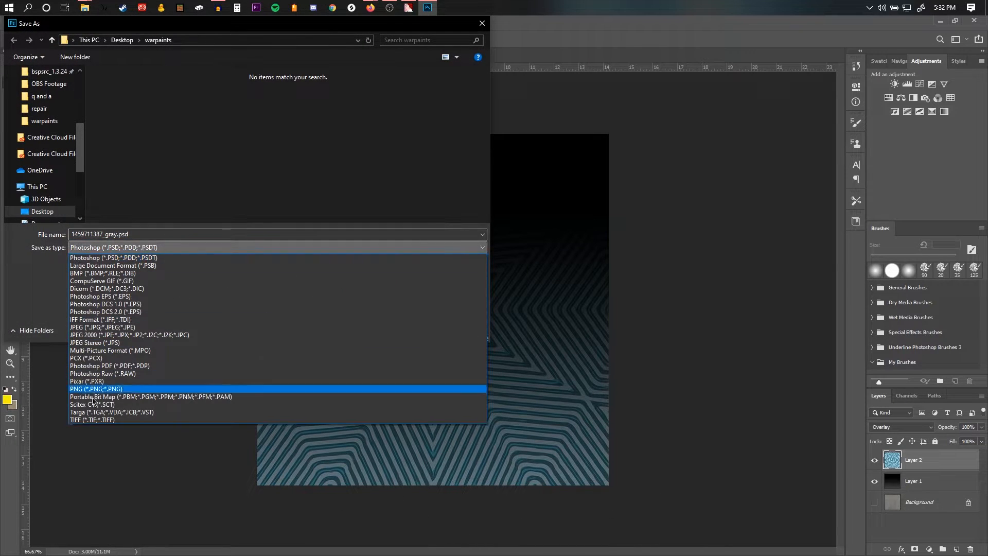
{"action": "left_click", "coordinate": [91, 411]}
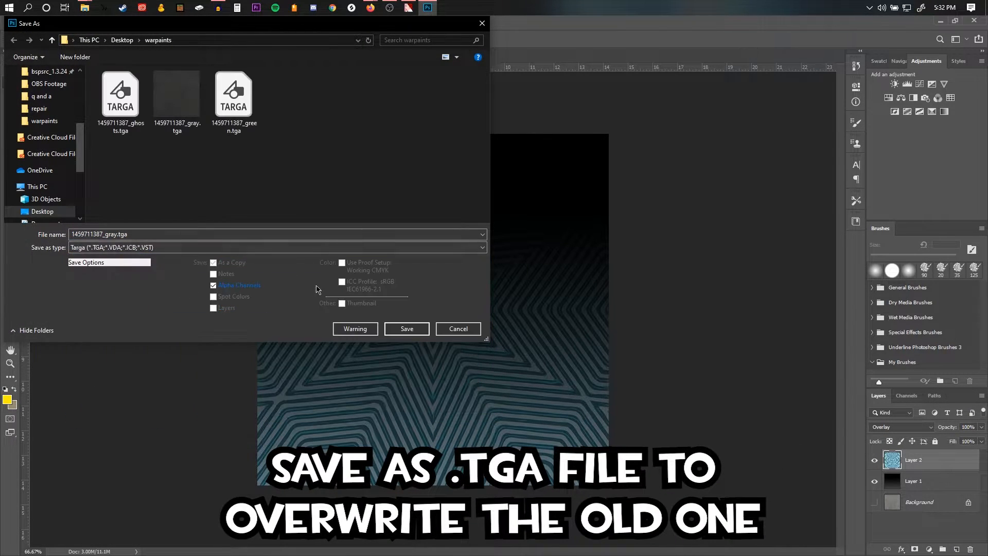
{"action": "left_click", "coordinate": [408, 333]}
{"action": "left_click", "coordinate": [513, 288]}
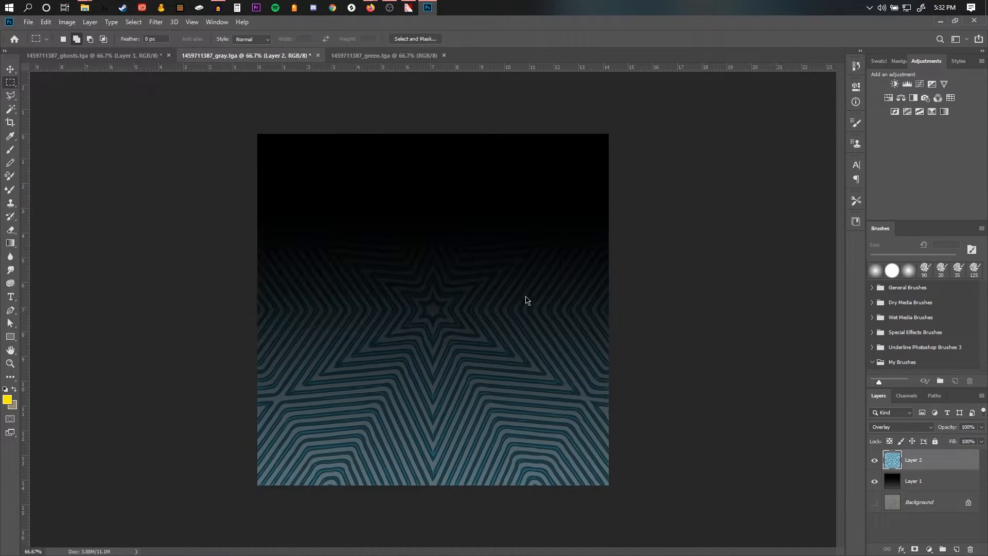
{"action": "left_click", "coordinate": [508, 188]}
{"action": "left_click", "coordinate": [357, 56]}
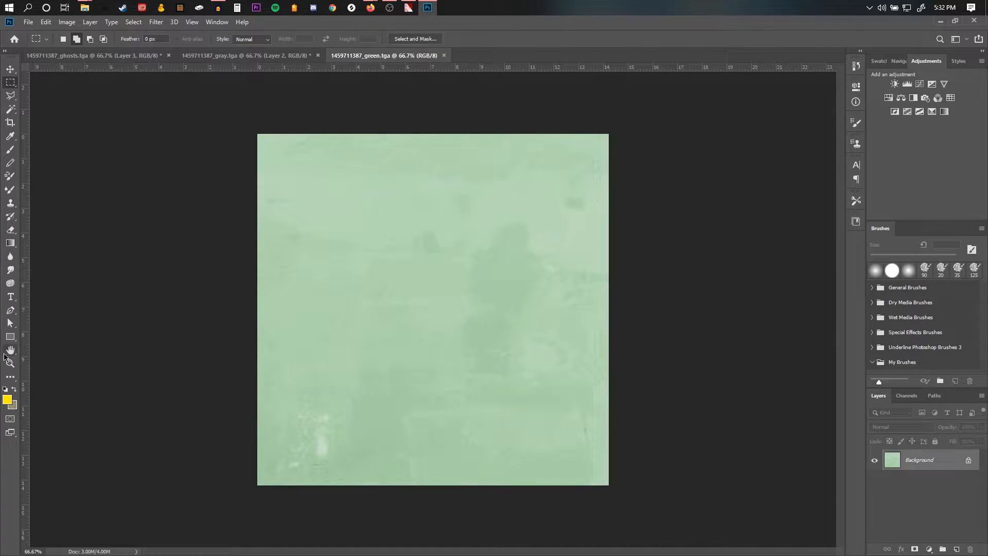
{"action": "left_click", "coordinate": [10, 243]}
{"action": "left_click", "coordinate": [87, 38]}
{"action": "double_click", "coordinate": [259, 296]}
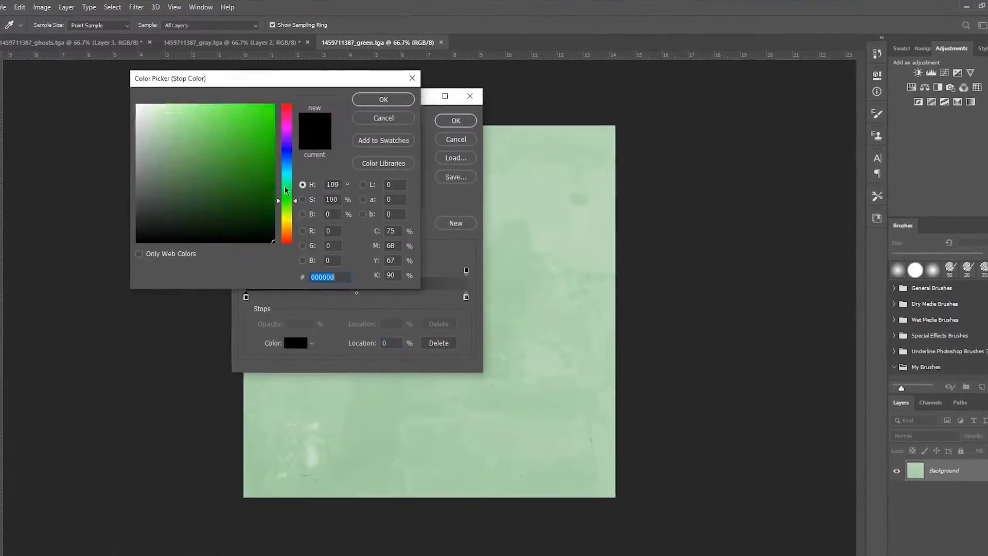
{"action": "left_click", "coordinate": [301, 123]}
{"action": "left_click", "coordinate": [195, 114]}
{"action": "left_click", "coordinate": [390, 110]}
{"action": "double_click", "coordinate": [465, 299]}
{"action": "left_click", "coordinate": [406, 83]}
{"action": "left_click", "coordinate": [454, 115]}
- Draw the gradient upward across the green texture's background and set the star-line pattern layer above it to Soft Light
{"action": "left_click_drag", "start_coordinate": [427, 502], "coordinate": [427, 123]}
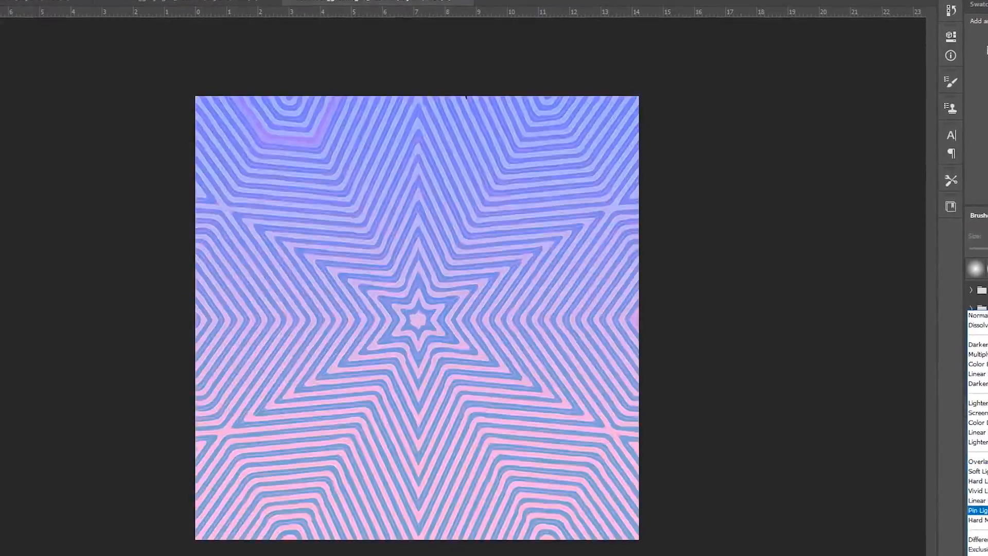
{"action": "left_click", "coordinate": [978, 471]}
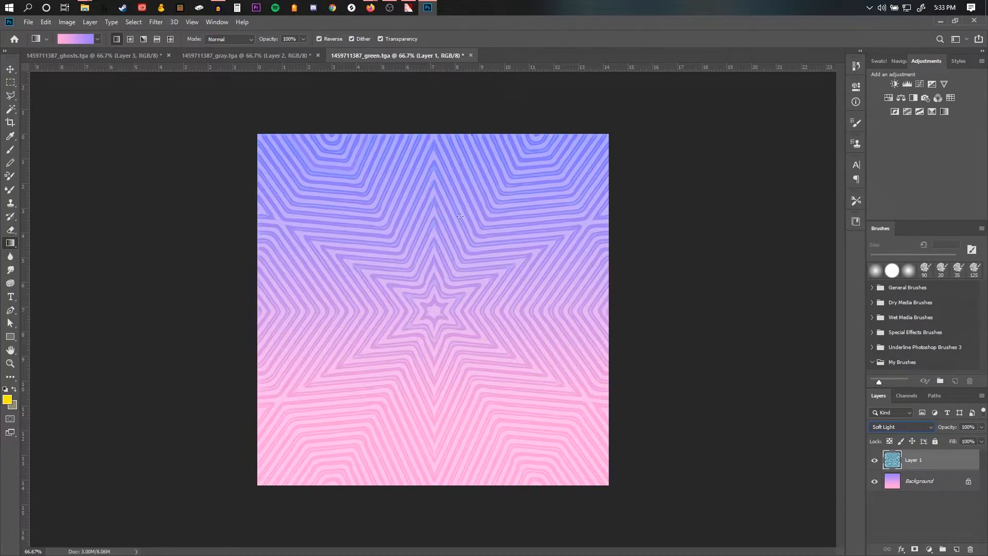
{"action": "left_click", "coordinate": [35, 23]}
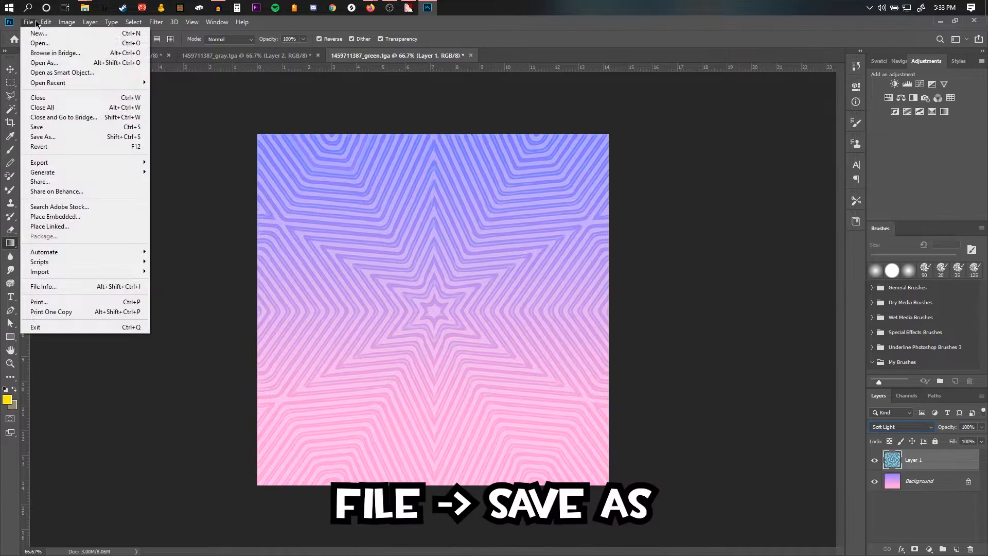
{"action": "left_click", "coordinate": [51, 127]}
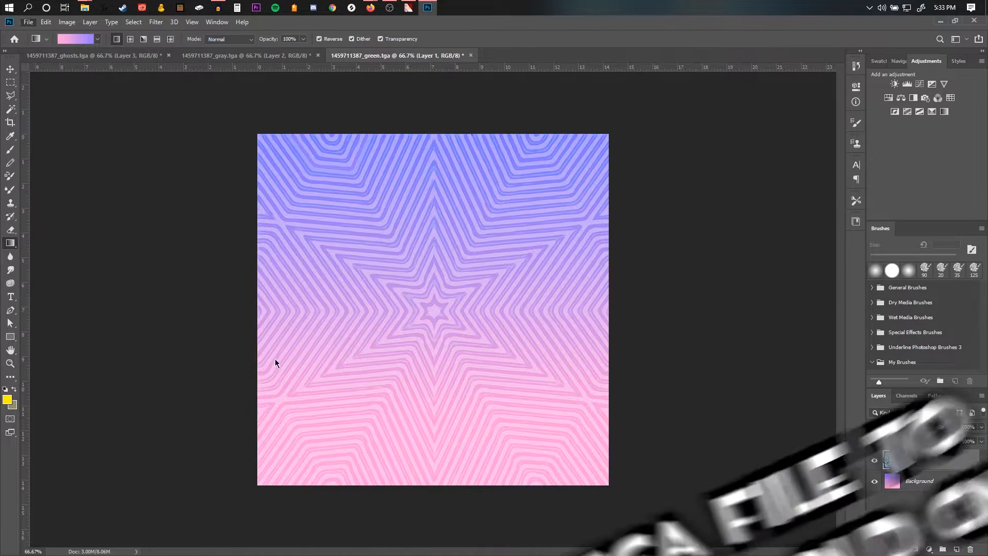
{"action": "left_click", "coordinate": [170, 248]}
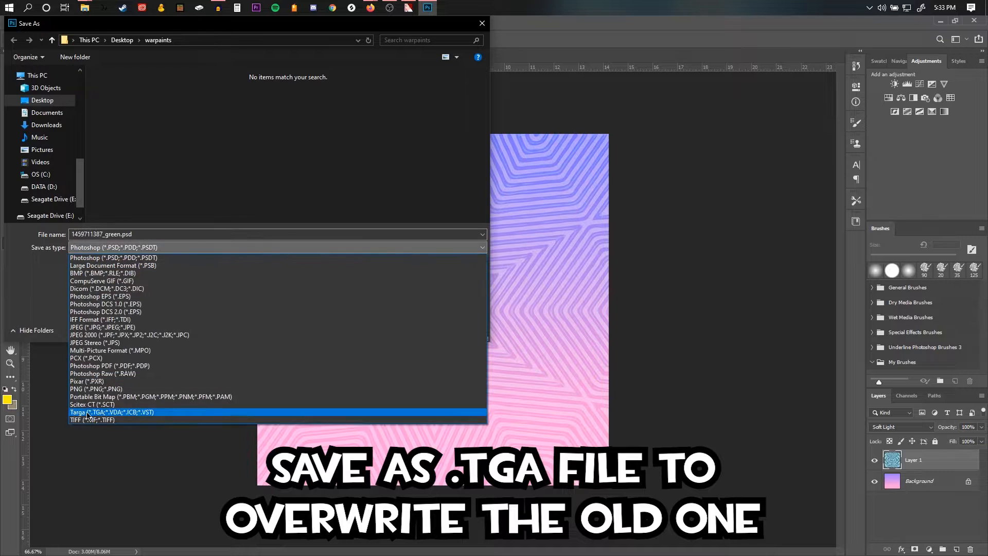
{"action": "left_click", "coordinate": [94, 412]}
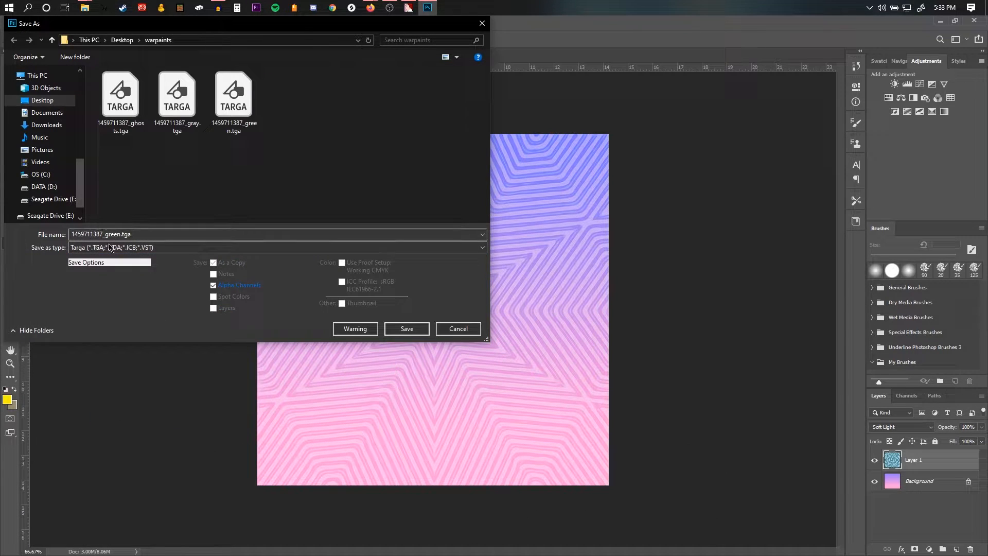
{"action": "left_click", "coordinate": [403, 331]}
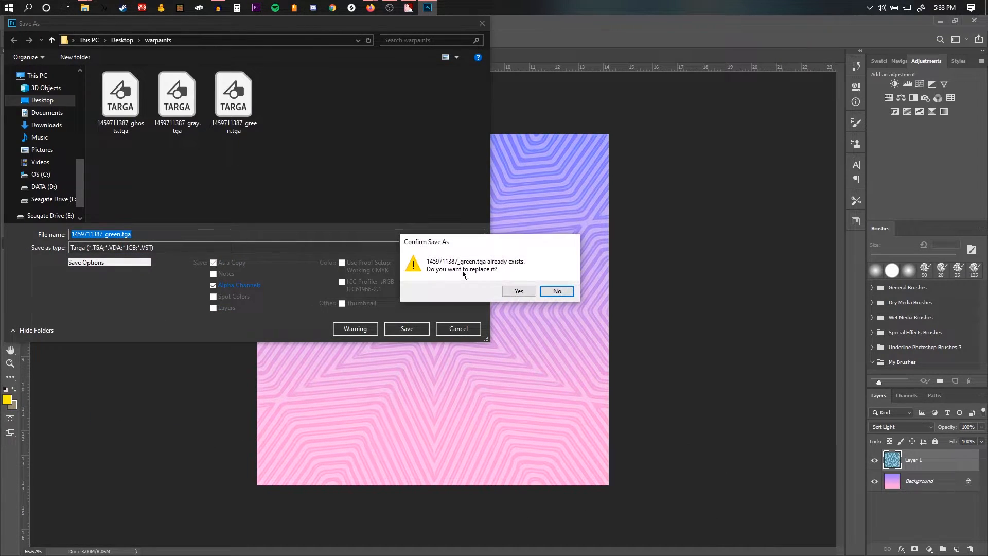
{"action": "left_click", "coordinate": [520, 291]}
{"action": "left_click", "coordinate": [509, 186]}
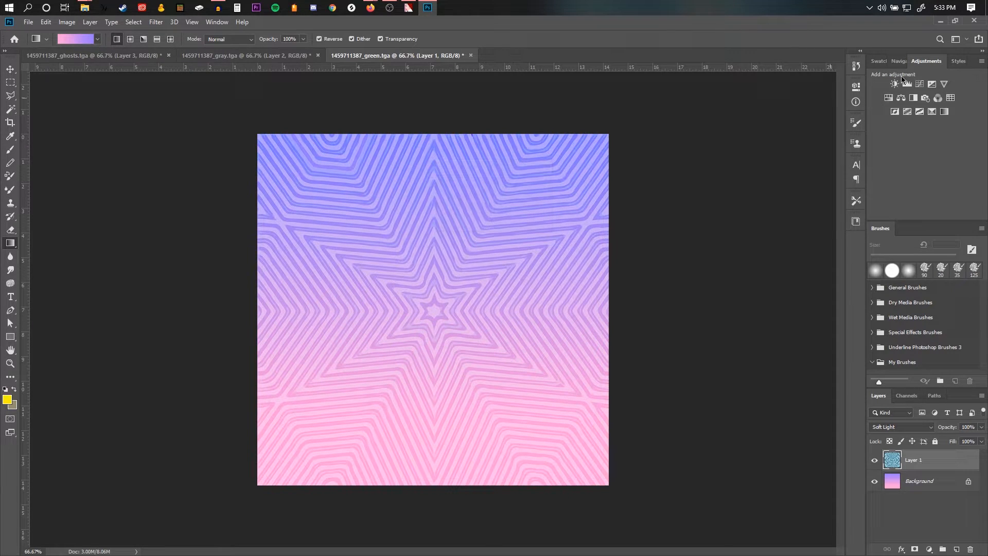
{"action": "left_click", "coordinate": [974, 21]}
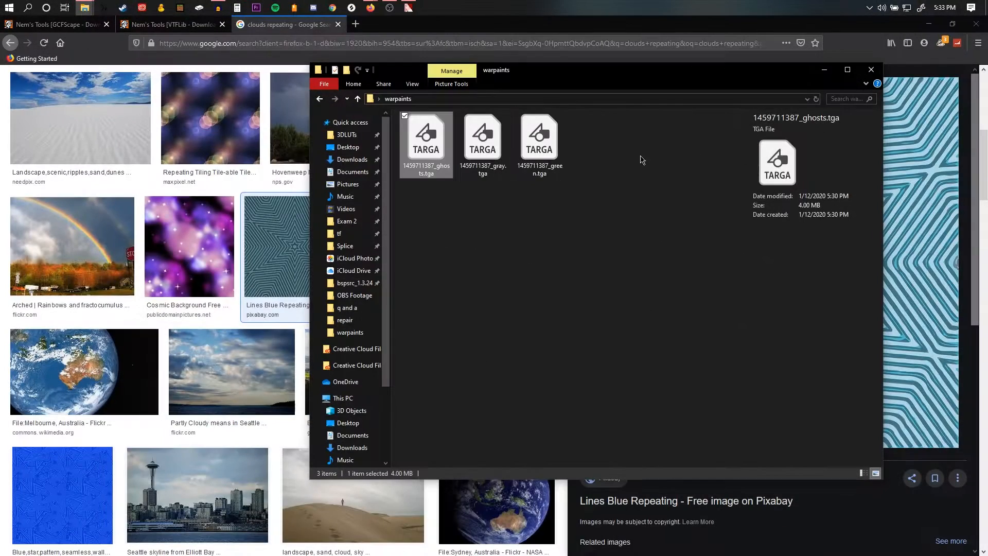
{"action": "left_click_drag", "start_coordinate": [650, 156], "coordinate": [398, 127]}
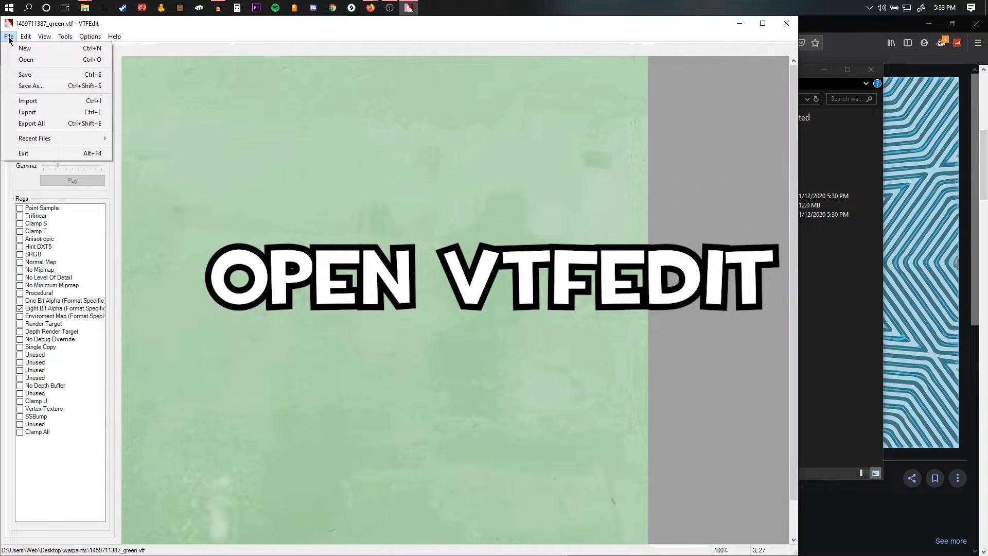
{"action": "left_click", "coordinate": [42, 101]}
{"action": "left_click", "coordinate": [211, 144]}
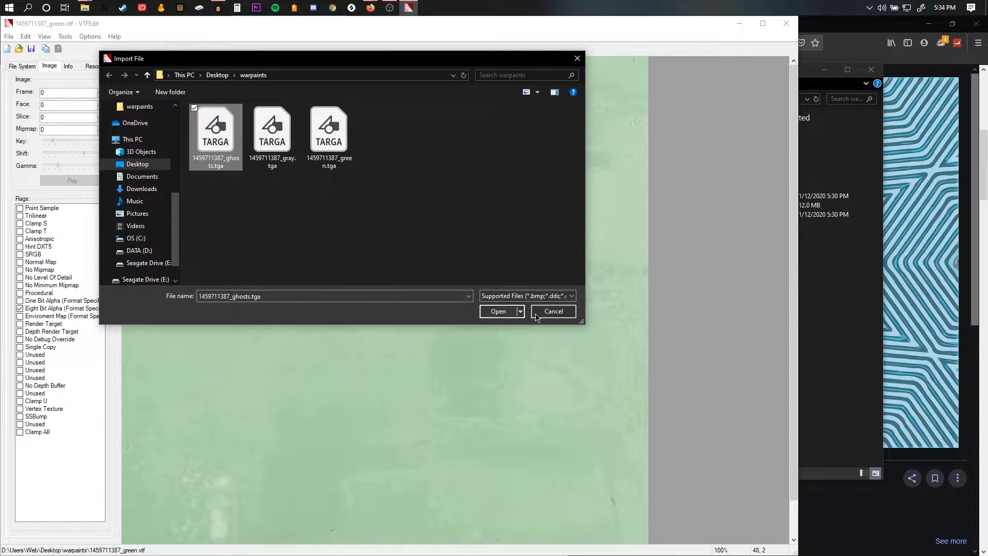
{"action": "left_click", "coordinate": [486, 313]}
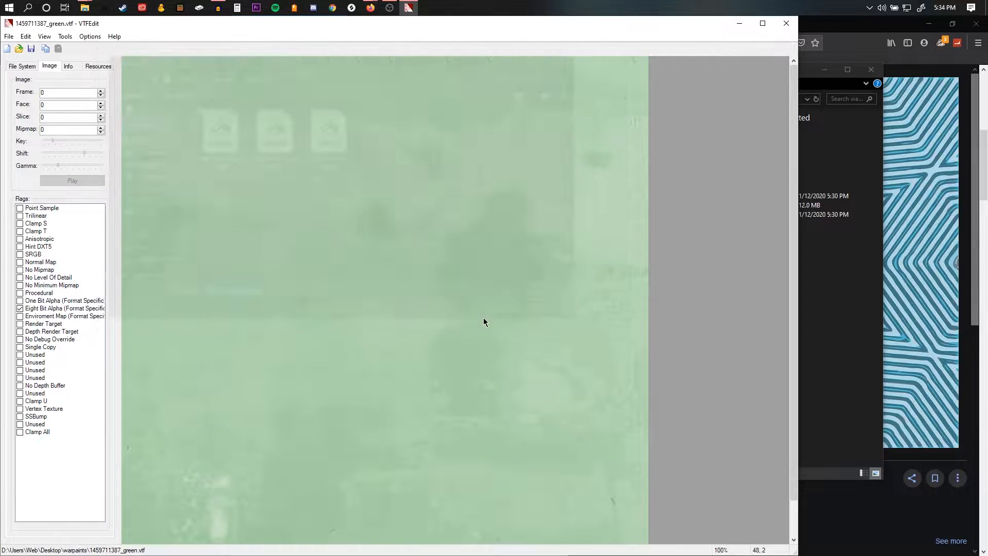
{"action": "left_click", "coordinate": [485, 394]}
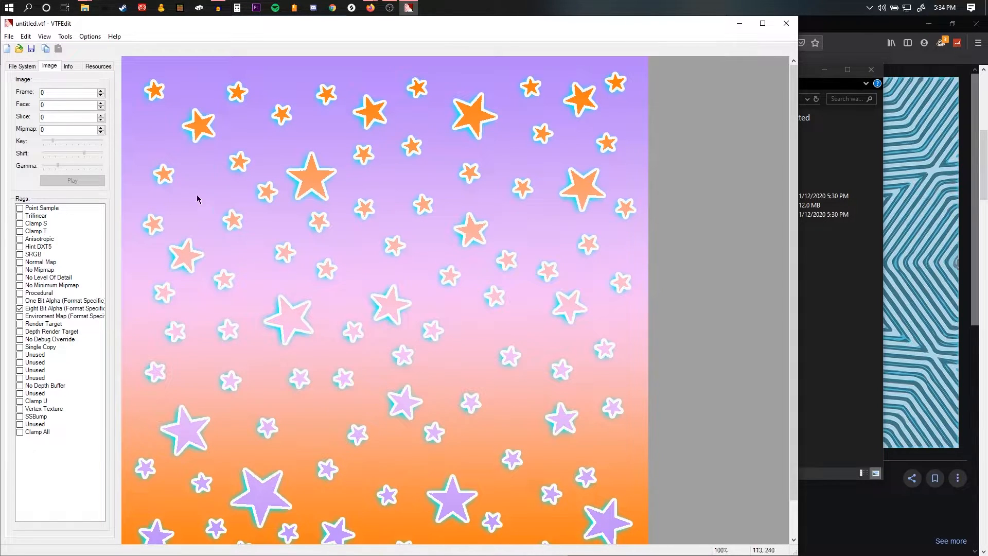
{"action": "left_click", "coordinate": [8, 37]}
{"action": "left_click", "coordinate": [20, 98]}
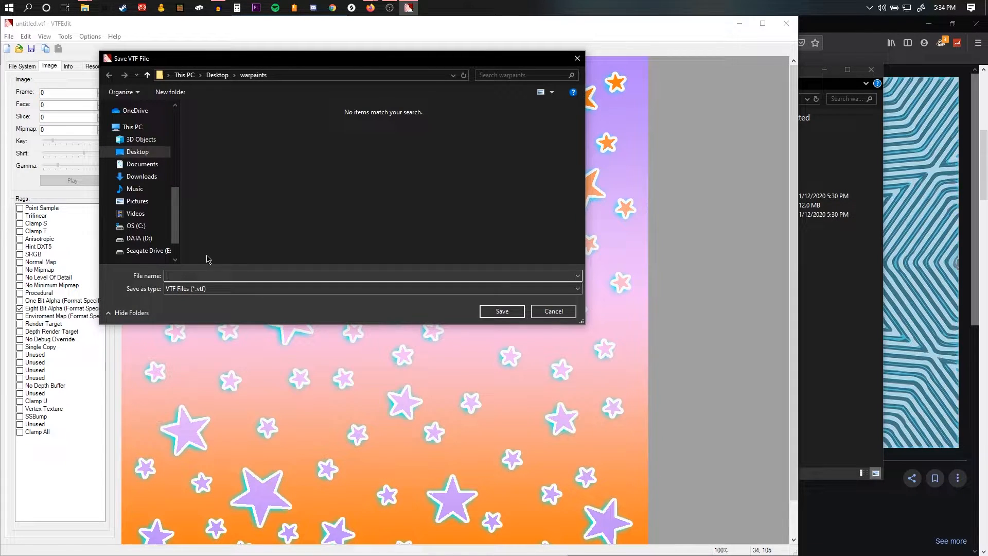
{"action": "key", "text": "alt+Tab"}
{"action": "left_click", "coordinate": [578, 228]}
{"action": "left_click", "coordinate": [425, 168]}
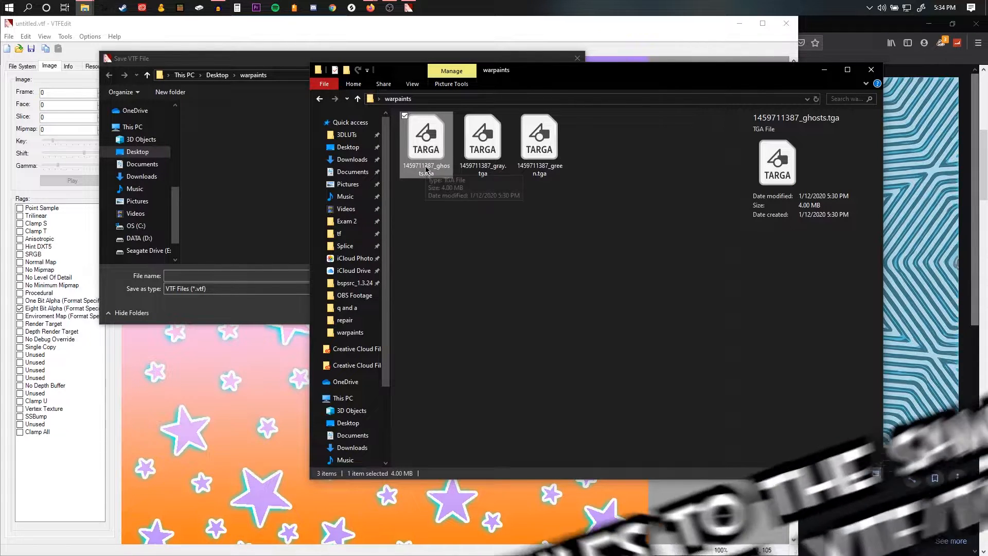
{"action": "left_click", "coordinate": [424, 175]}
{"action": "right_click", "coordinate": [423, 170]}
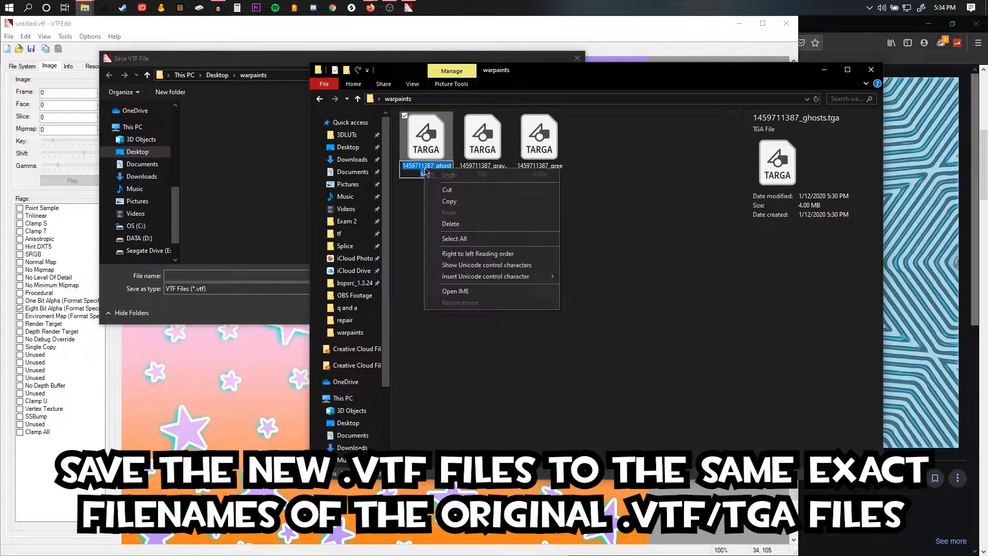
{"action": "left_click", "coordinate": [450, 202]}
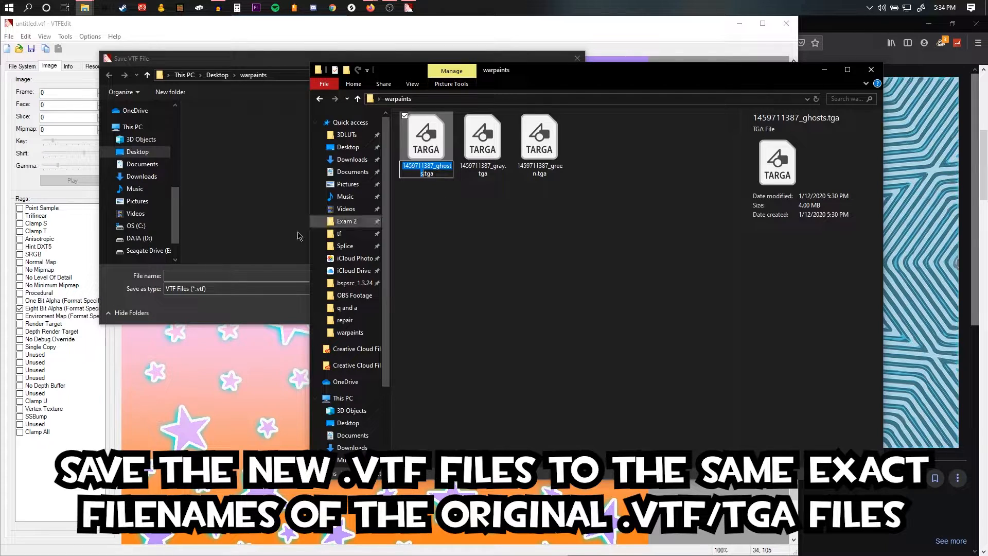
{"action": "left_click", "coordinate": [231, 276]}
{"action": "key", "text": "ctrl+v"}
{"action": "left_click", "coordinate": [502, 311]}
{"action": "mouse_move", "coordinate": [104, 13]}
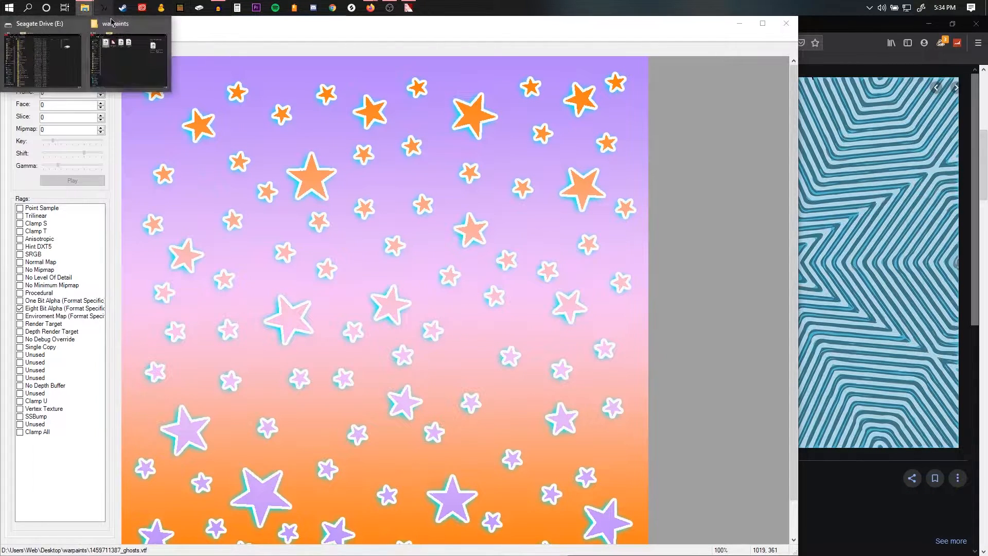
{"action": "left_click", "coordinate": [135, 59]}
{"action": "left_click", "coordinate": [566, 258]}
{"action": "left_click", "coordinate": [483, 146]}
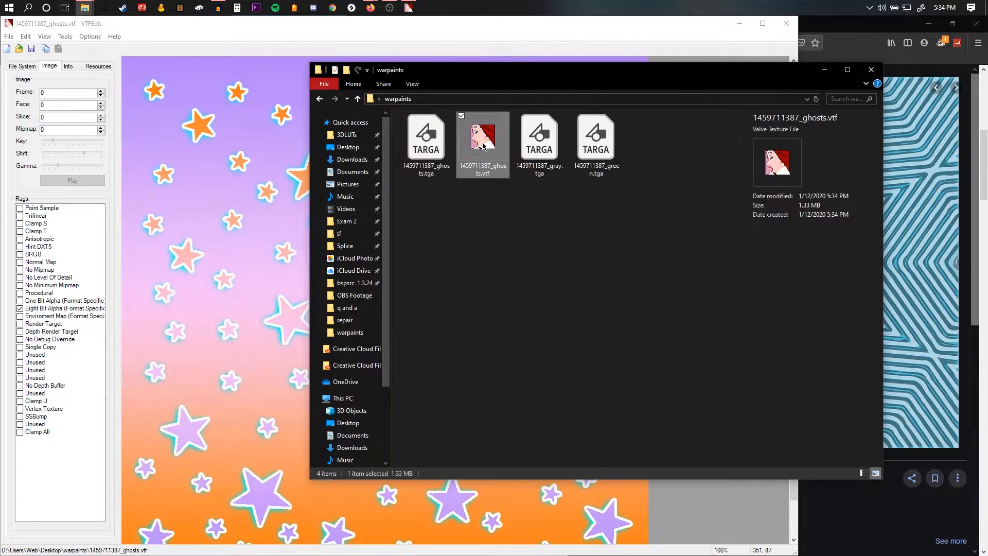
{"action": "double_click", "coordinate": [483, 147]}
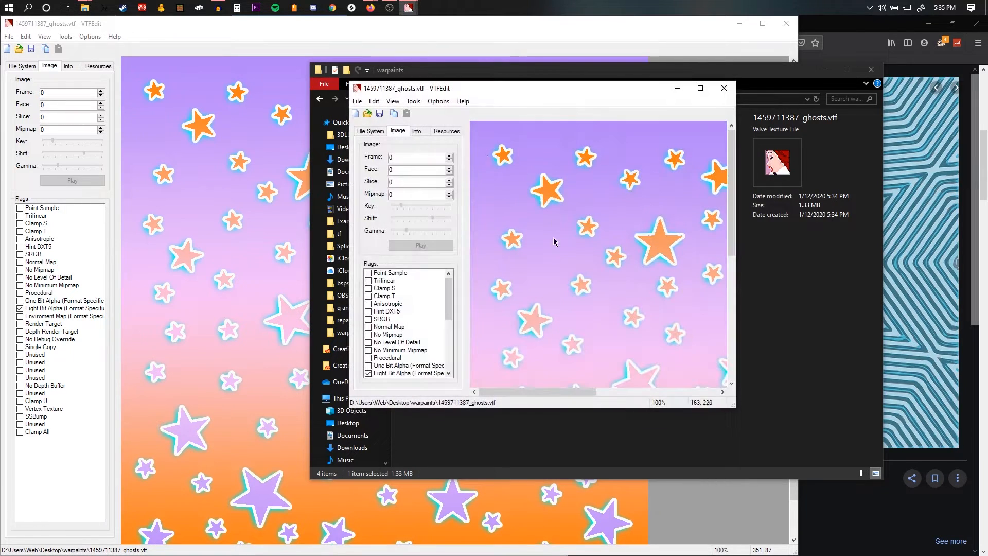
{"action": "left_click", "coordinate": [724, 89]}
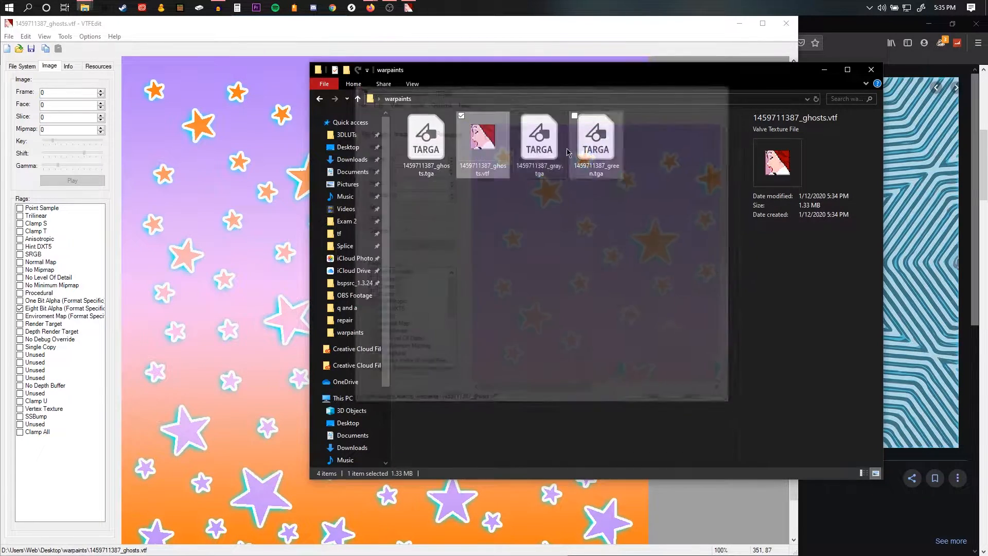
{"action": "left_click", "coordinate": [539, 173]}
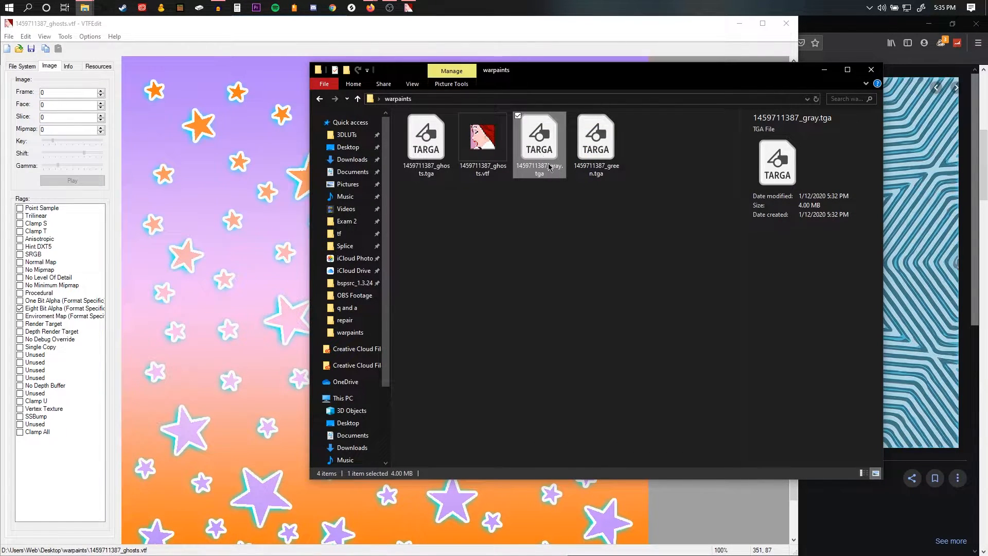
{"action": "left_click", "coordinate": [594, 154]}
{"action": "left_click", "coordinate": [528, 167]}
{"action": "left_click", "coordinate": [567, 262]}
{"action": "left_click", "coordinate": [7, 36]}
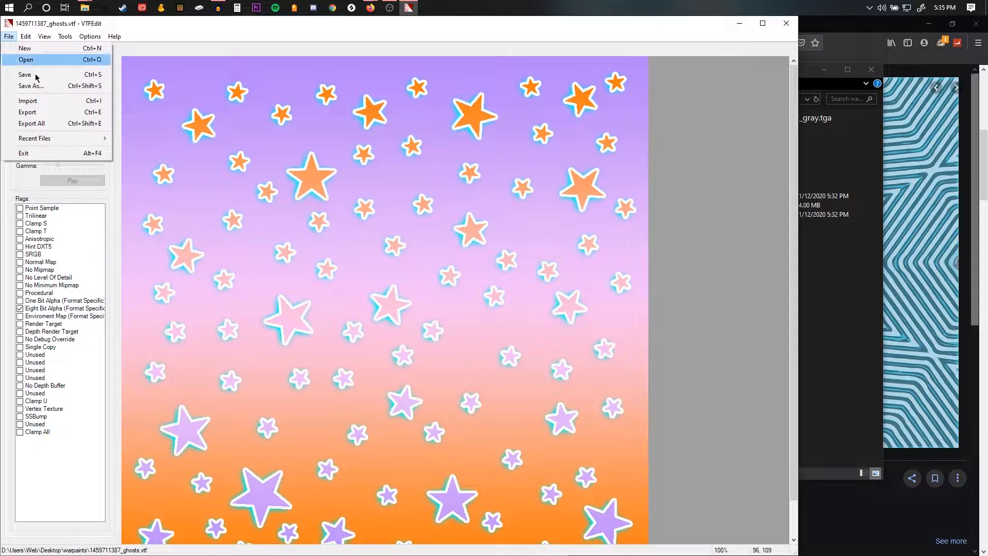
{"action": "left_click", "coordinate": [36, 101]}
{"action": "left_click", "coordinate": [272, 164]}
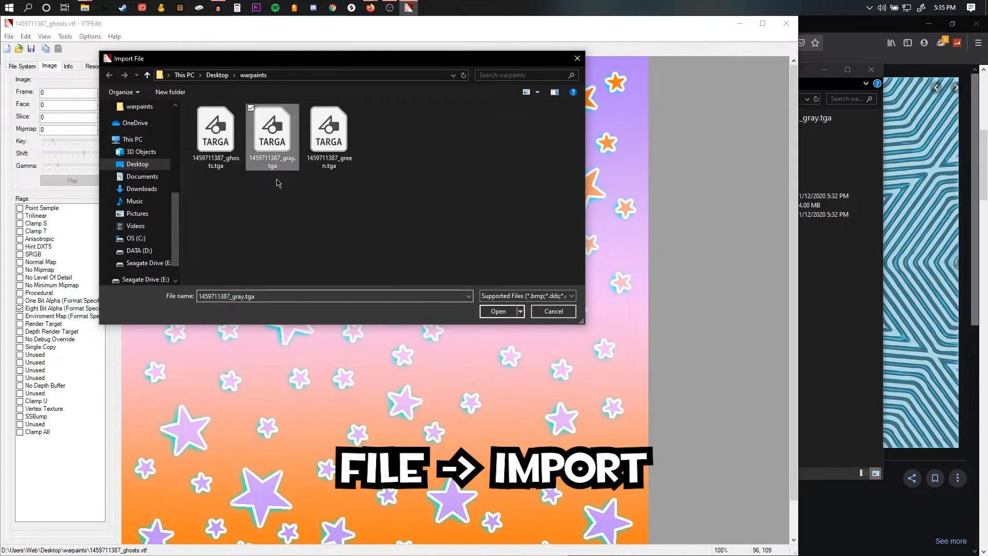
{"action": "left_click", "coordinate": [494, 310]}
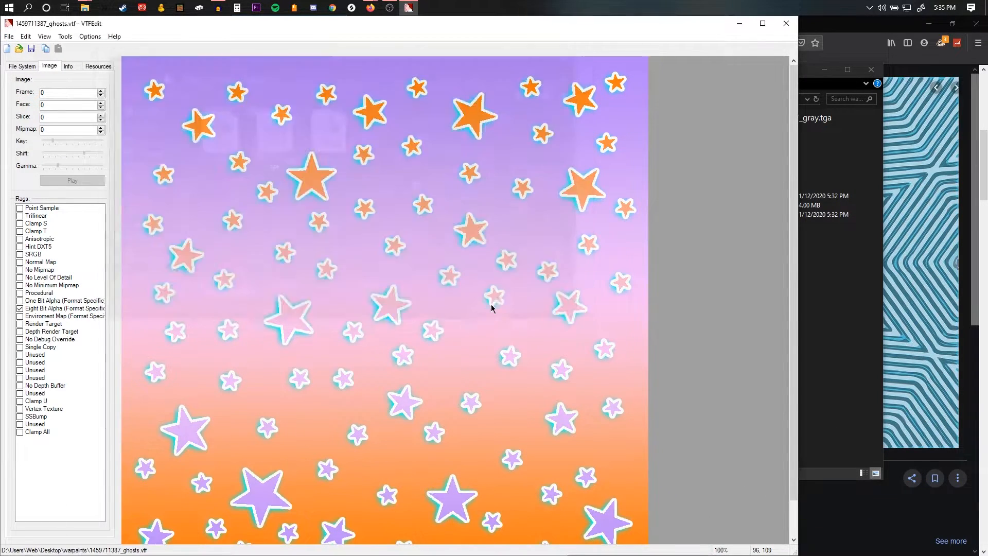
{"action": "left_click", "coordinate": [485, 396]}
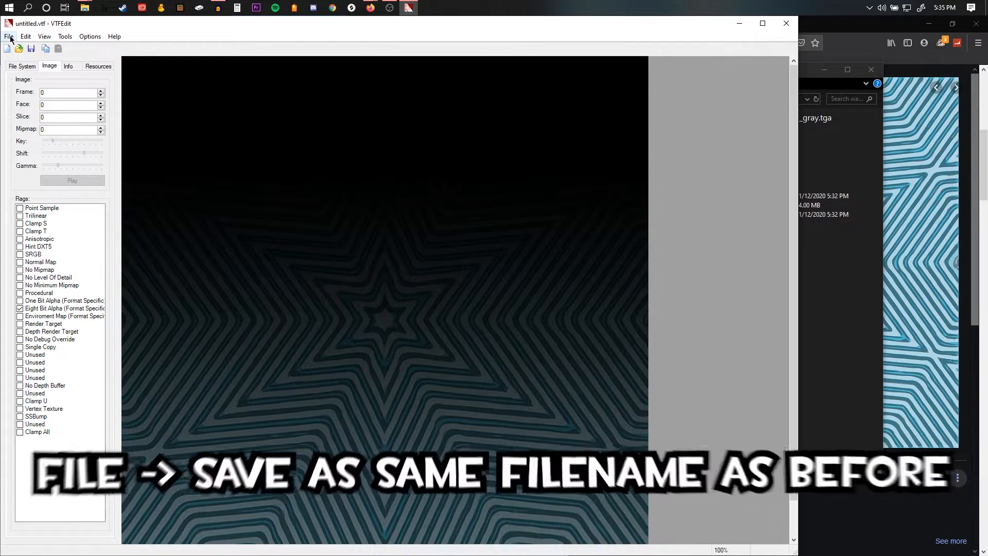
{"action": "left_click", "coordinate": [9, 36]}
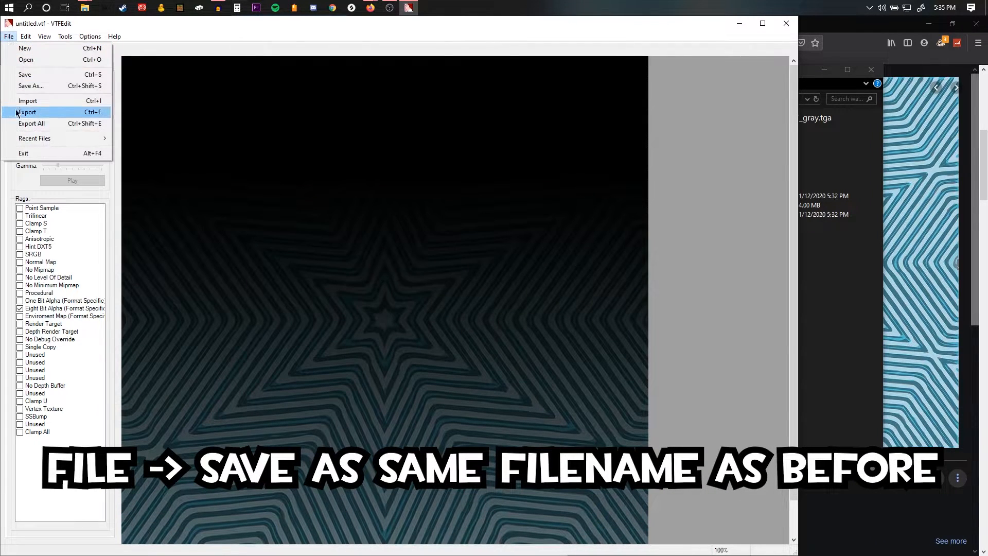
{"action": "left_click", "coordinate": [31, 86]}
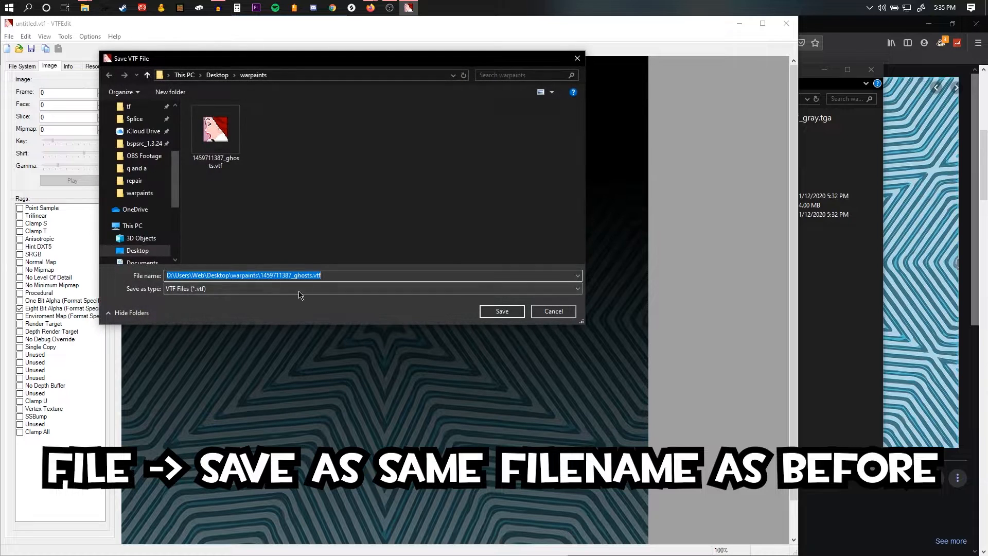
{"action": "key", "text": "ctrl+v"}
{"action": "left_click", "coordinate": [231, 240]}
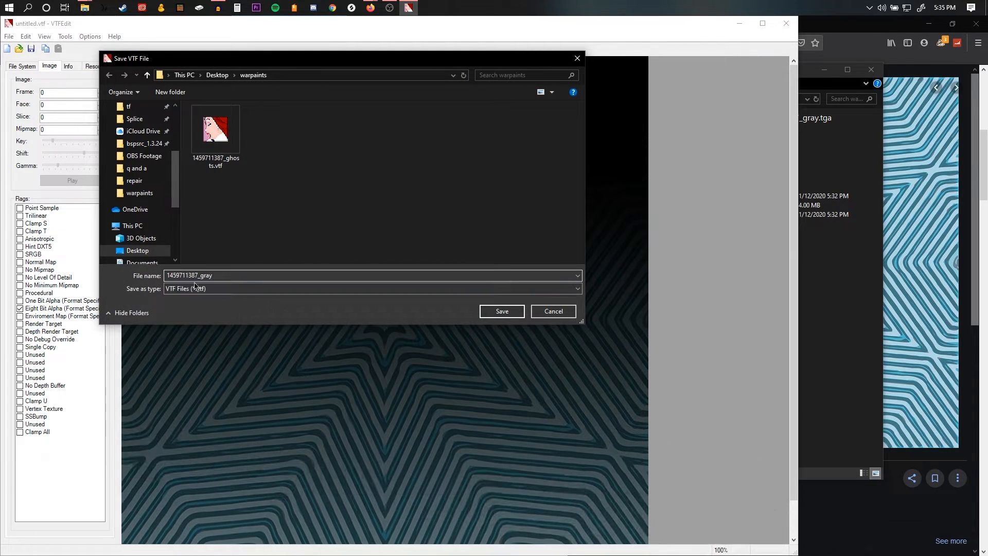
{"action": "left_click", "coordinate": [494, 312]}
{"action": "key", "text": "alt+Tab"}
{"action": "left_click", "coordinate": [597, 148]}
{"action": "double_click", "coordinate": [598, 148]}
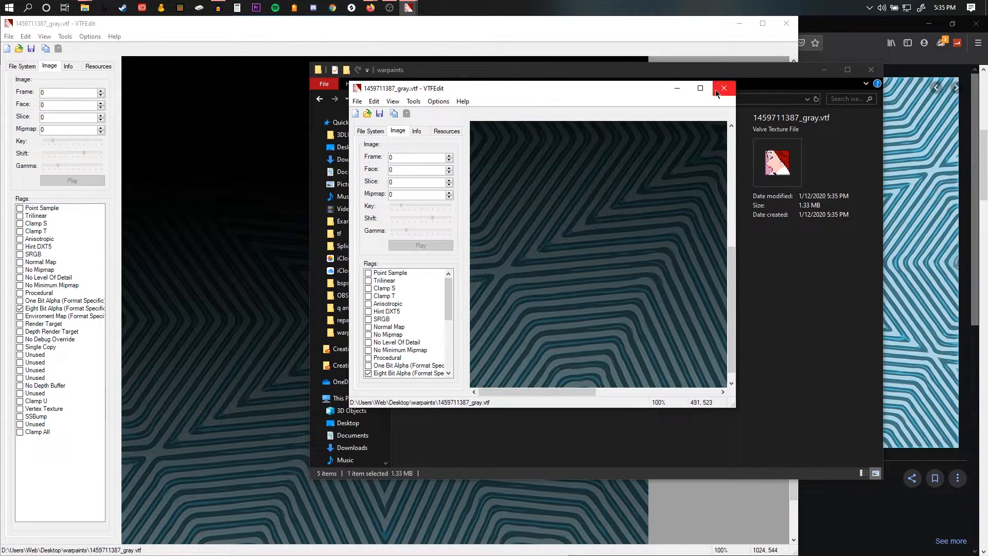
{"action": "left_click", "coordinate": [716, 92]}
{"action": "left_click", "coordinate": [670, 150]}
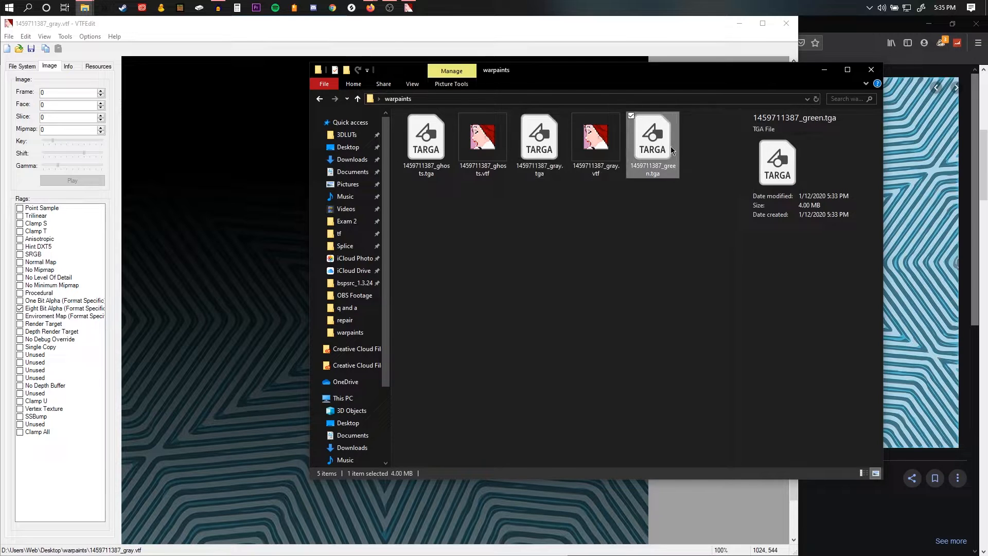
{"action": "left_click", "coordinate": [4, 32]}
{"action": "left_click", "coordinate": [4, 38]}
{"action": "left_click", "coordinate": [10, 36]}
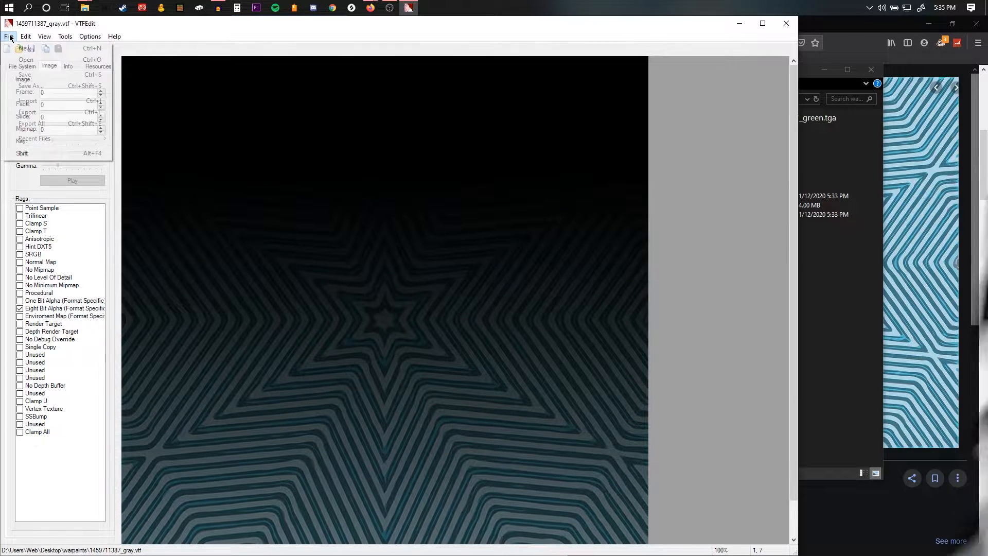
{"action": "left_click", "coordinate": [27, 102]}
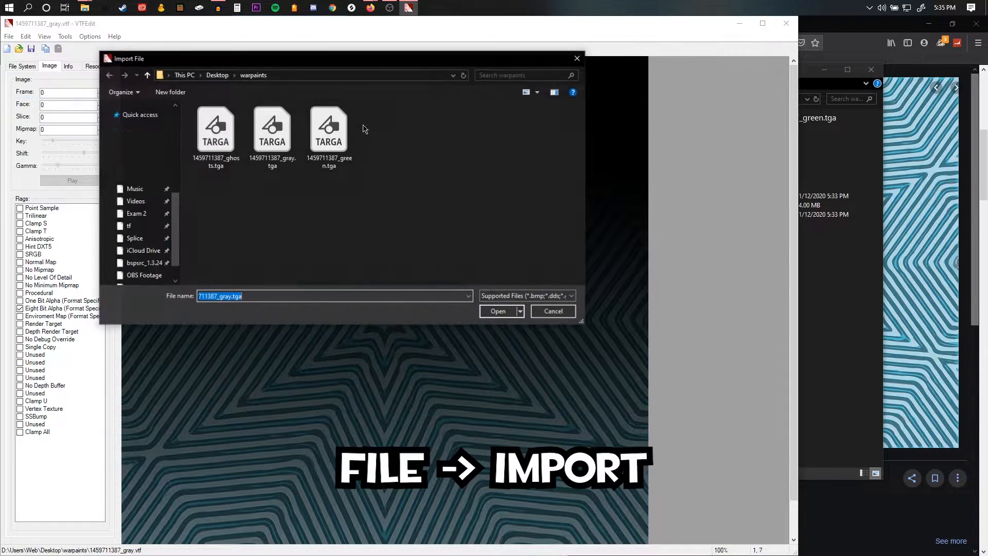
{"action": "double_click", "coordinate": [317, 147]}
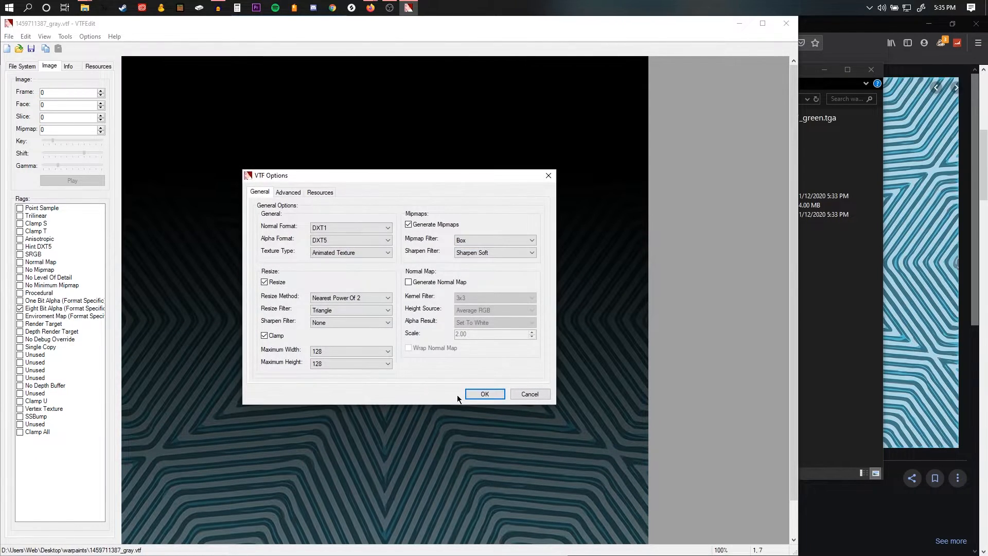
{"action": "left_click", "coordinate": [497, 396]}
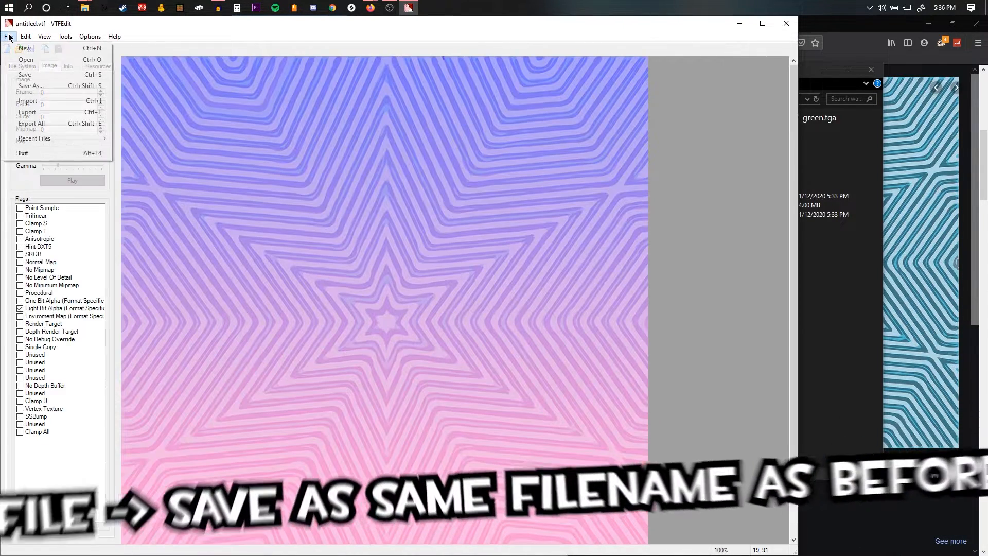
{"action": "left_click", "coordinate": [10, 36]}
{"action": "left_click", "coordinate": [36, 86]}
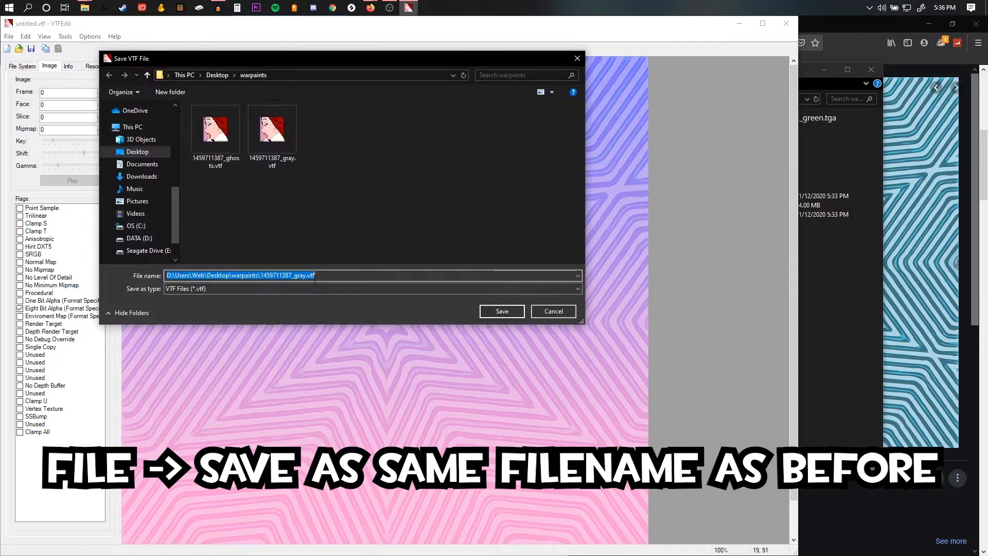
{"action": "key", "text": "ctrl+v"}
{"action": "key", "text": "Return"}
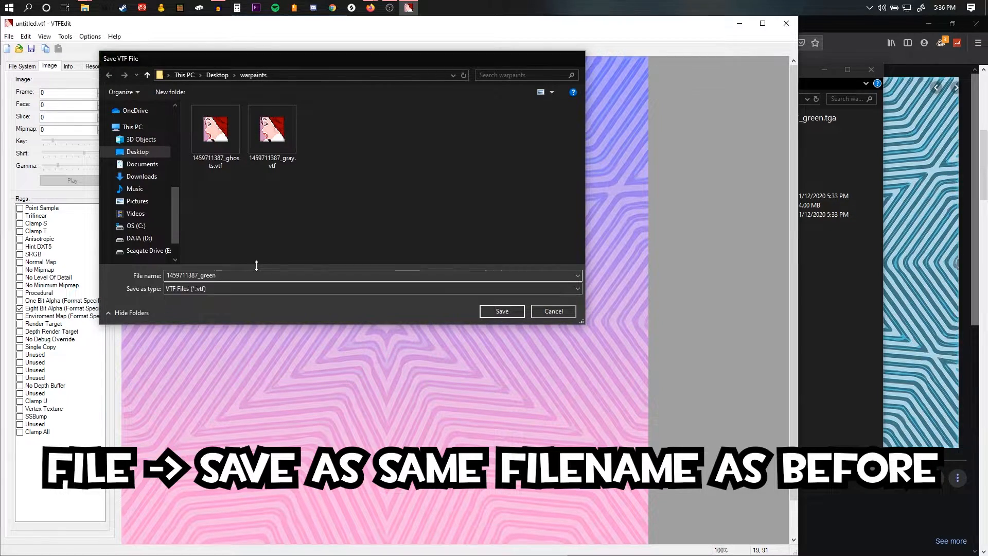
{"action": "left_click", "coordinate": [778, 24]}
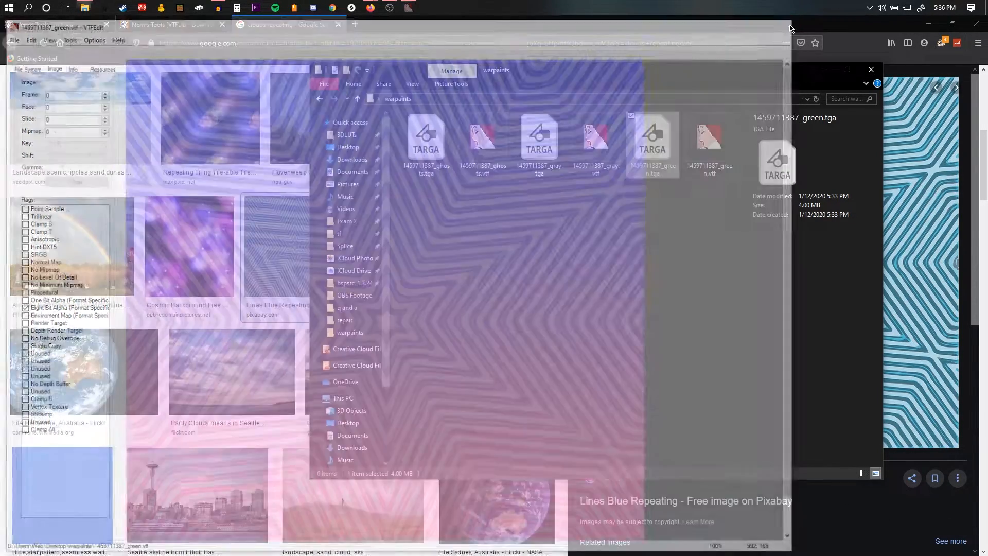
{"action": "left_click", "coordinate": [711, 146]}
{"action": "double_click", "coordinate": [712, 147]}
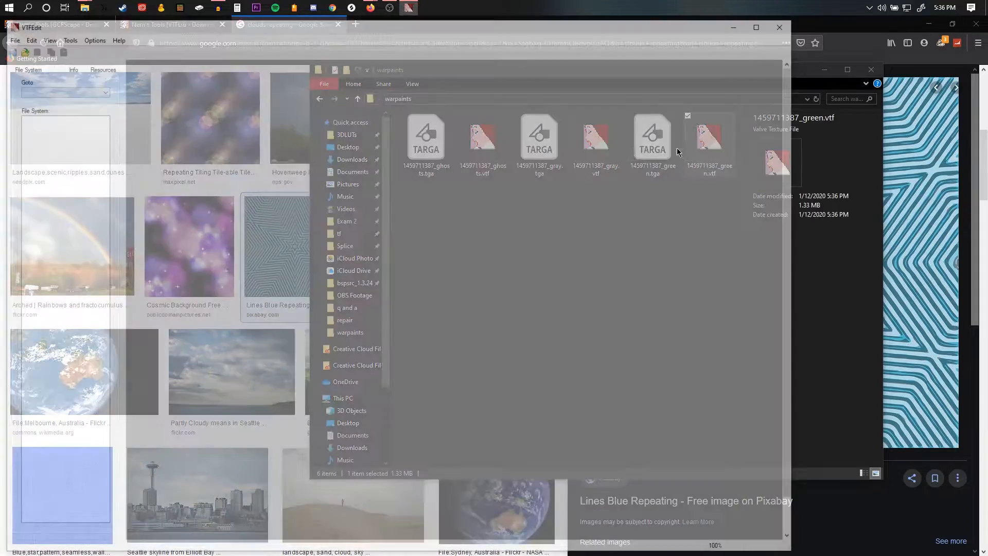
{"action": "left_click", "coordinate": [795, 30]}
- Delete the ghosts, gray and green .tga files from the warpaints folder
{"action": "left_click", "coordinate": [482, 141]}
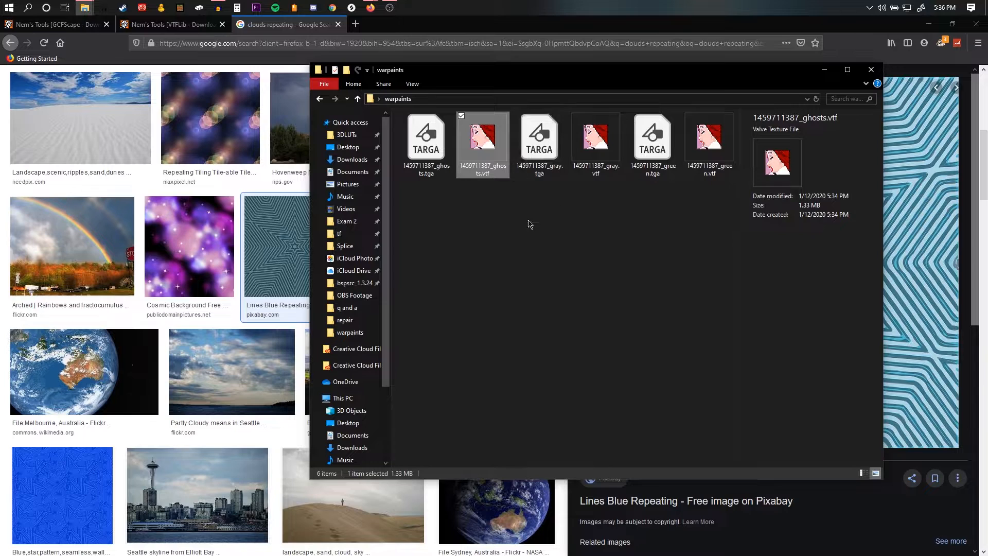
{"action": "left_click", "coordinate": [652, 144]}
{"action": "left_click", "coordinate": [535, 152], "text": "ctrl"}
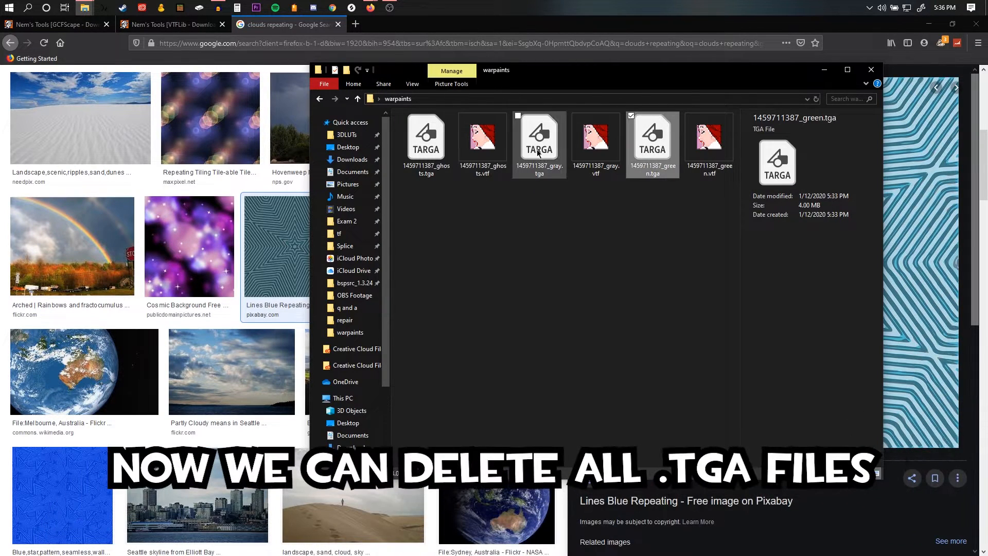
{"action": "left_click", "coordinate": [426, 143], "text": "ctrl"}
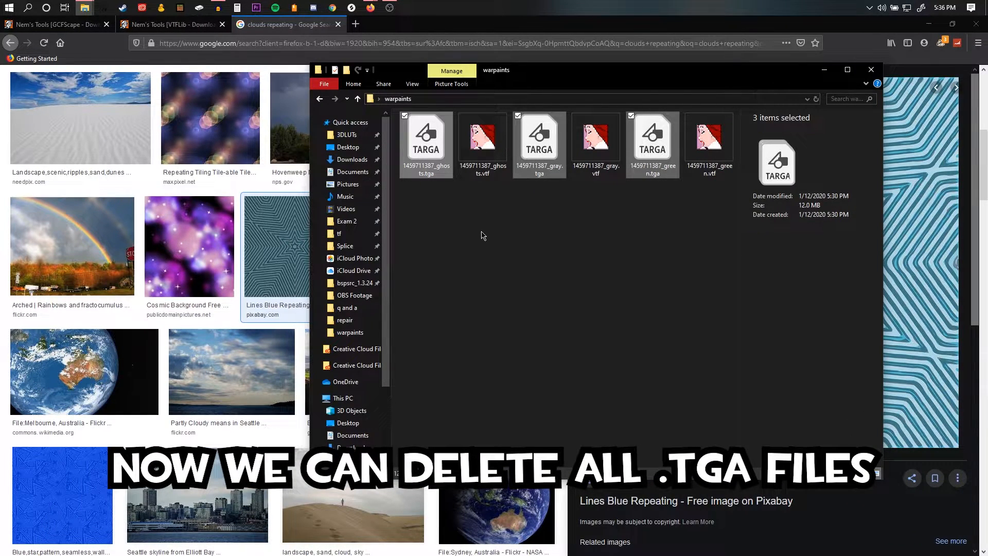
{"action": "key", "text": "Delete"}
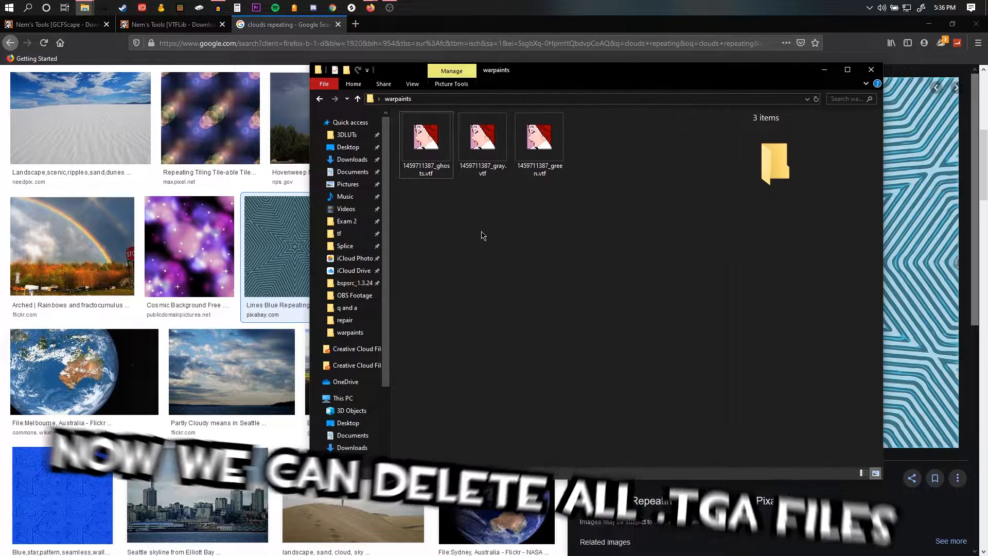
{"action": "left_click_drag", "start_coordinate": [606, 216], "coordinate": [442, 116]}
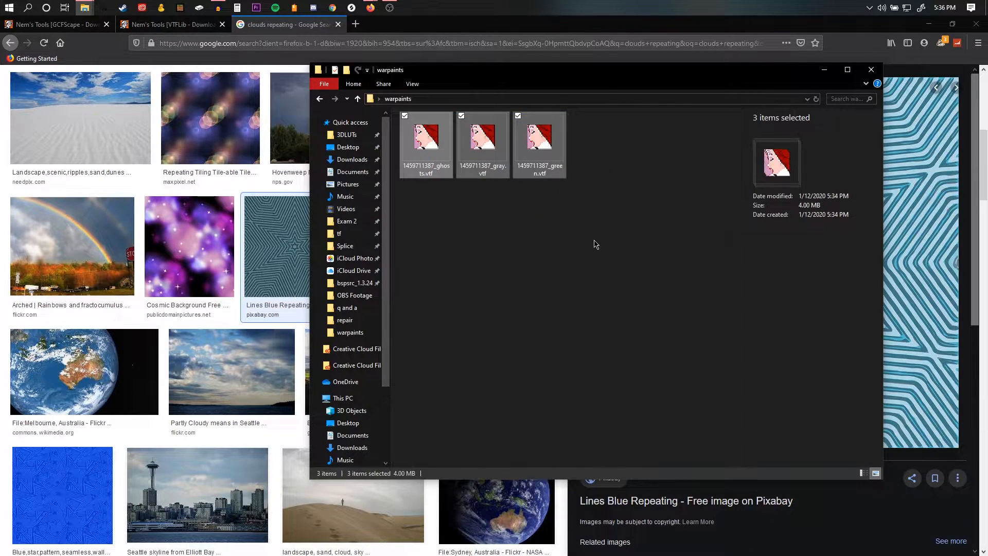
{"action": "left_click", "coordinate": [554, 254]}
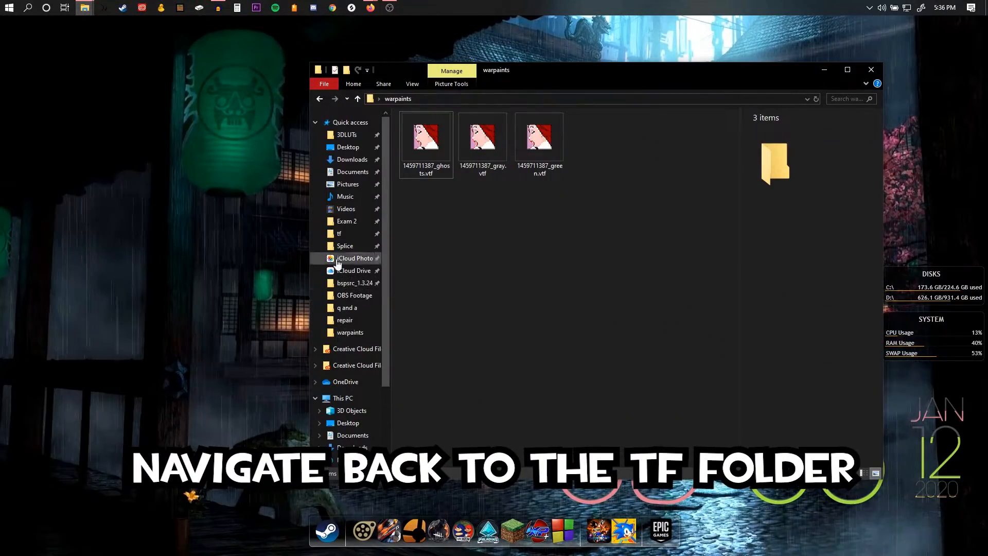
{"action": "left_click", "coordinate": [339, 234]}
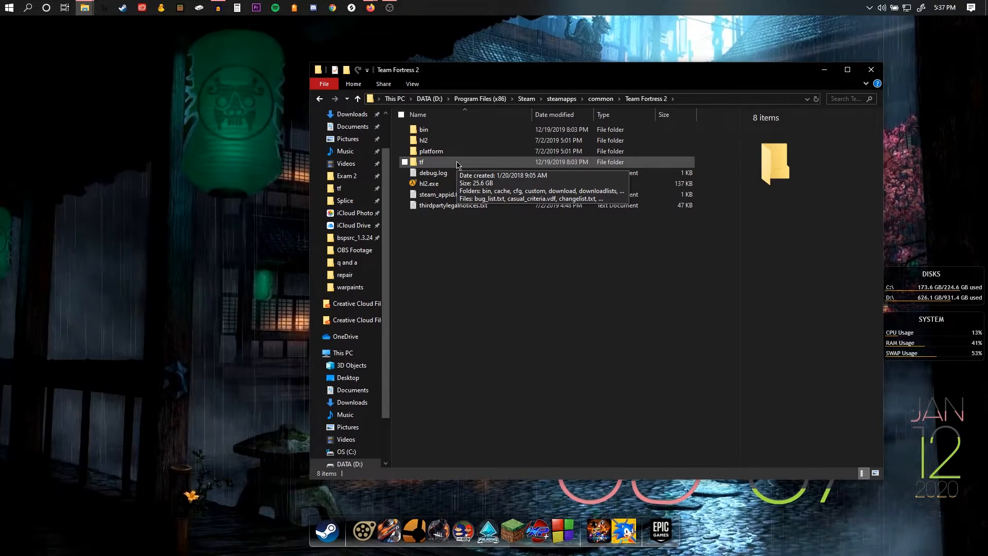
{"action": "right_click", "coordinate": [458, 162]}
{"action": "right_click", "coordinate": [432, 164]}
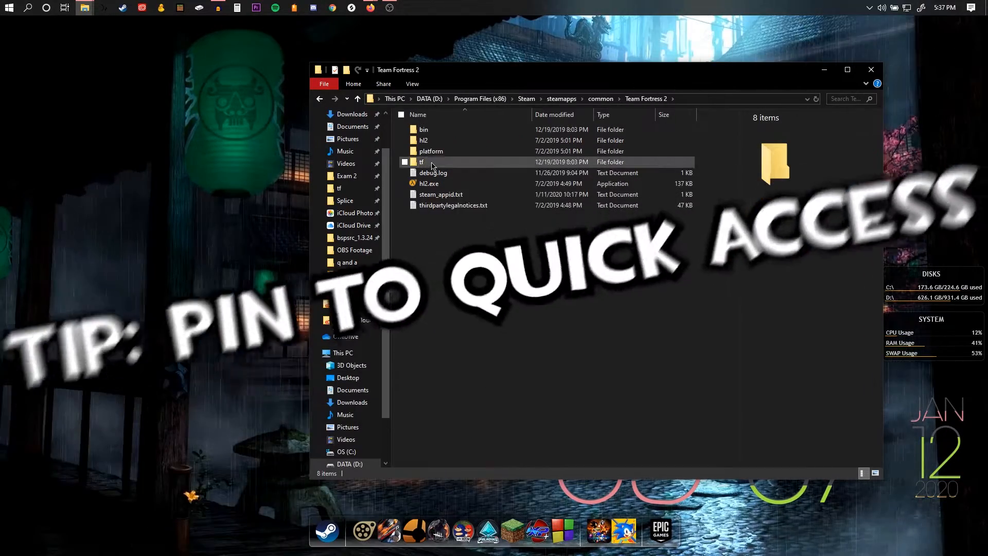
{"action": "right_click", "coordinate": [436, 164]}
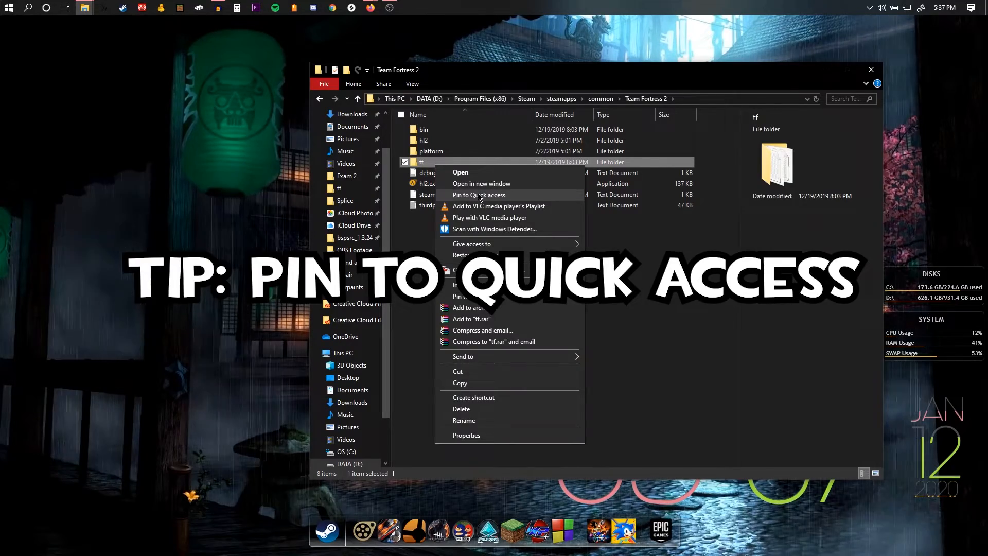
{"action": "left_click", "coordinate": [403, 238]}
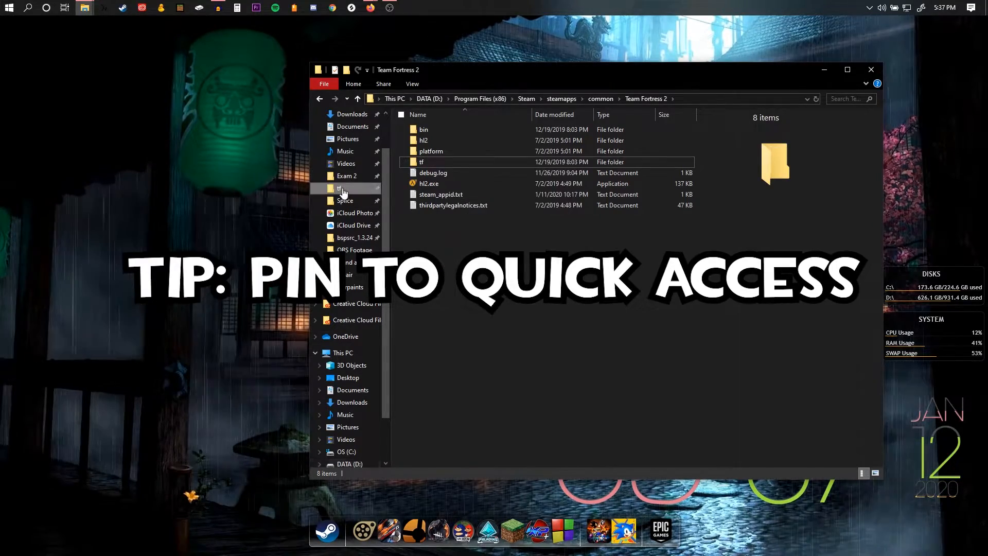
- Open Team Fortress 2's tf folder and locate the custom folder in it
{"action": "left_click", "coordinate": [343, 192]}
{"action": "scroll", "coordinate": [452, 376], "scroll_direction": "down", "scroll_amount": 5}
{"action": "scroll", "coordinate": [453, 284], "scroll_direction": "up", "scroll_amount": 7}
{"action": "scroll", "coordinate": [470, 246], "scroll_direction": "down", "scroll_amount": 12}
{"action": "scroll", "coordinate": [470, 242], "scroll_direction": "up", "scroll_amount": 10}
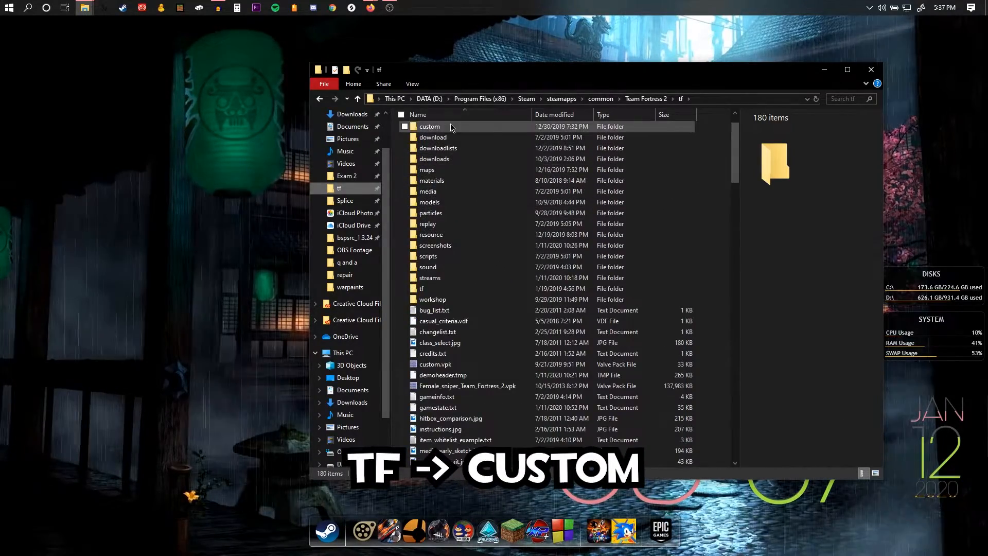
{"action": "scroll", "coordinate": [446, 131], "scroll_direction": "up", "scroll_amount": 1}
- Try to create a new folder named custom inside the tf folder
{"action": "right_click", "coordinate": [721, 155]}
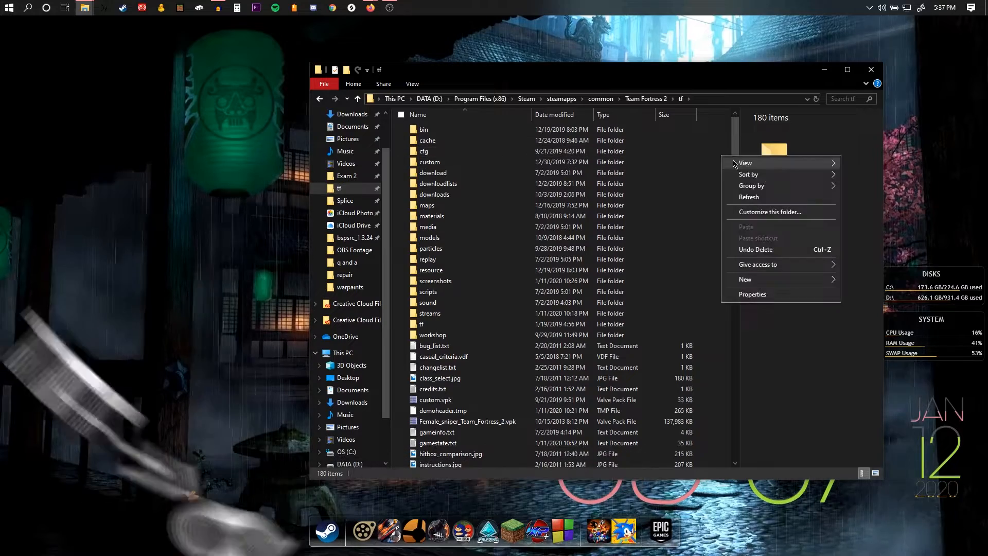
{"action": "mouse_move", "coordinate": [813, 279]}
{"action": "left_click", "coordinate": [855, 281]}
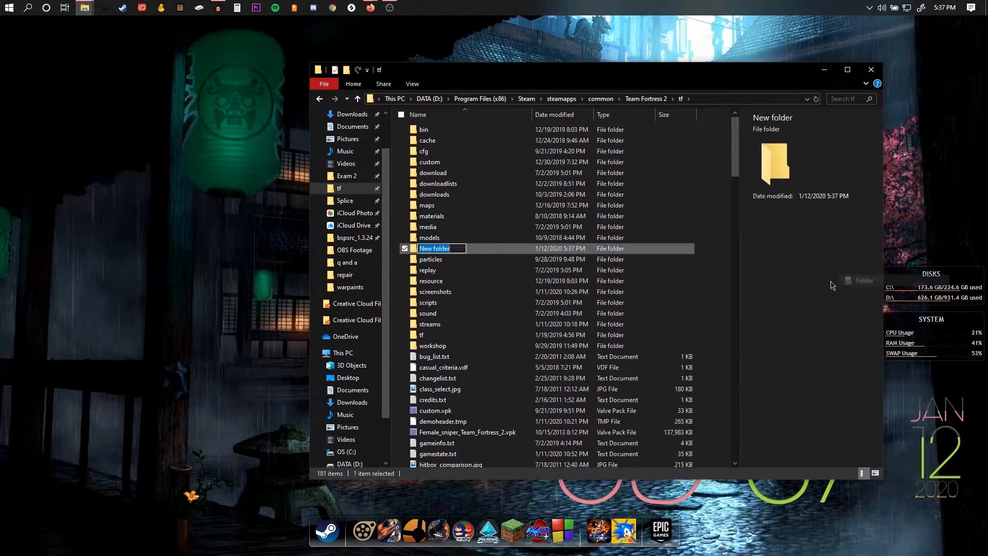
{"action": "type", "text": "custom"}
{"action": "key", "text": "Return"}
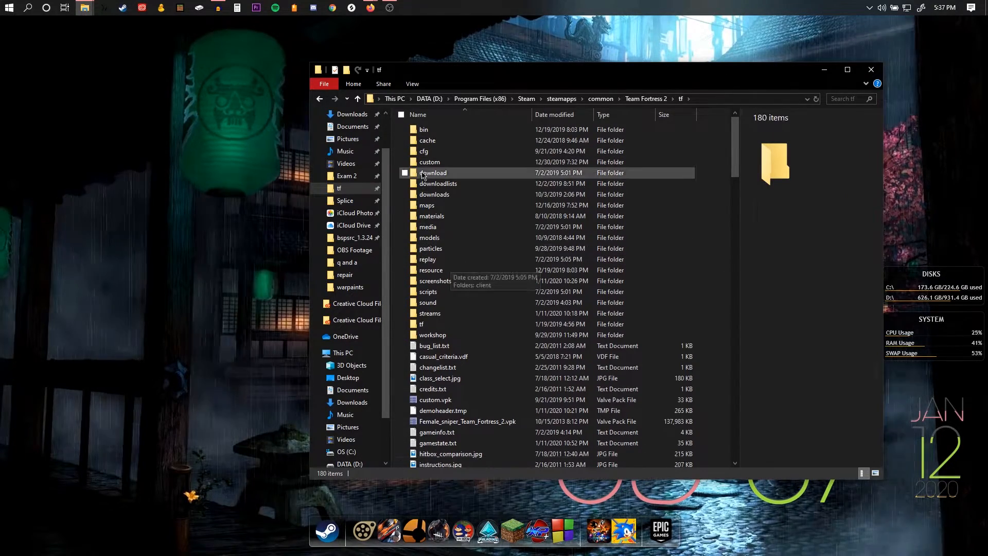
- Open the custom folder, switch to GCFScape, load the recent file tf2_textures_dir.vpk and move its window clear of the folder listing
{"action": "key", "text": "Return"}
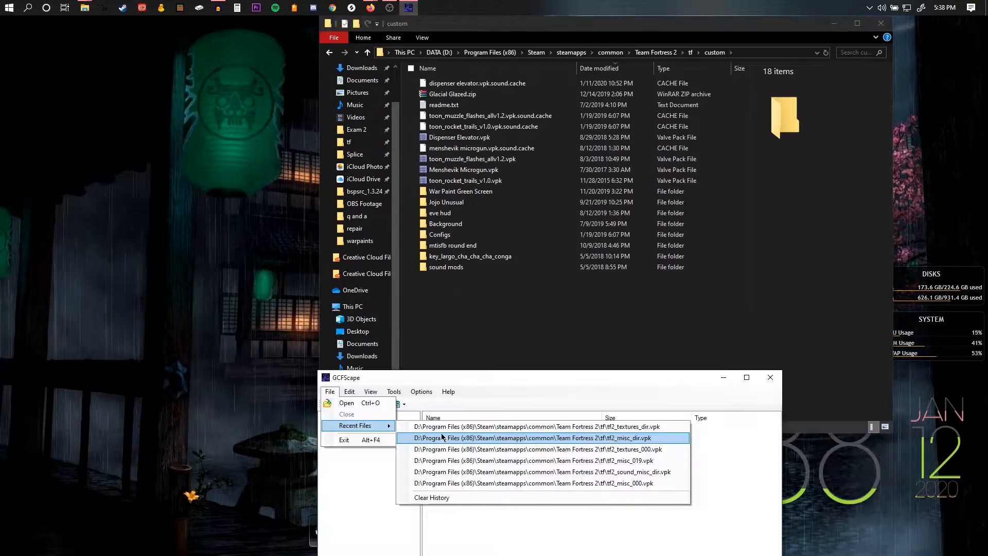
{"action": "left_click", "coordinate": [465, 439]}
{"action": "left_click_drag", "start_coordinate": [466, 379], "coordinate": [212, 195]}
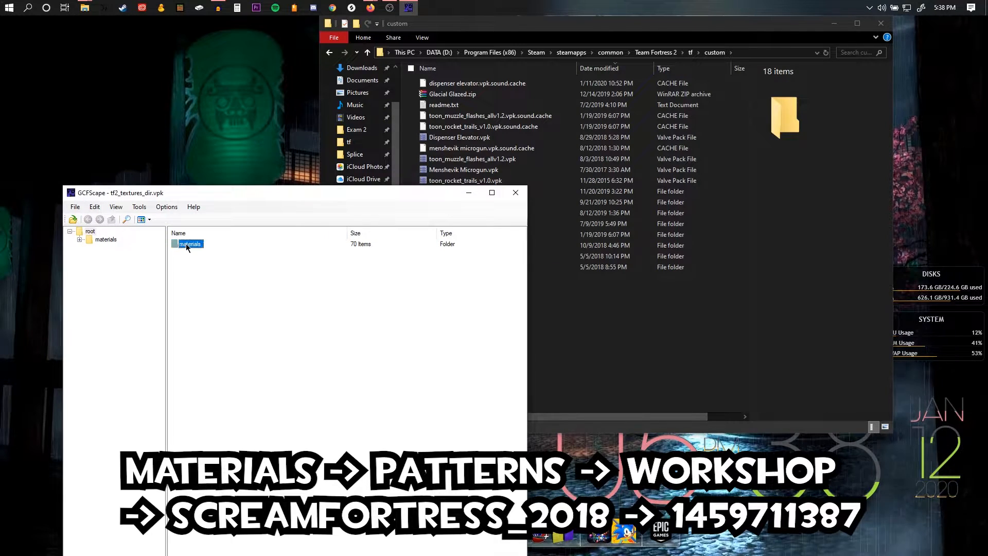
- Trace the path materials > patterns > workshop > screamfortress_2018 inside tf2_textures_dir.vpk and return to the archive root
{"action": "double_click", "coordinate": [188, 244]}
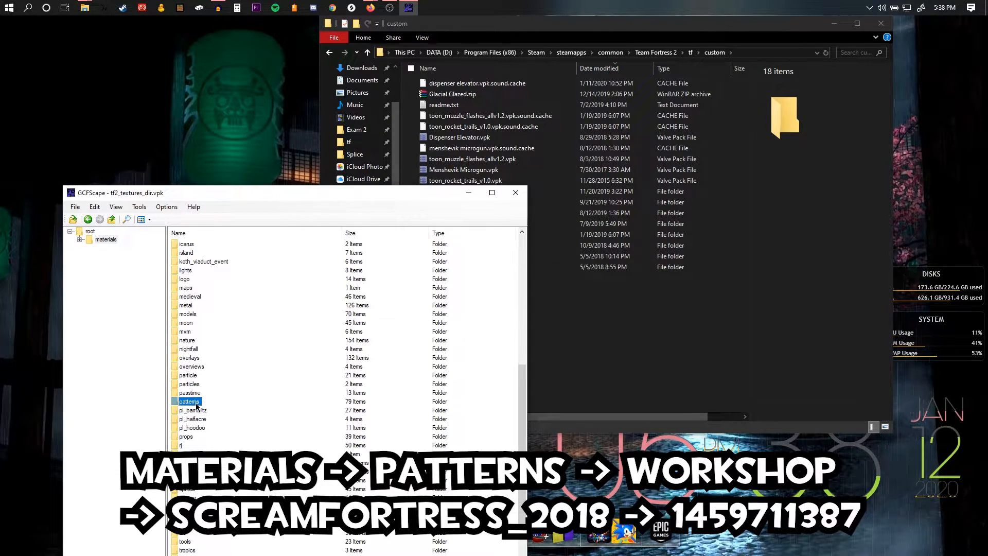
{"action": "double_click", "coordinate": [189, 401]}
{"action": "double_click", "coordinate": [224, 360]}
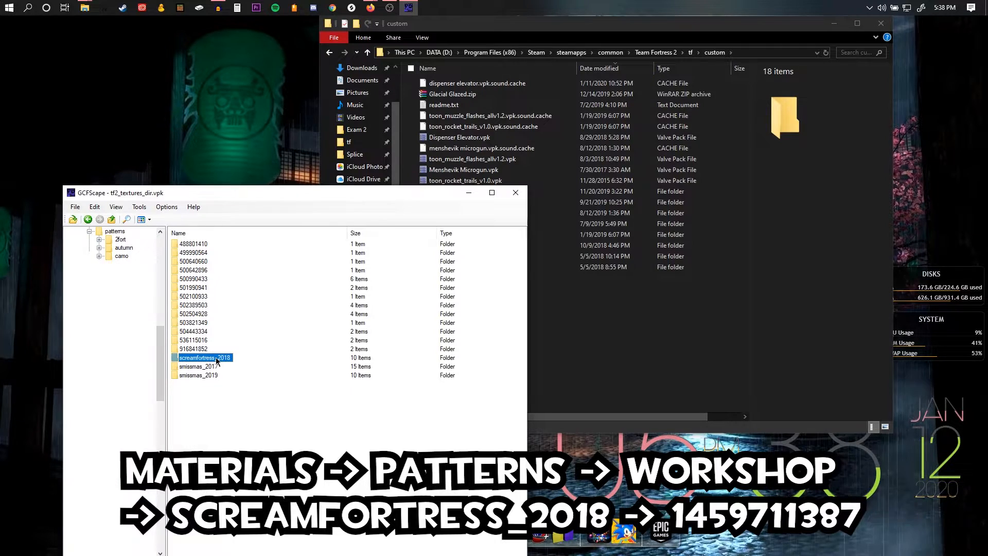
{"action": "left_click", "coordinate": [88, 220]}
{"action": "left_click", "coordinate": [88, 220]}
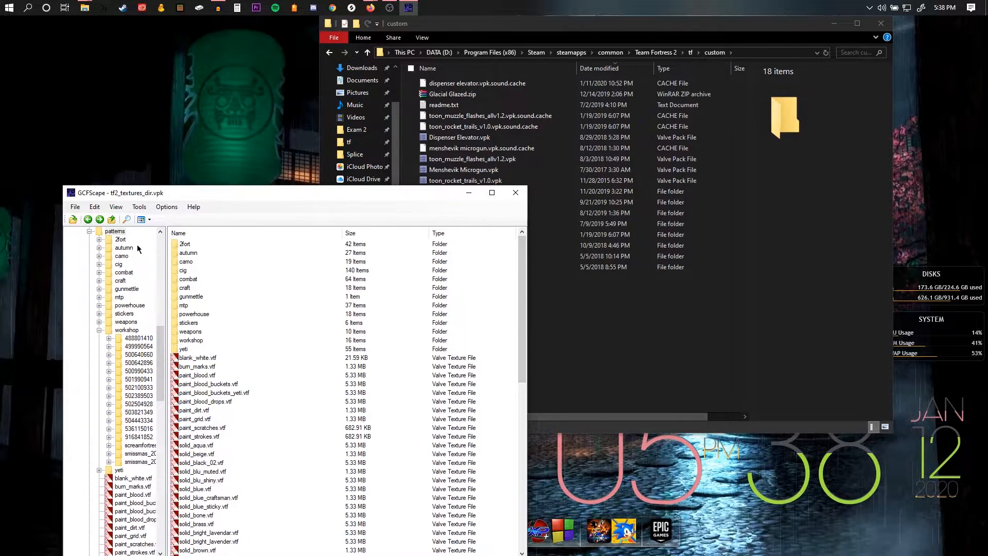
{"action": "left_click", "coordinate": [88, 219]}
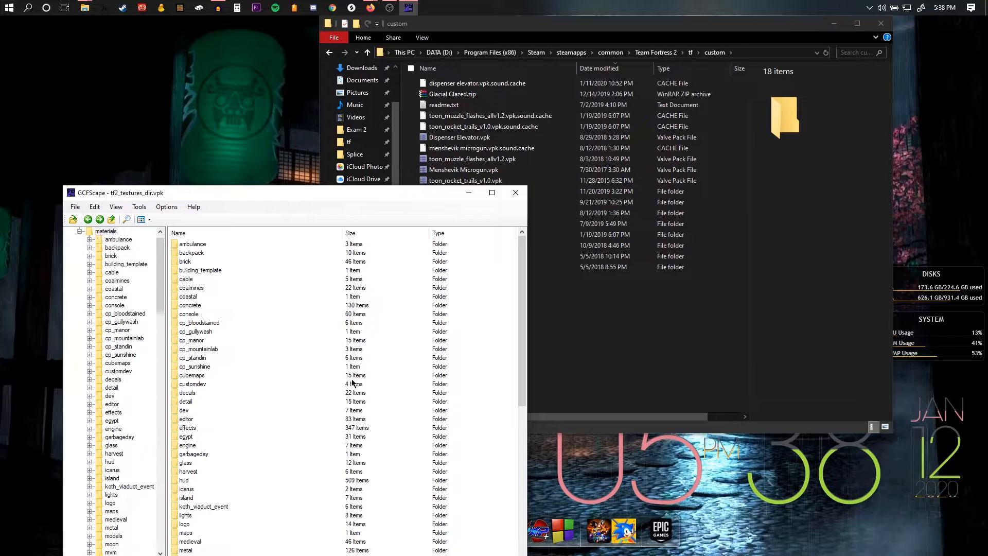
{"action": "left_click", "coordinate": [88, 220]}
- Create a new folder named Skybound inside tf's custom folder and open it
{"action": "left_click", "coordinate": [624, 319]}
{"action": "right_click", "coordinate": [465, 342]}
{"action": "mouse_move", "coordinate": [502, 470]}
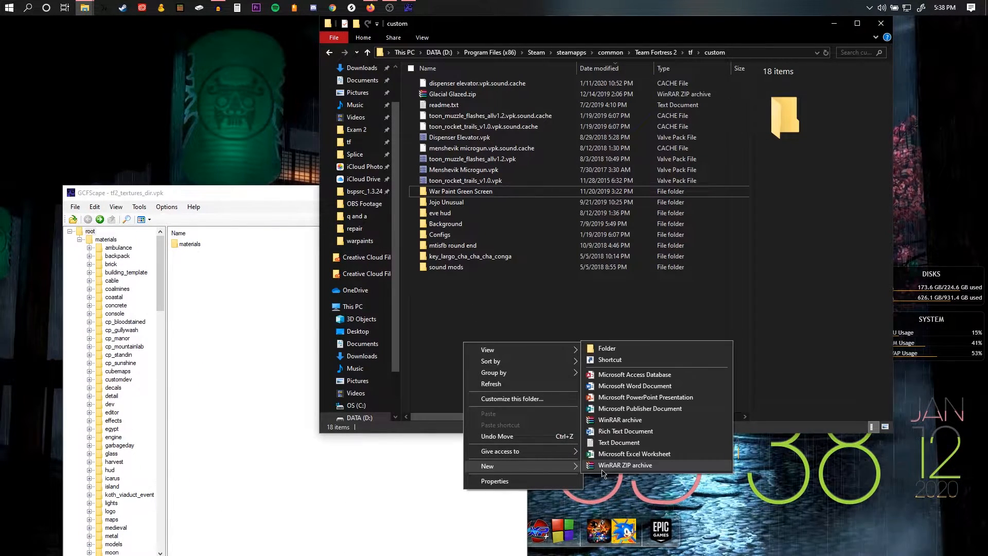
{"action": "left_click", "coordinate": [607, 346]}
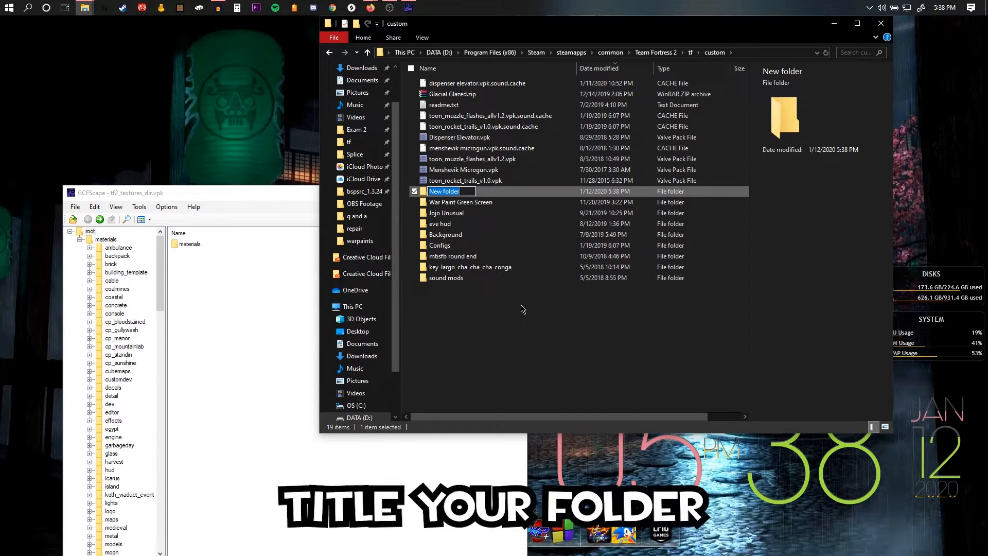
{"action": "type", "text": "Skybound"}
{"action": "key", "text": "Return"}
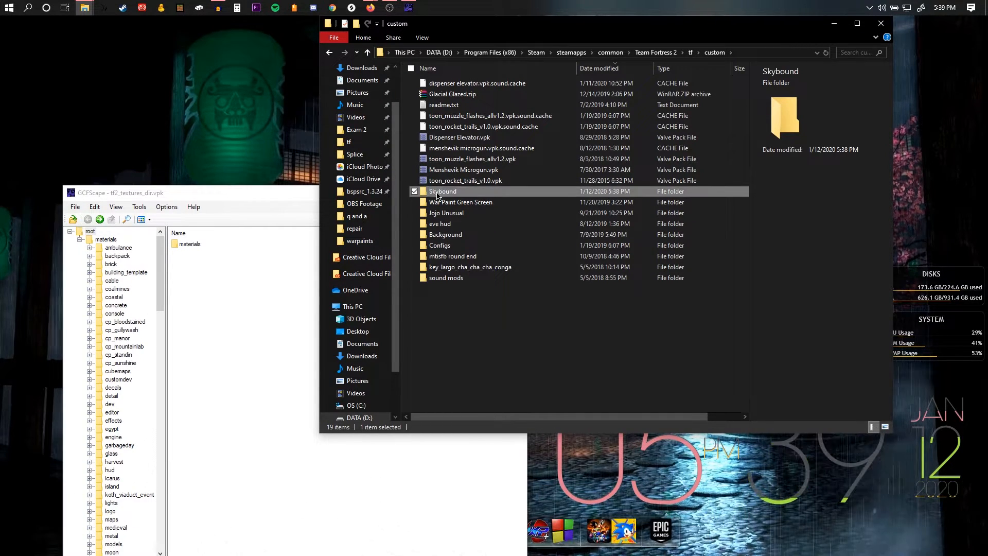
{"action": "key", "text": "Return"}
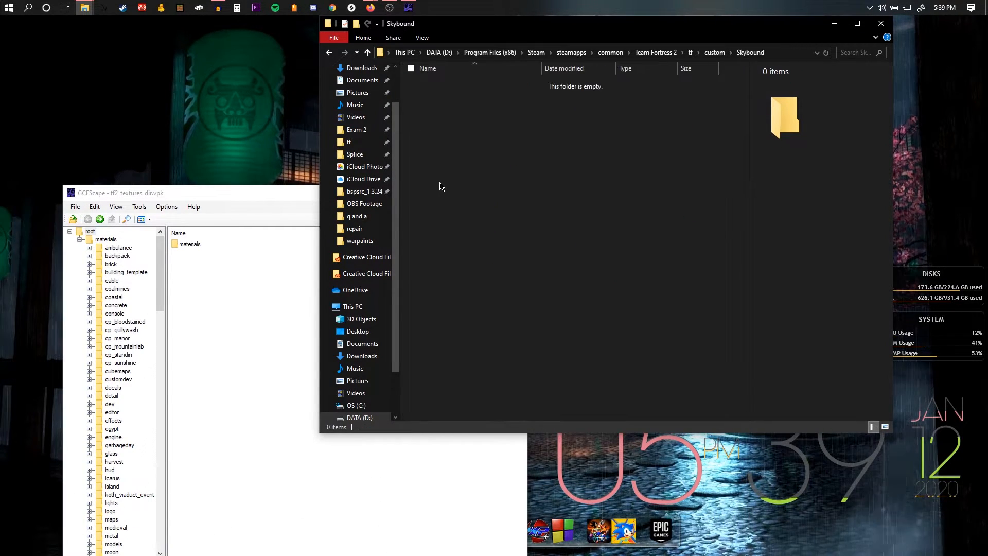
- Create a materials folder inside Skybound and find the patterns folder under materials in the GCFScape archive
{"action": "left_click", "coordinate": [356, 24]}
{"action": "type", "text": "materials"}
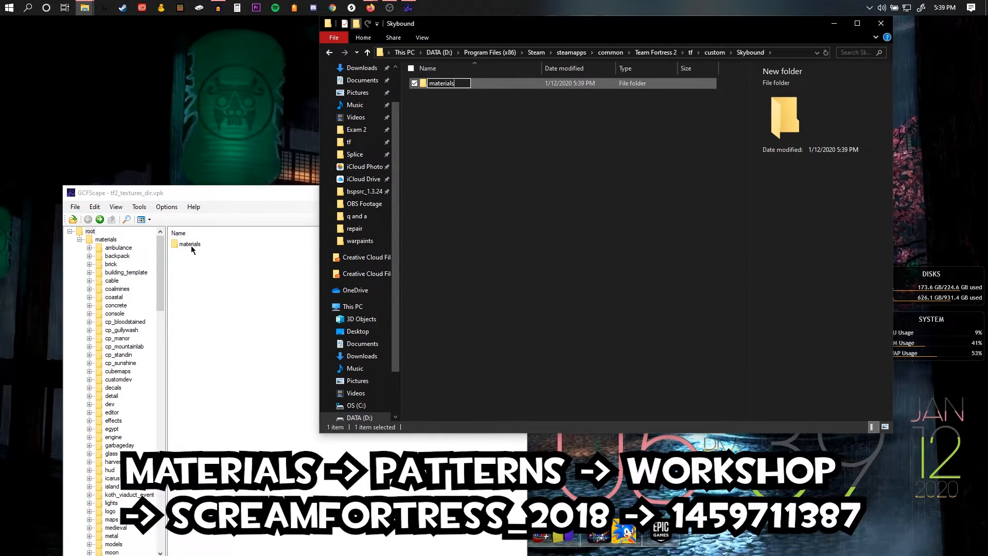
{"action": "key", "text": "Return"}
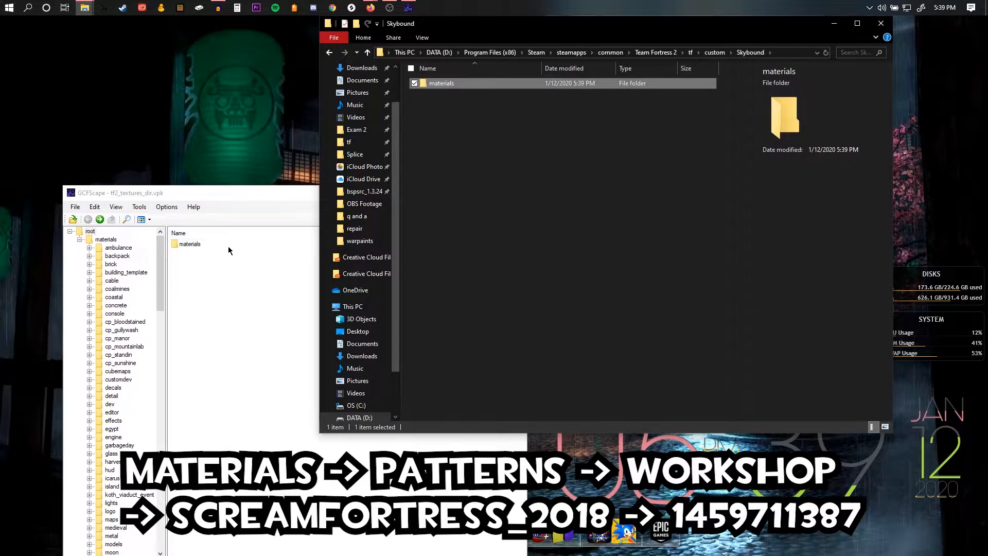
{"action": "double_click", "coordinate": [190, 244]}
{"action": "scroll", "coordinate": [278, 401], "scroll_direction": "down", "scroll_amount": 9}
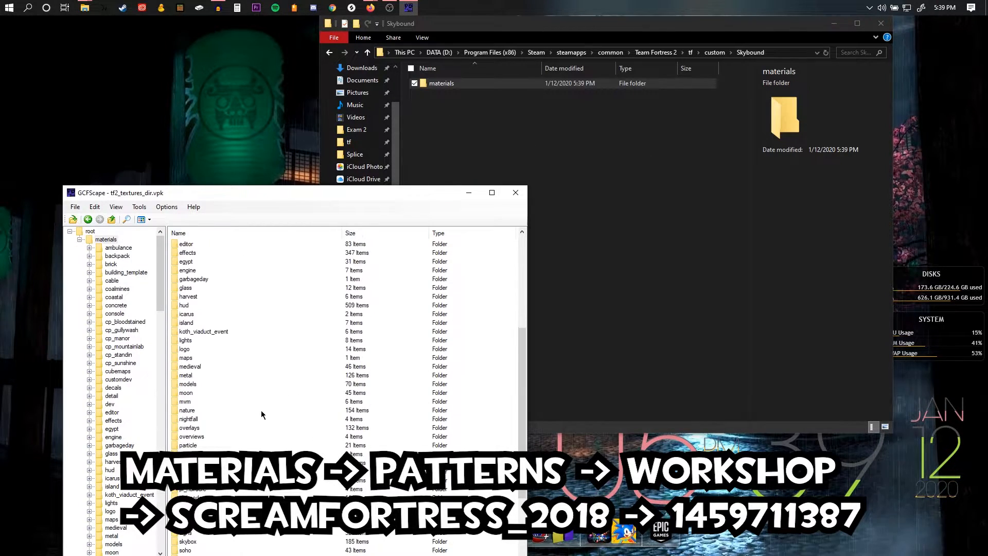
{"action": "left_click", "coordinate": [555, 286]}
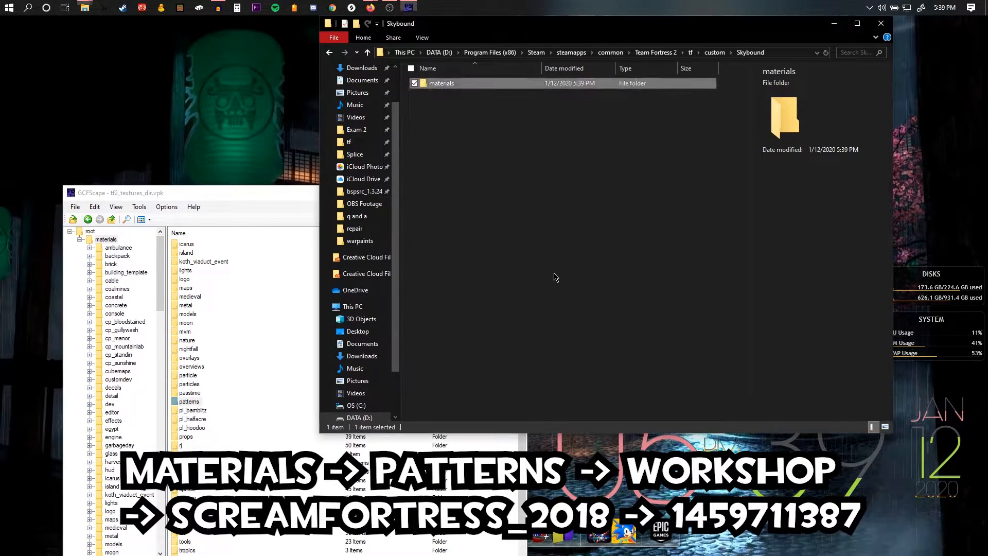
- Create a patterns folder inside Skybound's materials folder and open it
{"action": "left_click", "coordinate": [452, 87]}
{"action": "double_click", "coordinate": [451, 85]}
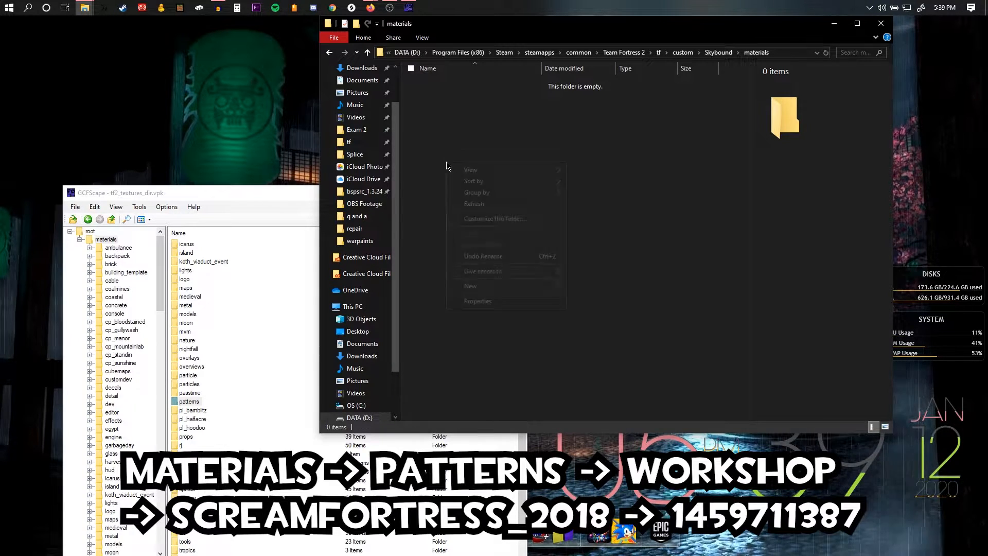
{"action": "mouse_move", "coordinate": [494, 286]}
{"action": "left_click", "coordinate": [587, 284]}
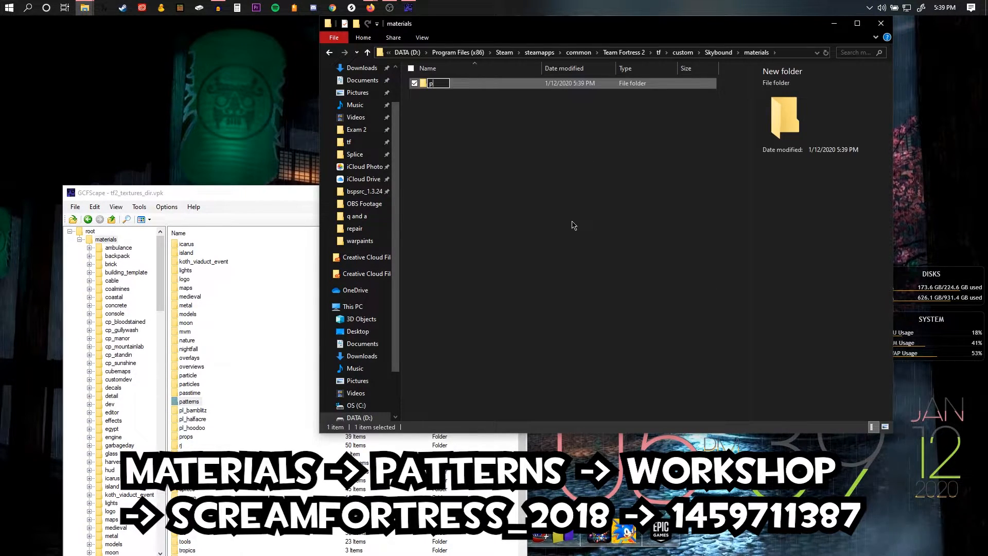
{"action": "type", "text": "patterns"}
{"action": "key", "text": "Return"}
{"action": "key", "text": "Return"}
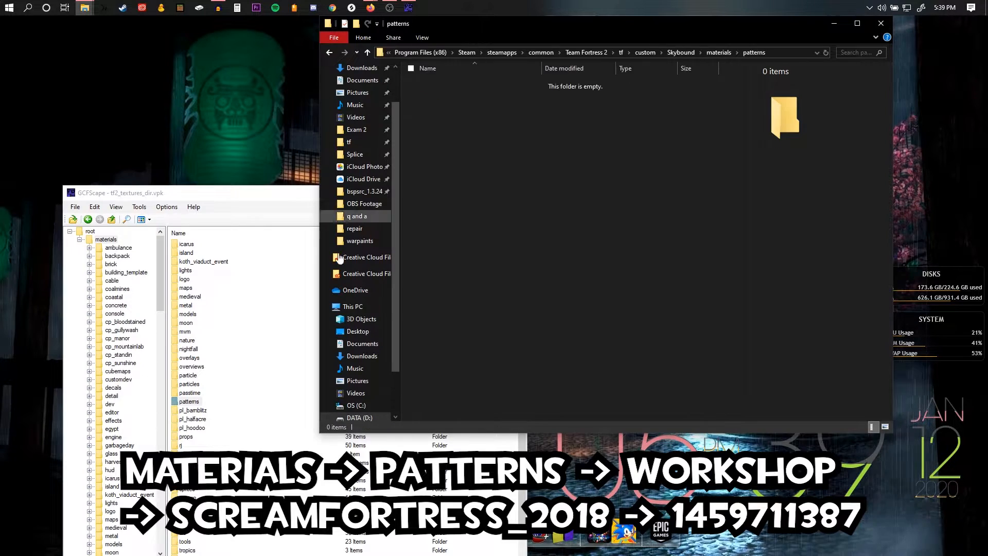
- Open patterns in the archive and create a matching workshop folder inside Skybound's patterns folder
{"action": "double_click", "coordinate": [189, 401]}
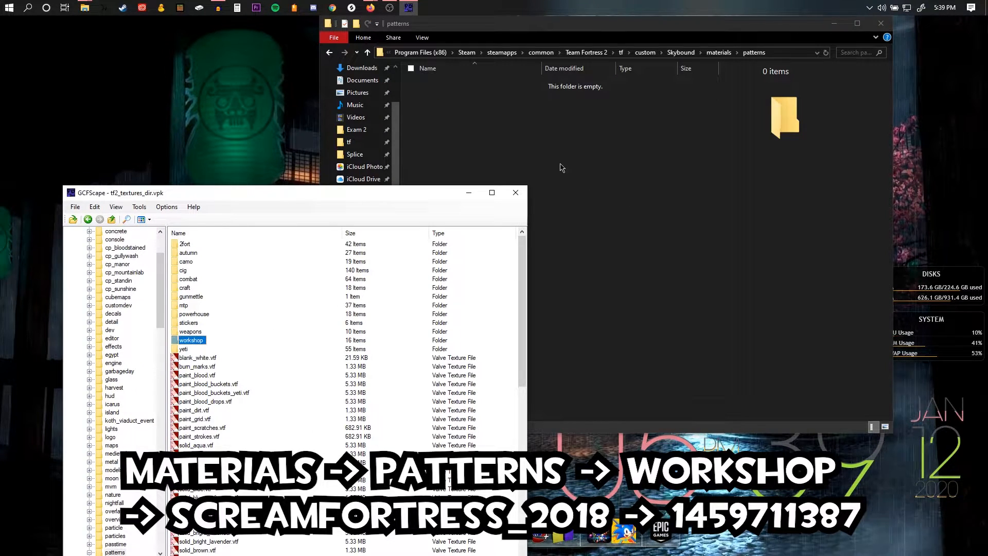
{"action": "left_click", "coordinate": [573, 175]}
{"action": "right_click", "coordinate": [547, 150]}
{"action": "mouse_move", "coordinate": [581, 278]}
{"action": "left_click", "coordinate": [676, 278]}
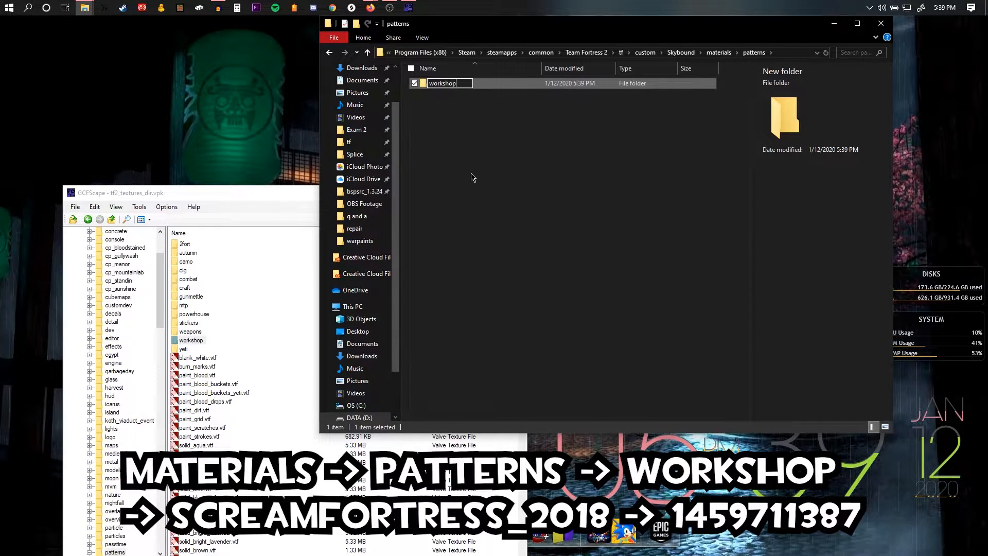
{"action": "key", "text": "Return"}
- Open workshop in both windows and create a screamfortress_2018 folder inside Skybound's workshop folder
{"action": "double_click", "coordinate": [184, 344]}
{"action": "double_click", "coordinate": [442, 83]}
{"action": "right_click", "coordinate": [470, 174]}
{"action": "mouse_move", "coordinate": [504, 299]}
{"action": "left_click", "coordinate": [602, 299]}
{"action": "type", "text": "screamfor"}
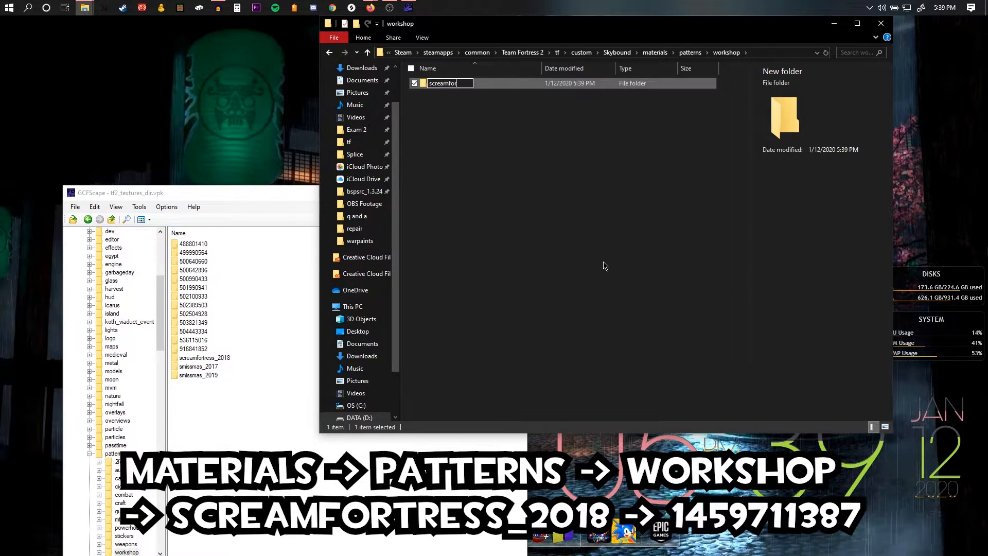
{"action": "type", "text": "tress_2018"}
{"action": "key", "text": "Return"}
{"action": "double_click", "coordinate": [198, 357]}
{"action": "double_click", "coordinate": [453, 83]}
{"action": "right_click", "coordinate": [480, 154]}
{"action": "mouse_move", "coordinate": [514, 332]}
{"action": "left_click", "coordinate": [628, 335]}
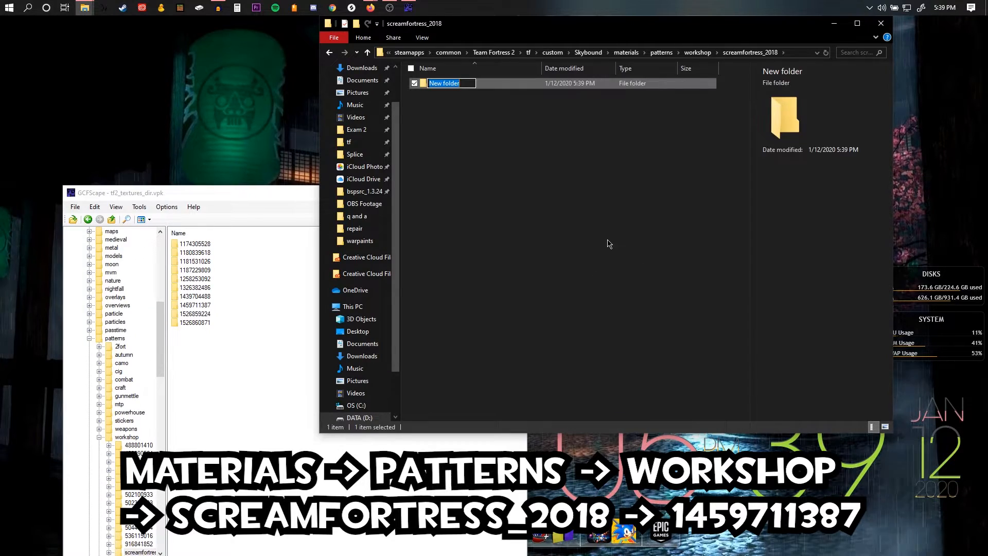
{"action": "type", "text": "1459711387"}
{"action": "key", "text": "Return"}
{"action": "double_click", "coordinate": [453, 82]}
{"action": "double_click", "coordinate": [195, 304]}
{"action": "left_click", "coordinate": [632, 223]}
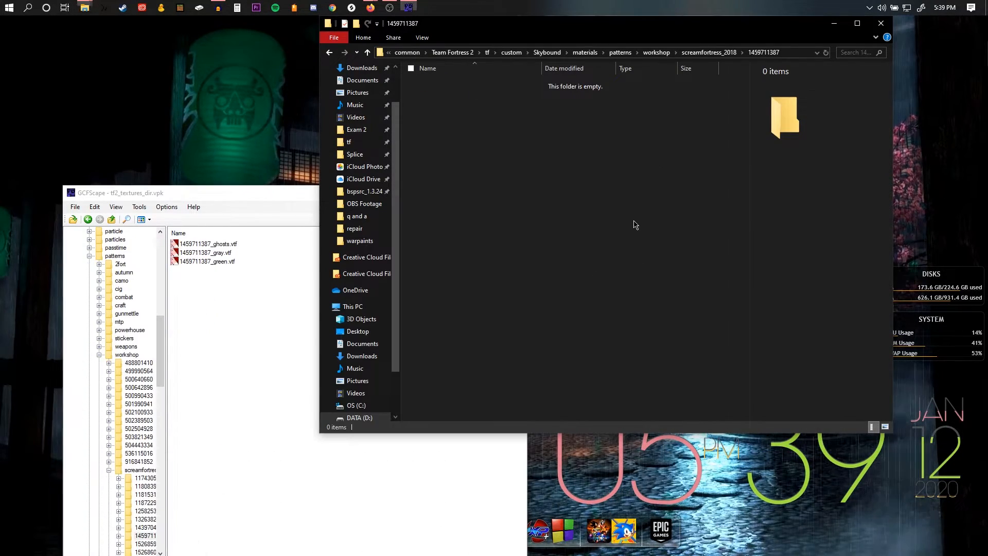
- Bring up the second File Explorer window and browse to the warpaints folder on the Desktop
{"action": "left_click", "coordinate": [84, 8]}
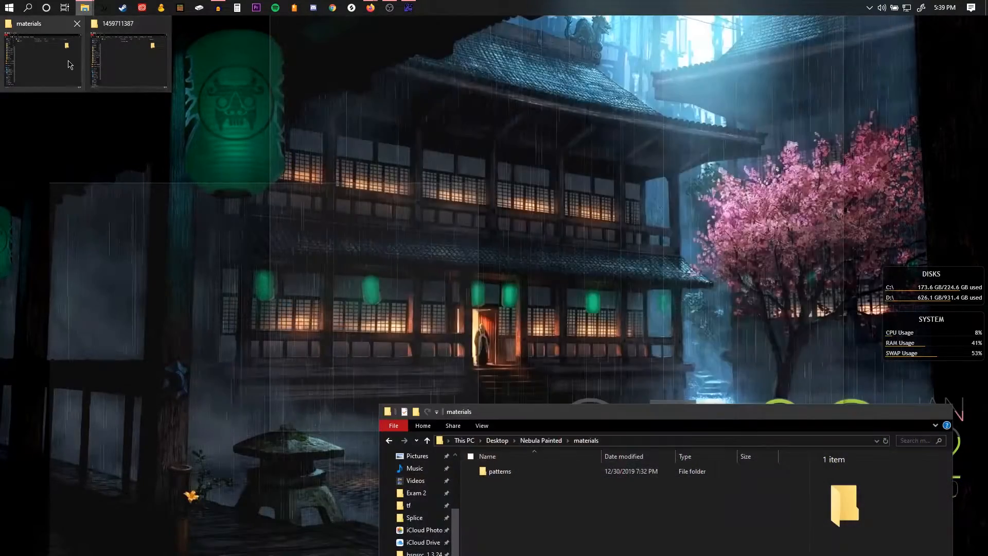
{"action": "left_click", "coordinate": [71, 65]}
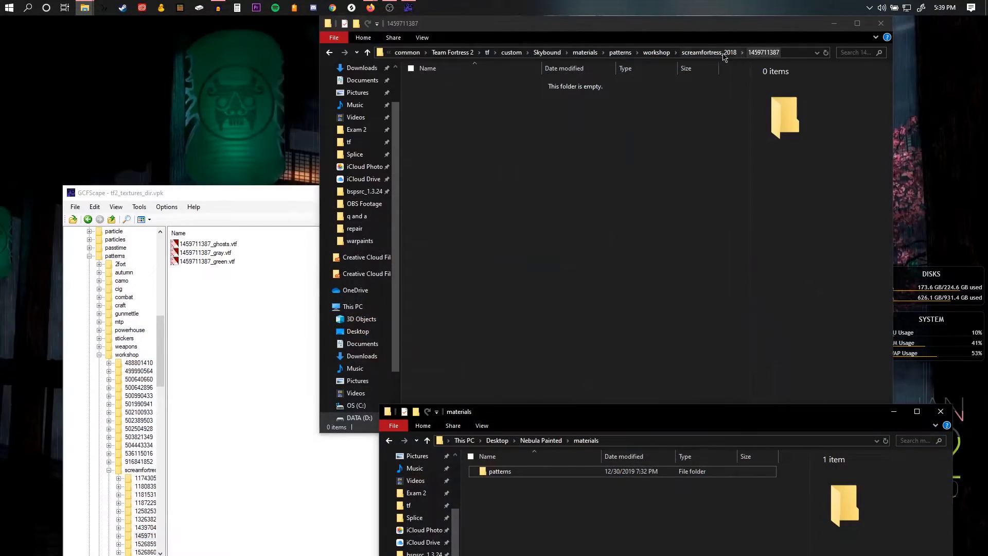
{"action": "scroll", "coordinate": [354, 154], "scroll_direction": "up", "scroll_amount": 2}
{"action": "left_click", "coordinate": [354, 114]}
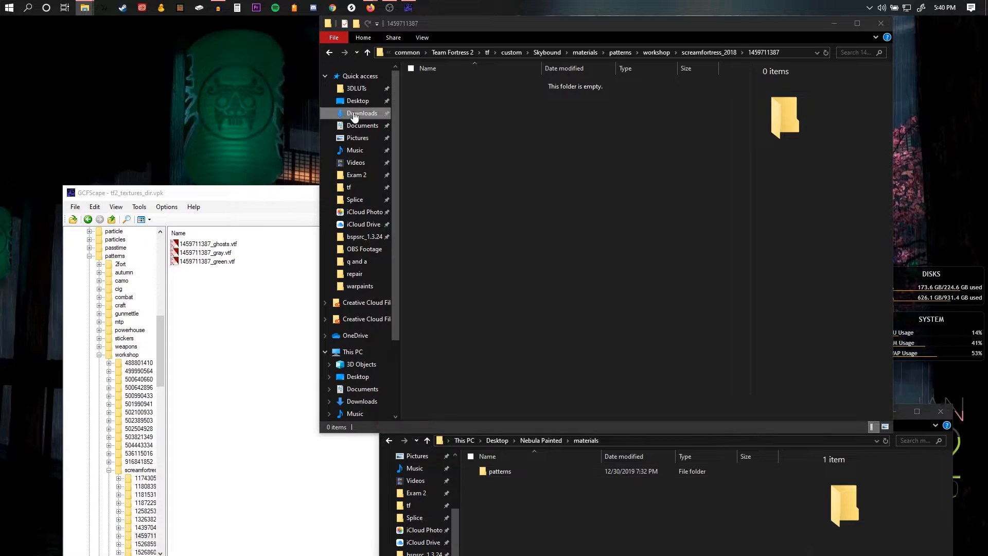
{"action": "left_click", "coordinate": [356, 101]}
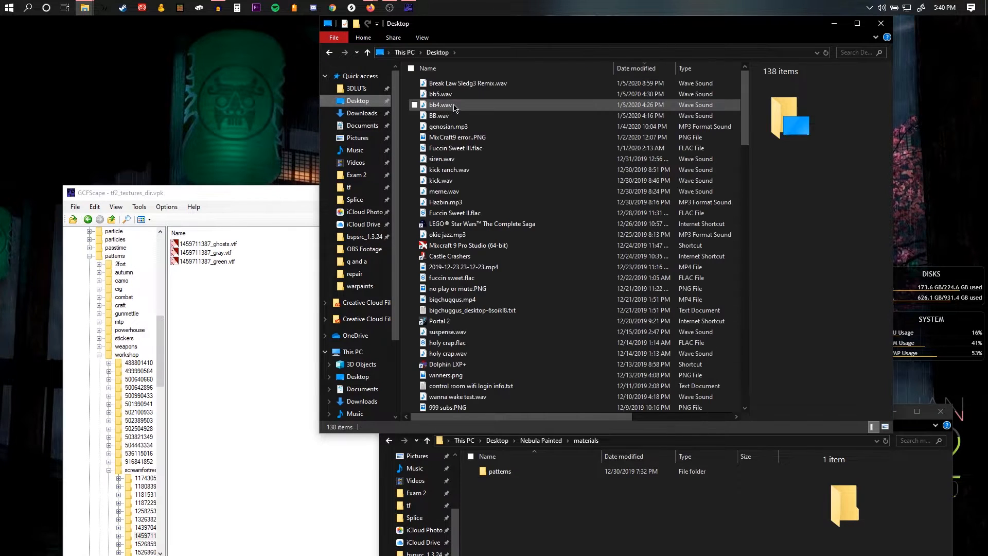
{"action": "left_click", "coordinate": [501, 213]}
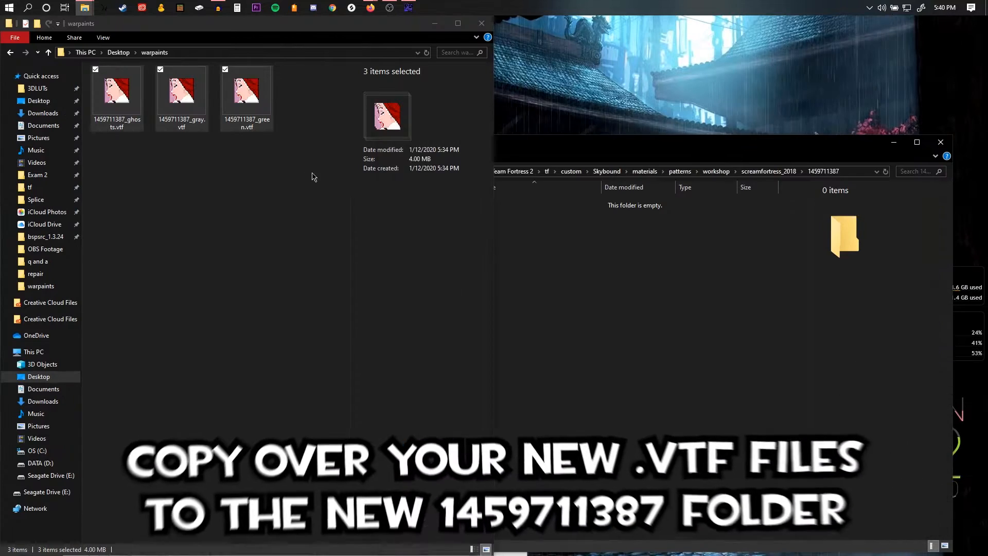
{"action": "left_click", "coordinate": [129, 98]}
{"action": "left_click_drag", "start_coordinate": [507, 149], "coordinate": [987, 213]}
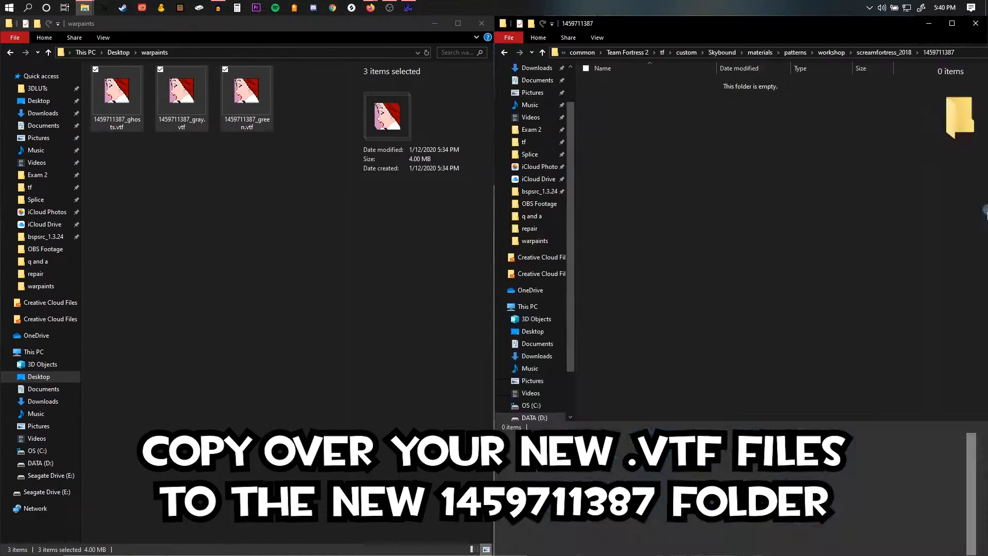
{"action": "left_click_drag", "start_coordinate": [121, 99], "coordinate": [710, 149]}
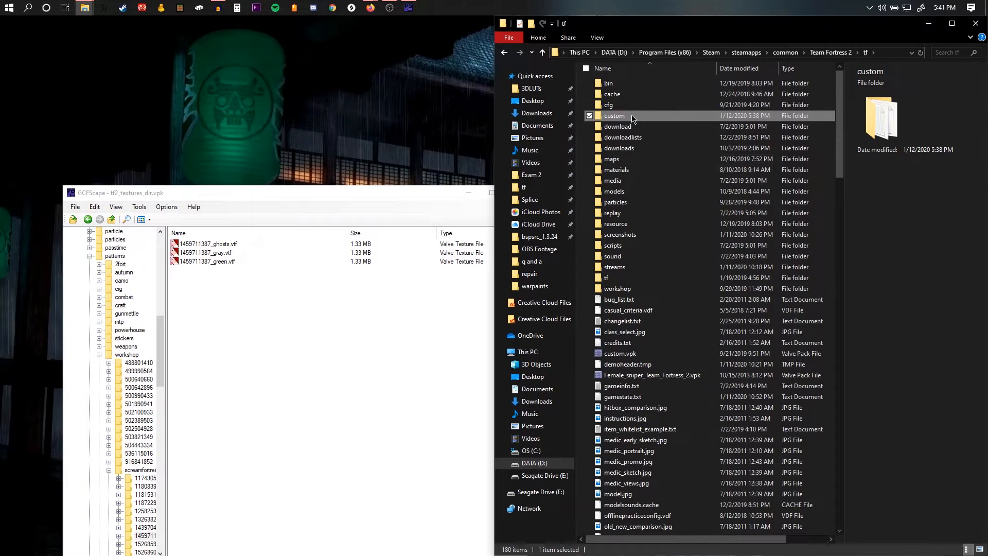
{"action": "double_click", "coordinate": [633, 118]}
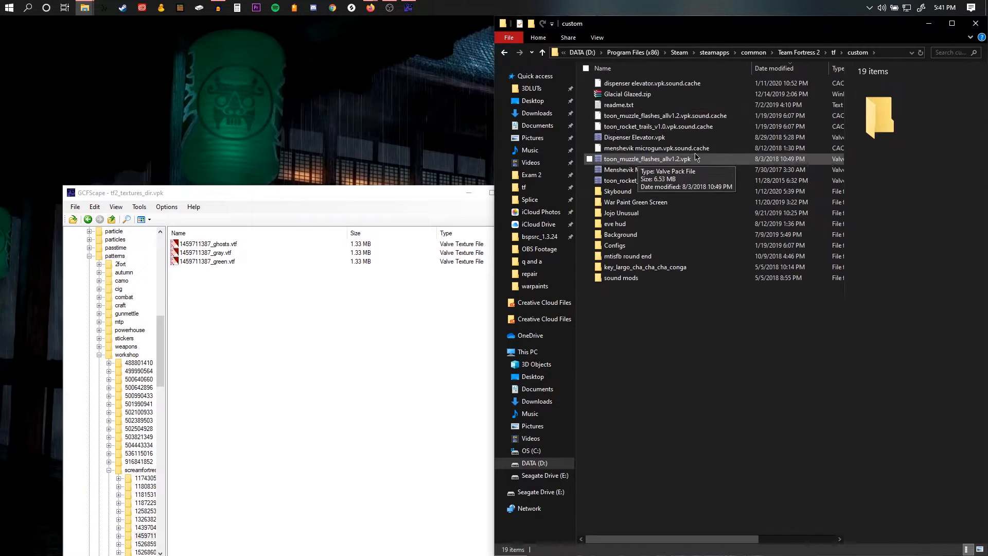
{"action": "left_click", "coordinate": [628, 193]}
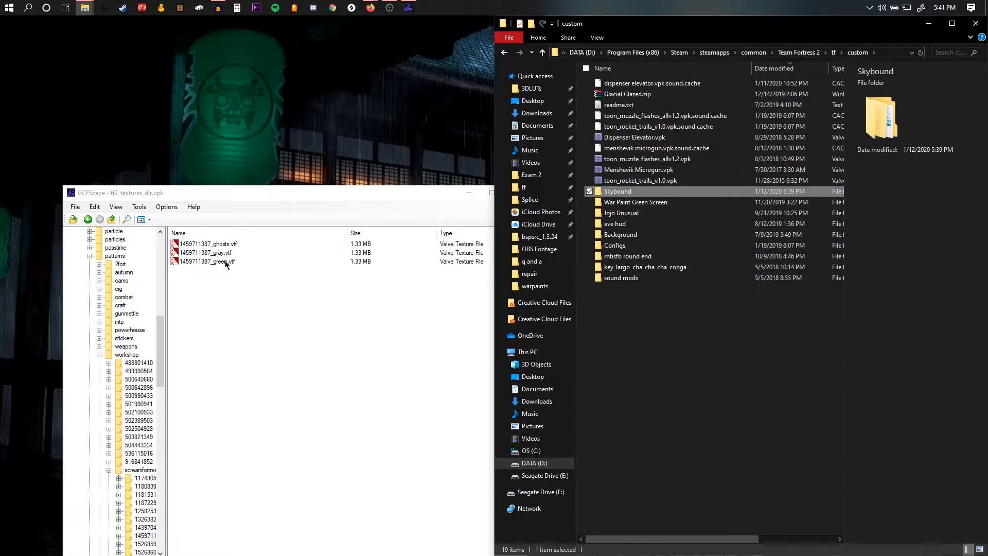
{"action": "left_click", "coordinate": [225, 301]}
{"action": "left_click", "coordinate": [88, 219]}
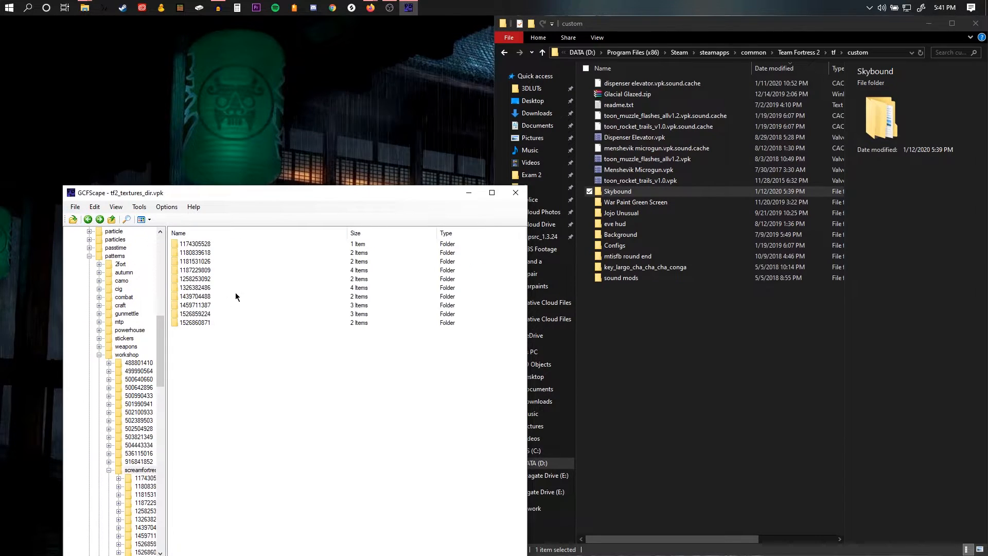
{"action": "double_click", "coordinate": [622, 191]}
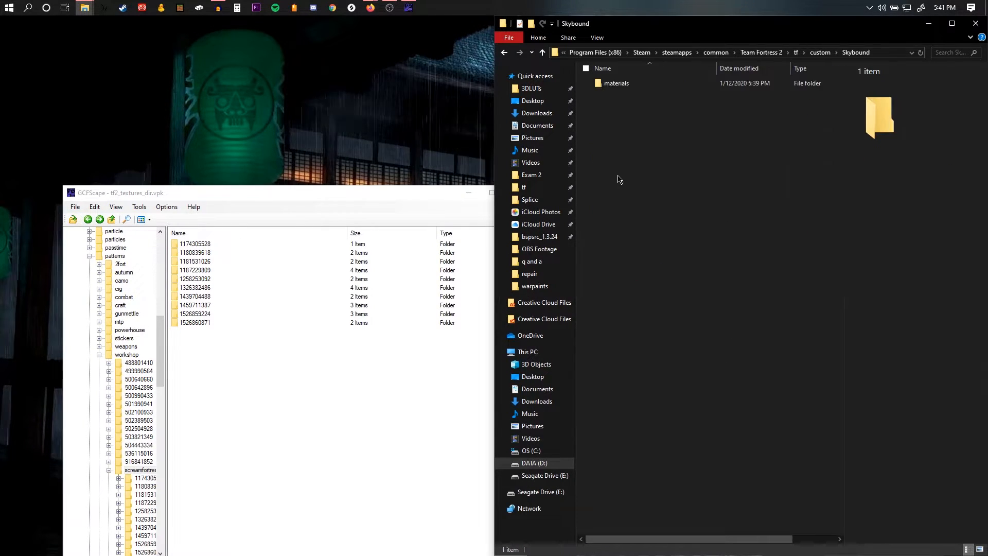
{"action": "double_click", "coordinate": [623, 86]}
{"action": "double_click", "coordinate": [624, 87]}
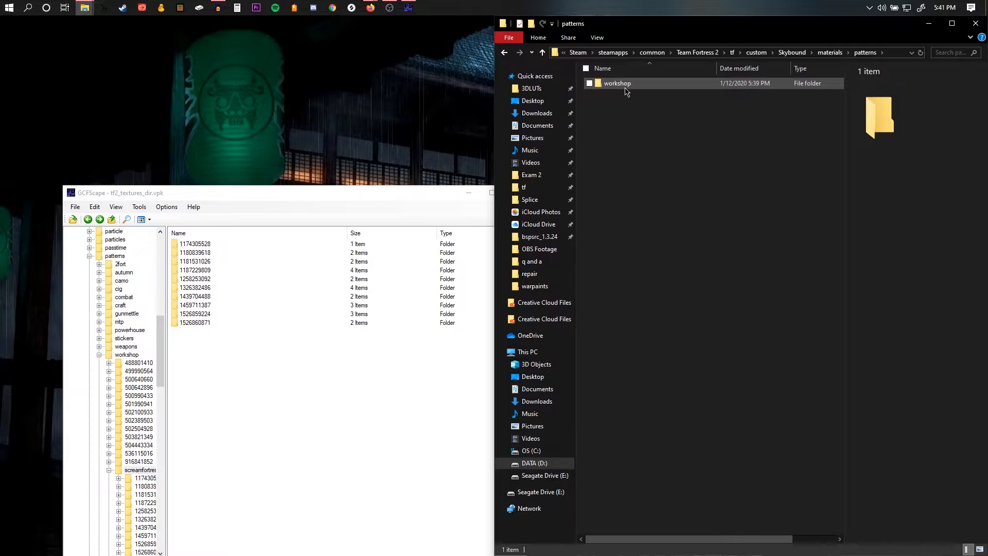
{"action": "double_click", "coordinate": [625, 88]}
{"action": "double_click", "coordinate": [626, 85]}
{"action": "double_click", "coordinate": [622, 84]}
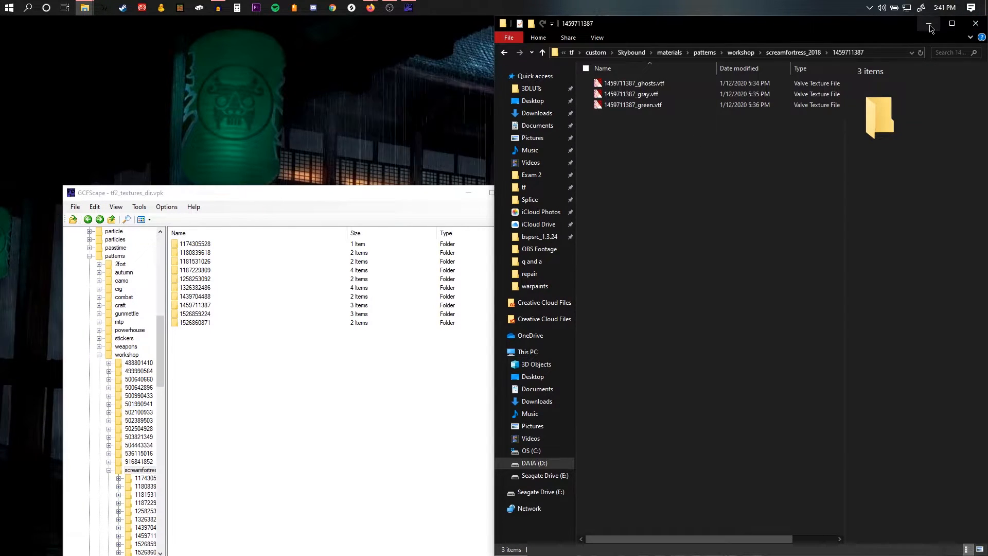
- Minimize the folder and GCFScape windows, switch to Team Fortress 2 and open its items screen
{"action": "left_click", "coordinate": [929, 26]}
{"action": "left_click", "coordinate": [467, 193]}
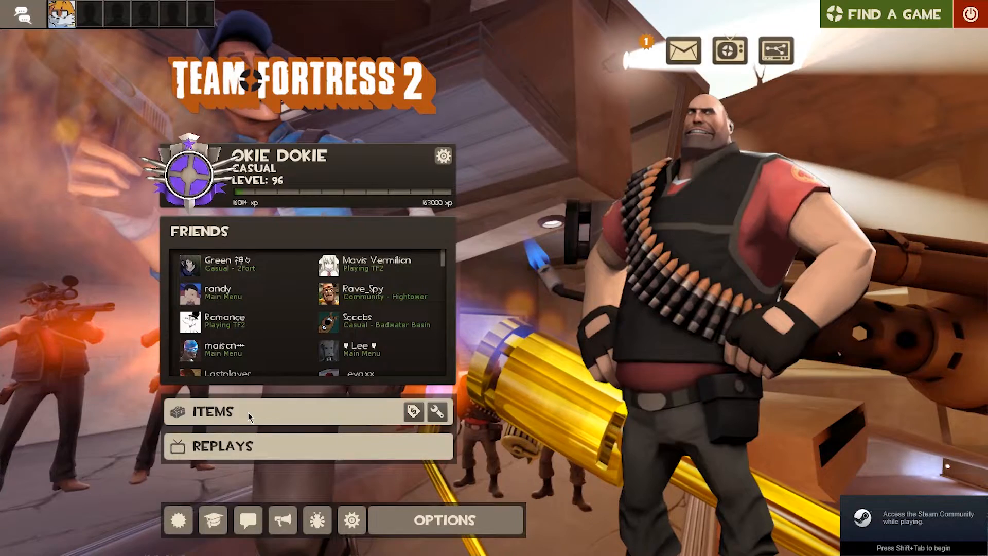
{"action": "left_click", "coordinate": [264, 412]}
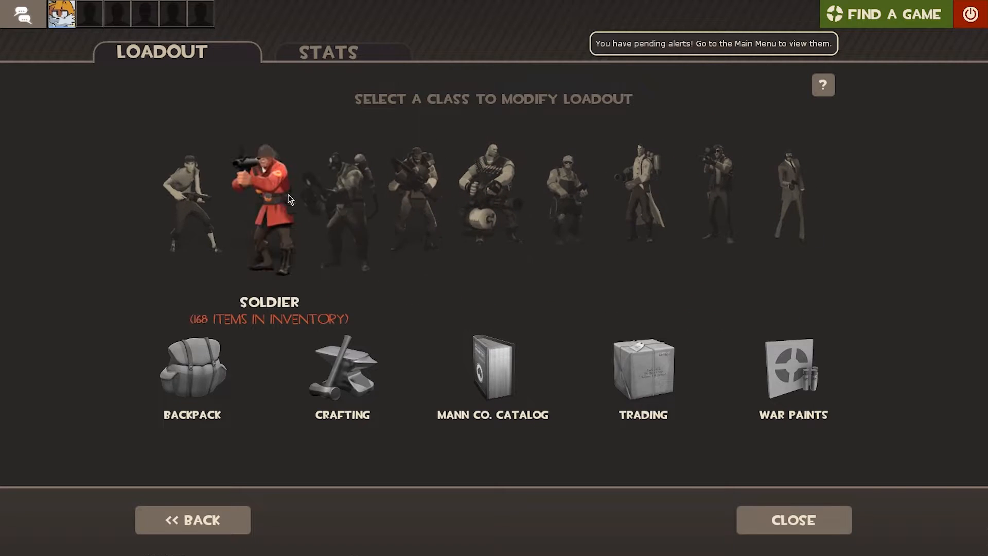
- Equip the Haunted Ghosts Rocket Launcher as the Soldier's primary weapon and inspect it up close on the model
{"action": "left_click", "coordinate": [268, 194]}
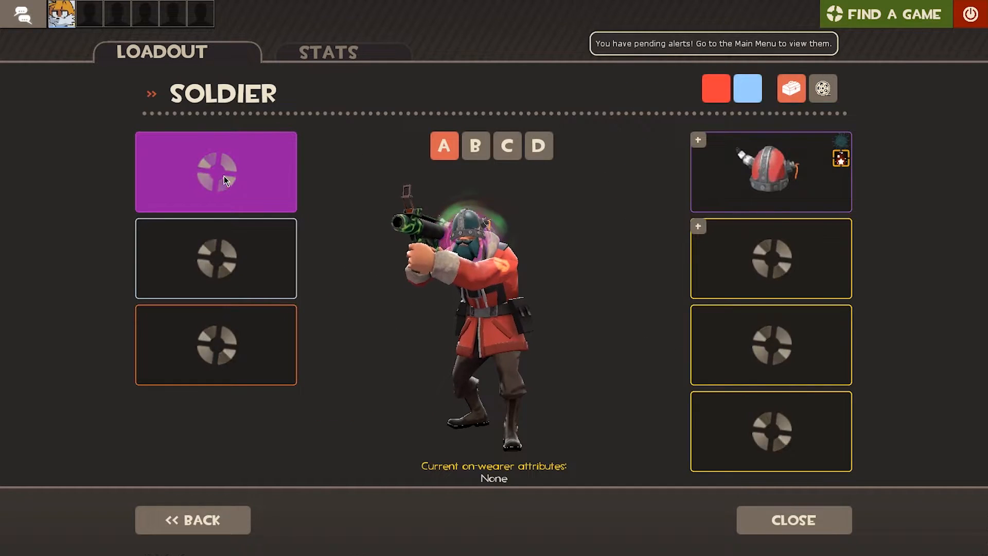
{"action": "left_click", "coordinate": [223, 176]}
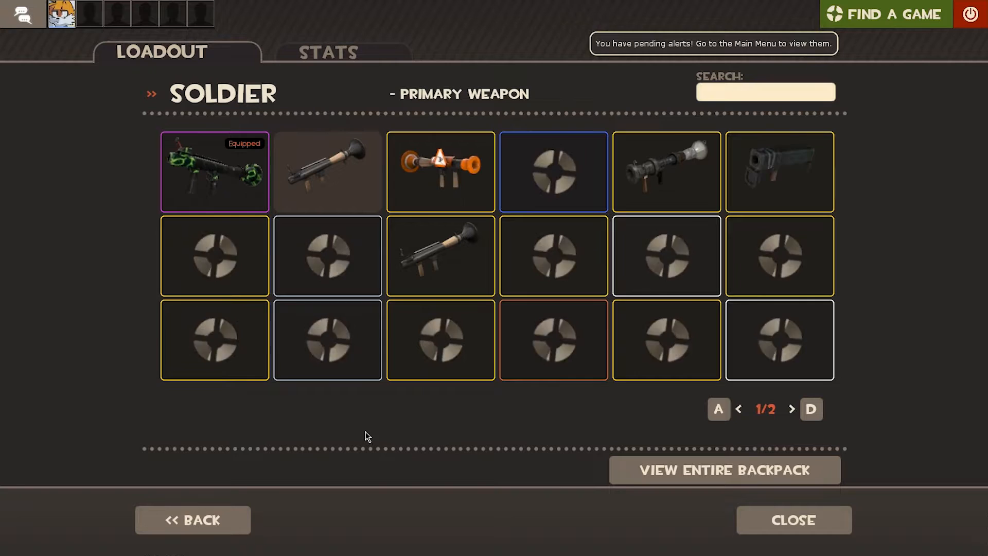
{"action": "left_click", "coordinate": [677, 247]}
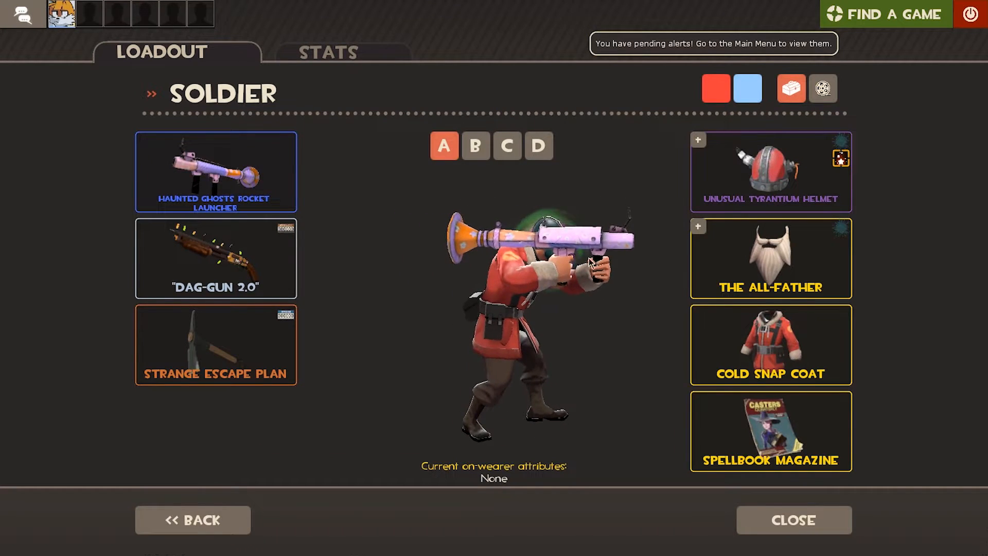
{"action": "scroll", "coordinate": [594, 262], "scroll_direction": "up", "scroll_amount": 5}
{"action": "left_click_drag", "start_coordinate": [431, 293], "coordinate": [288, 290]}
{"action": "scroll", "coordinate": [528, 290], "scroll_direction": "up", "scroll_amount": 4}
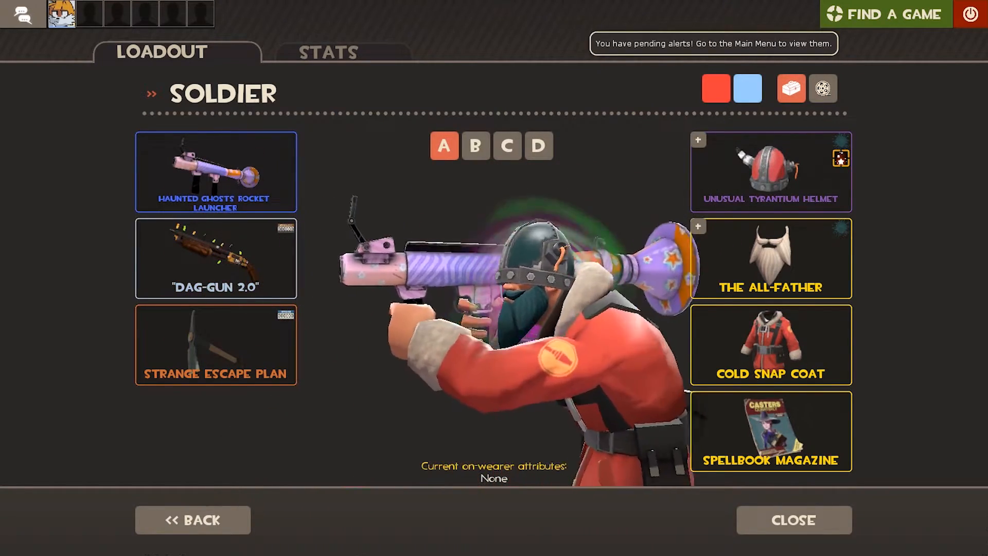
{"action": "left_click_drag", "start_coordinate": [521, 274], "coordinate": [473, 299]}
{"action": "scroll", "coordinate": [473, 299], "scroll_direction": "up", "scroll_amount": 3}
{"action": "scroll", "coordinate": [473, 299], "scroll_direction": "down", "scroll_amount": 3}
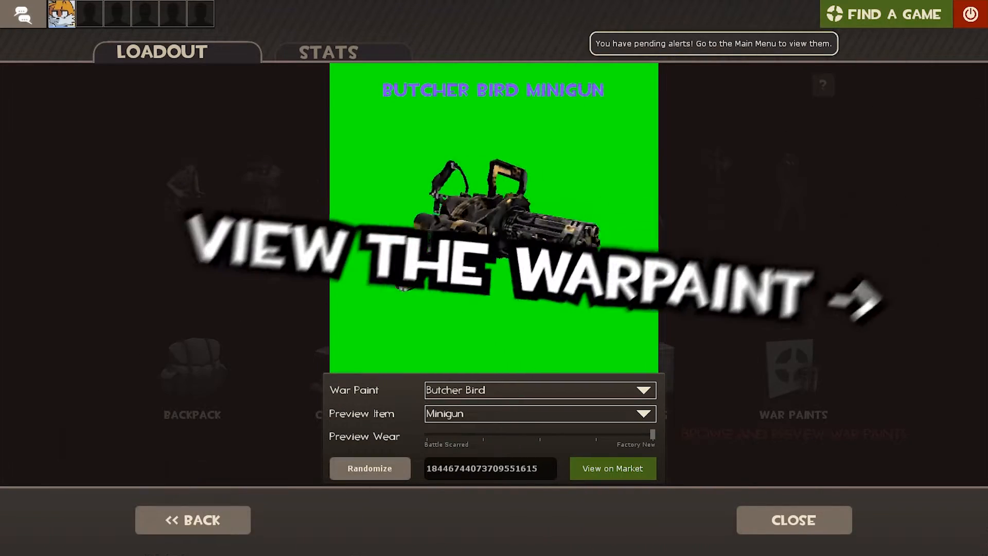
- Bring up the war paint preview and choose the Haunted Ghosts war paint
{"action": "mouse_move", "coordinate": [471, 301]}
{"action": "left_mouse_down"}
{"action": "mouse_move", "coordinate": [618, 301]}
{"action": "mouse_move", "coordinate": [520, 301]}
{"action": "left_mouse_up"}
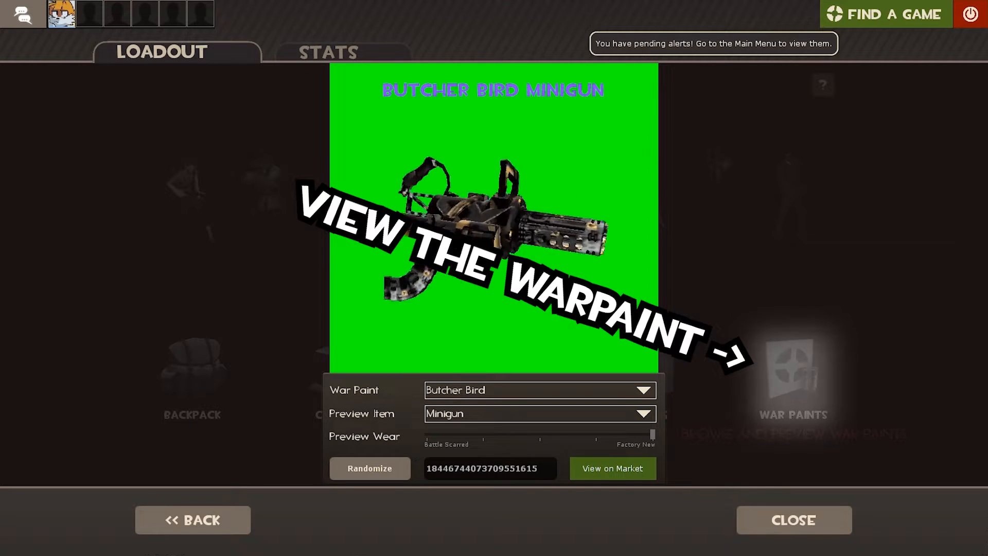
{"action": "left_click", "coordinate": [472, 389]}
{"action": "scroll", "coordinate": [472, 468], "scroll_direction": "down", "scroll_amount": 4}
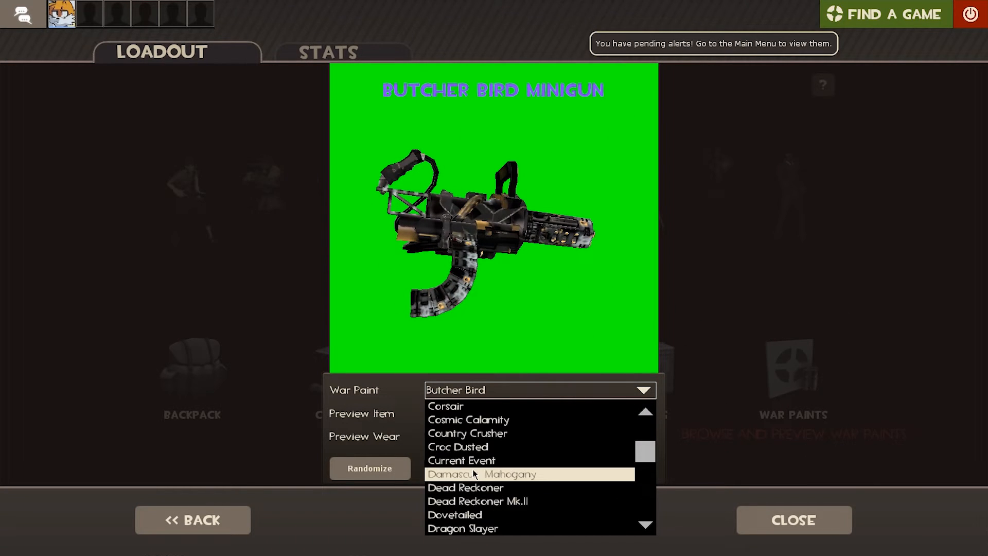
{"action": "scroll", "coordinate": [463, 463], "scroll_direction": "down", "scroll_amount": 7}
{"action": "scroll", "coordinate": [473, 461], "scroll_direction": "up", "scroll_amount": 1}
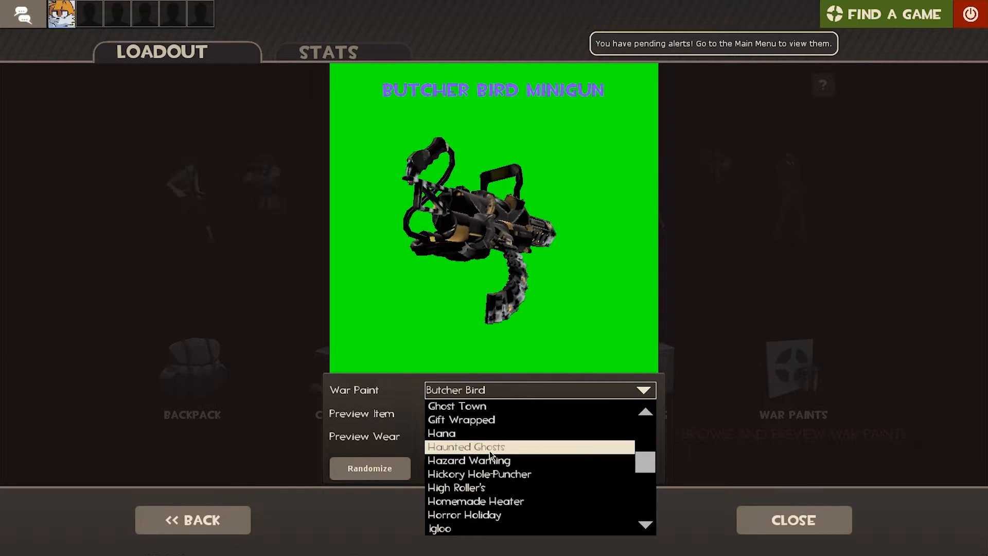
{"action": "left_click", "coordinate": [475, 447]}
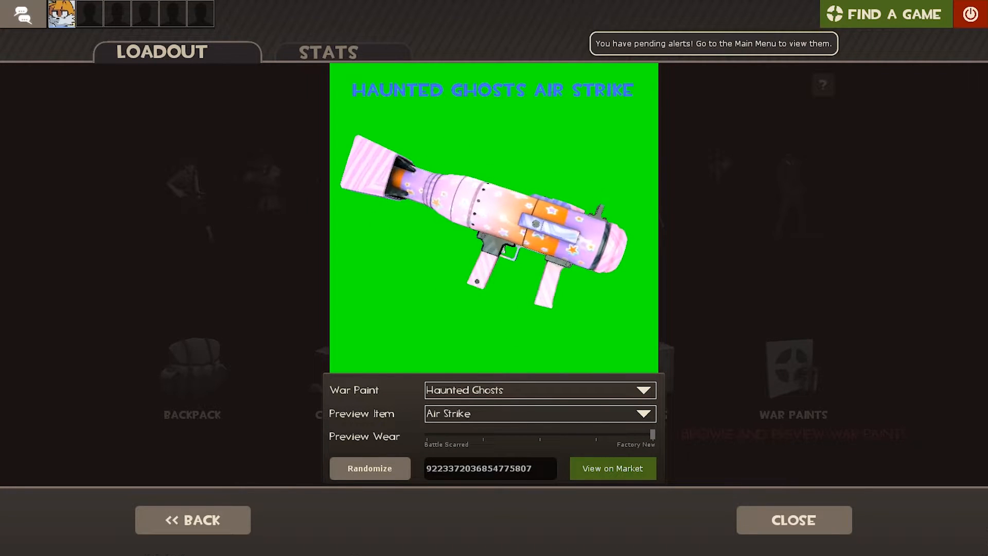
- Preview the Haunted Ghosts war paint on the Brass Beast and on another weapon
{"action": "left_click", "coordinate": [460, 421]}
{"action": "left_click", "coordinate": [474, 344]}
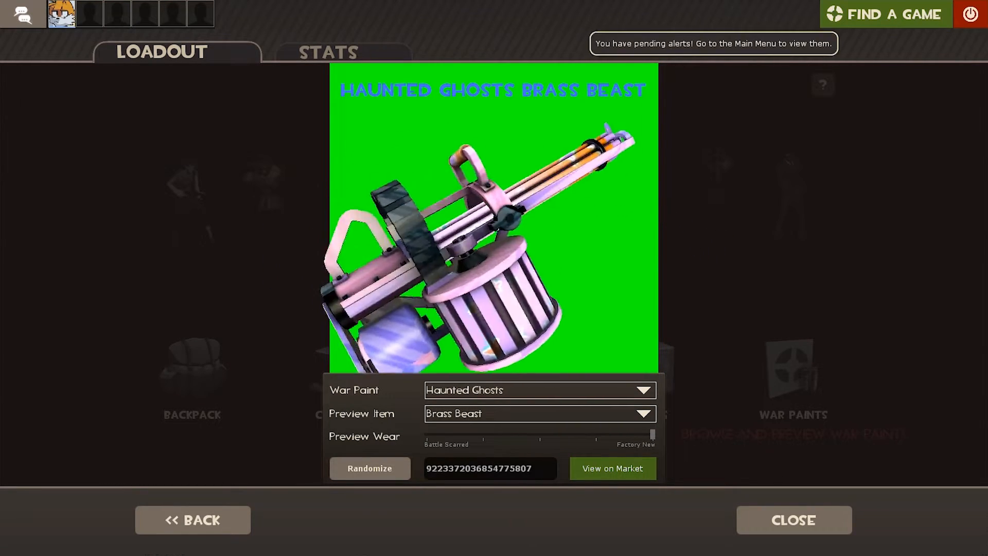
{"action": "left_click", "coordinate": [471, 425]}
{"action": "scroll", "coordinate": [474, 392], "scroll_direction": "down", "scroll_amount": 2}
{"action": "left_click", "coordinate": [502, 398]}
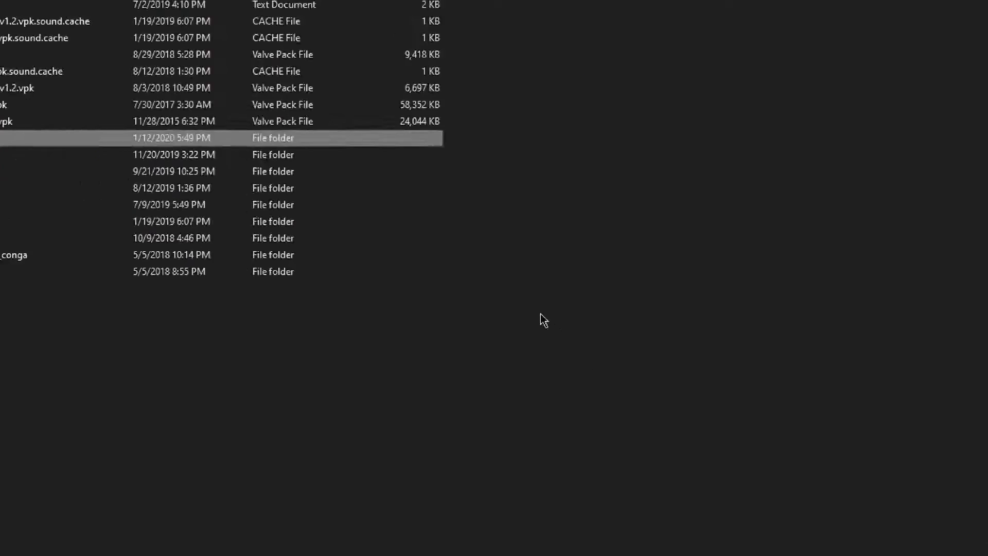
- In File Explorer, check the contents of the Skybound folder and return to the custom folder
{"action": "left_click", "coordinate": [540, 314]}
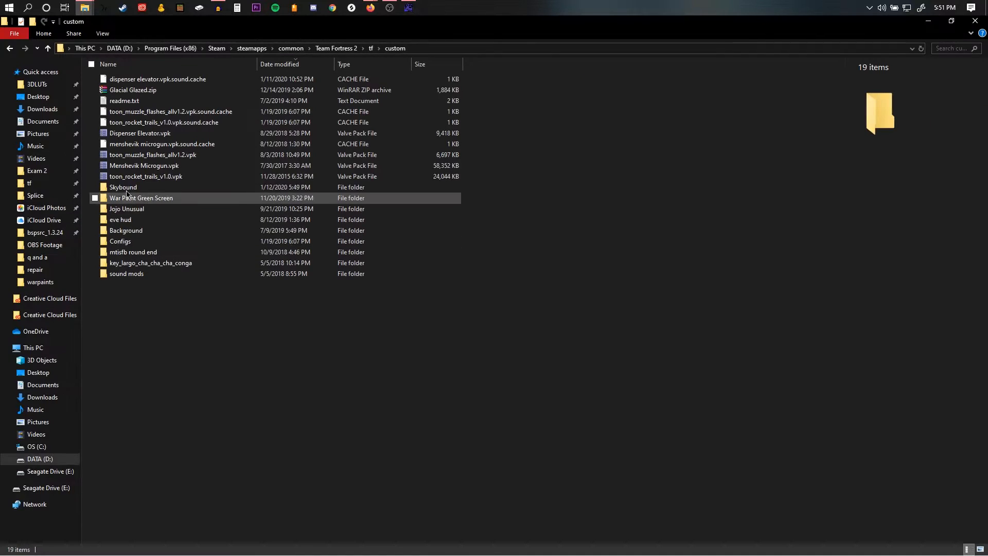
{"action": "left_click", "coordinate": [114, 189]}
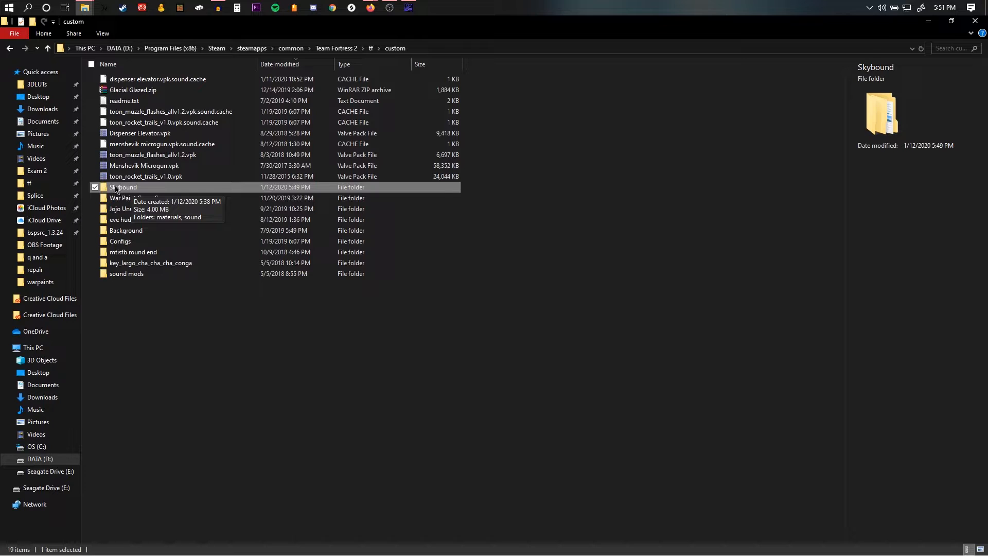
{"action": "double_click", "coordinate": [119, 188]}
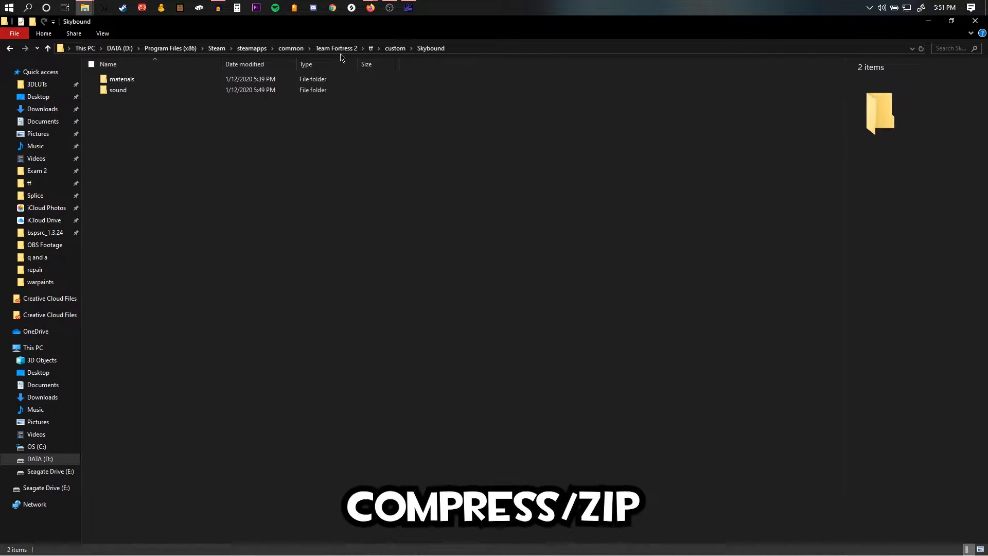
{"action": "left_click", "coordinate": [400, 49]}
- Compress the Skybound folder into a ZIP archive named Skybound.zip in the custom folder
{"action": "right_click", "coordinate": [144, 187]}
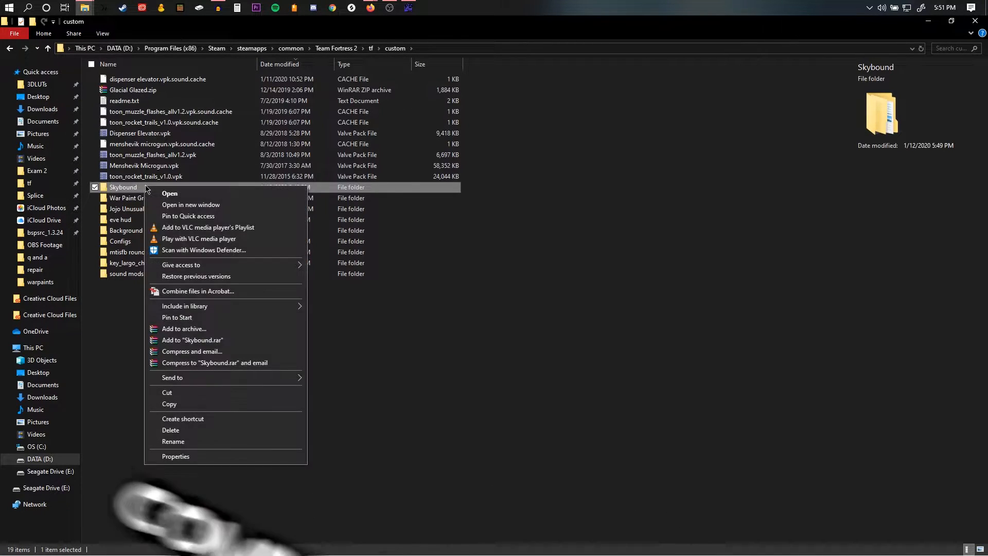
{"action": "left_click", "coordinate": [194, 329]}
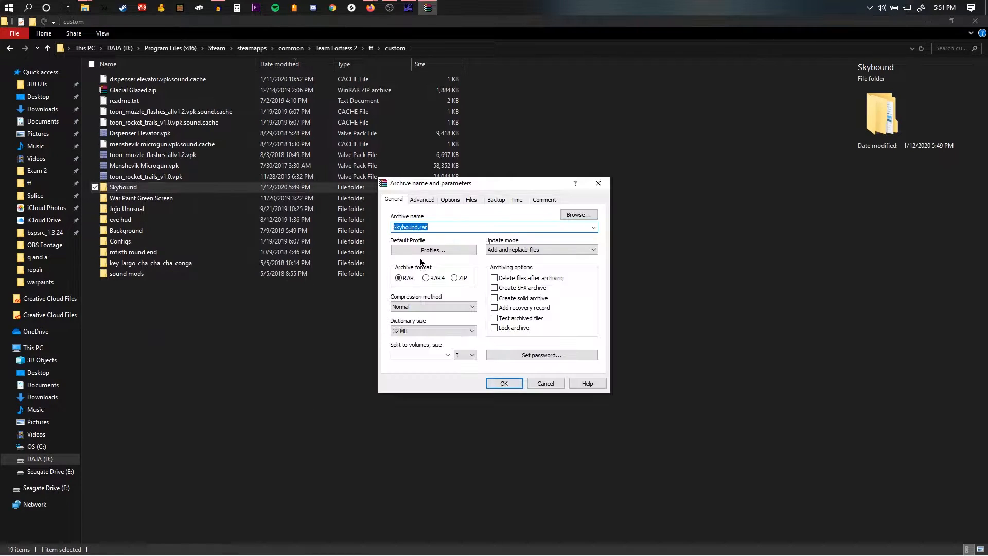
{"action": "left_click", "coordinate": [503, 384]}
{"action": "left_click", "coordinate": [140, 79]}
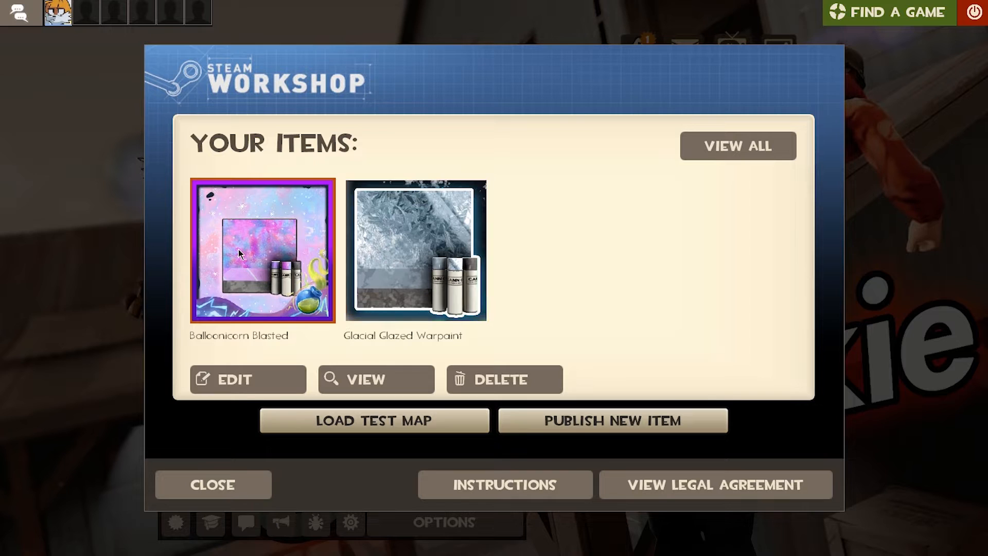
- In Team Fortress 2, start a new Workshop item titled Skybound with the description "To the boundary of the skies... AND BEYOND!!!"
{"action": "left_click", "coordinate": [605, 422]}
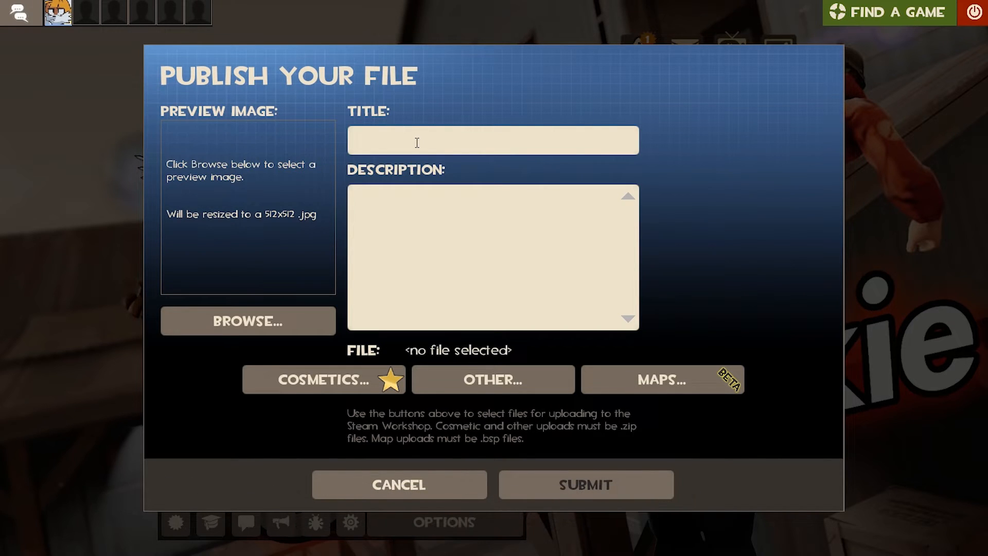
{"action": "left_click_drag", "start_coordinate": [426, 215], "coordinate": [350, 193]}
{"action": "left_click", "coordinate": [415, 210]}
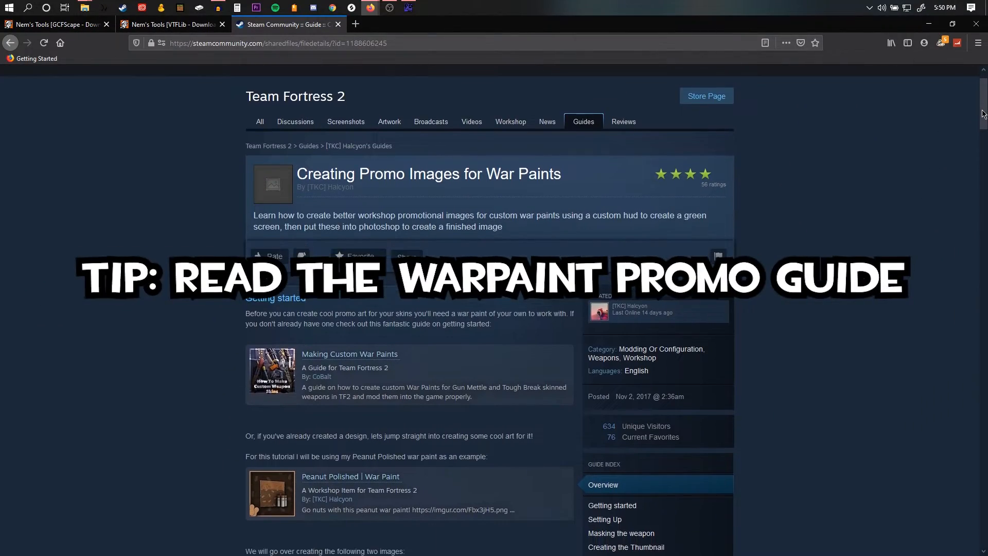
- Switch to Firefox and look over the Steam guide Creating Promo Images for War Paints
{"action": "mouse_move", "coordinate": [982, 113]}
{"action": "left_mouse_down"}
{"action": "mouse_move", "coordinate": [982, 126]}
{"action": "mouse_move", "coordinate": [983, 108]}
{"action": "left_mouse_up"}
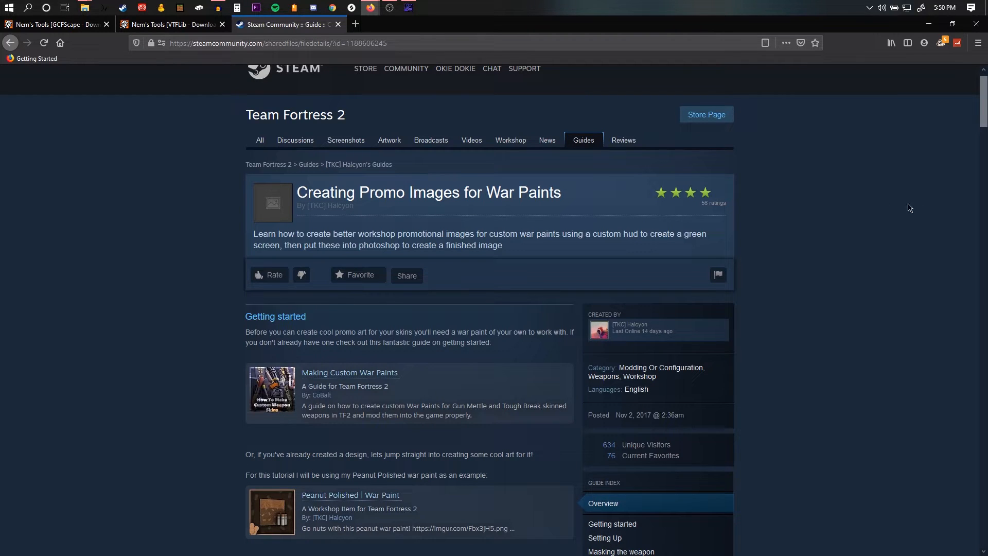
{"action": "left_click_drag", "start_coordinate": [985, 94], "coordinate": [959, 106]}
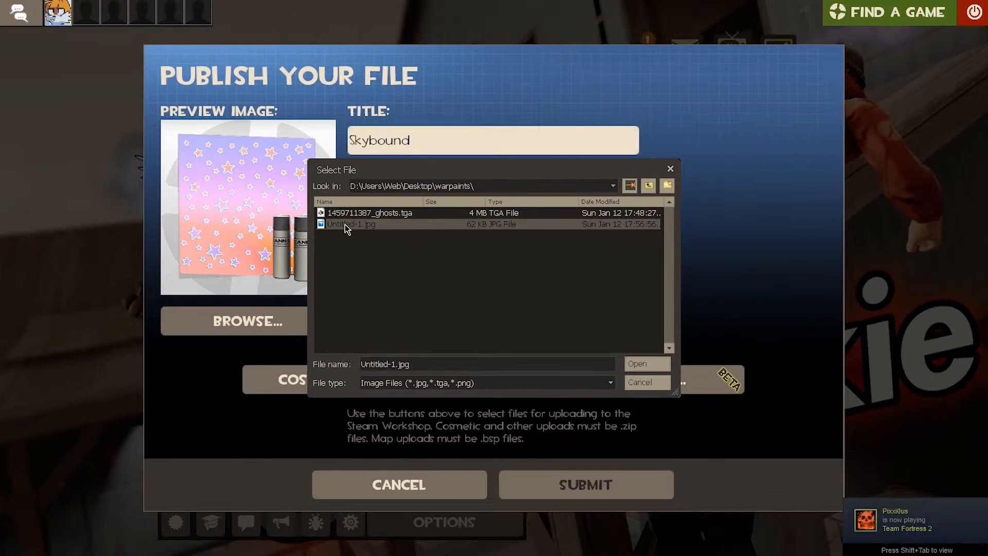
- Use Untitled-1.jpg from the Desktop warpaints folder as the Workshop item's preview image
{"action": "left_click", "coordinate": [647, 363]}
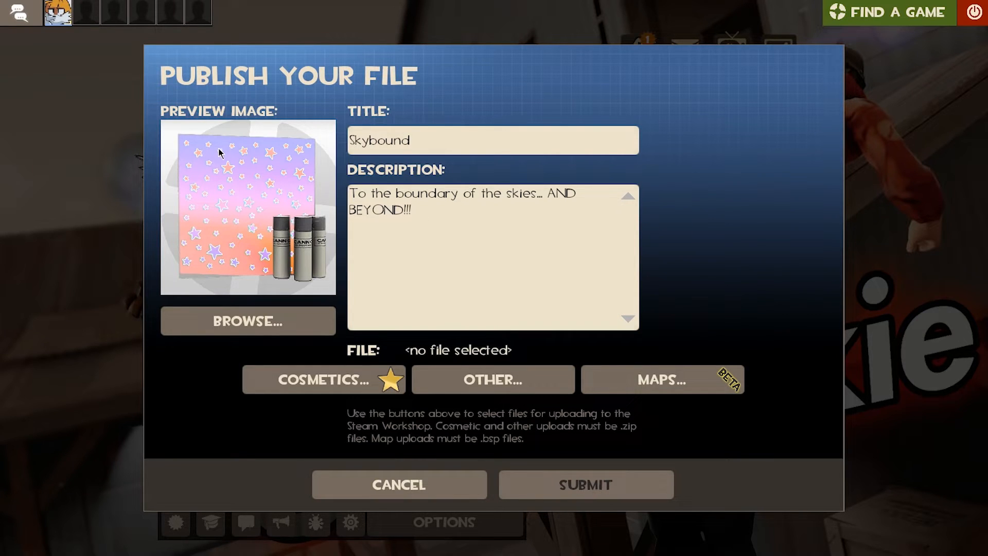
{"action": "right_click", "coordinate": [495, 294]}
{"action": "left_click", "coordinate": [721, 261]}
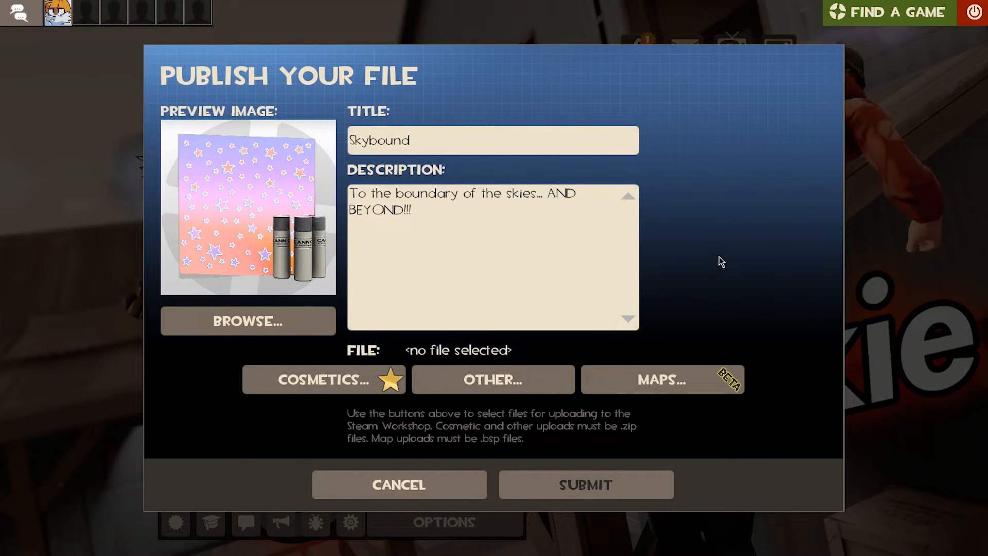
- Attach Skybound.zip from Team Fortress 2's tf/custom folder as the Workshop item's file in the Other category
{"action": "left_click", "coordinate": [477, 380]}
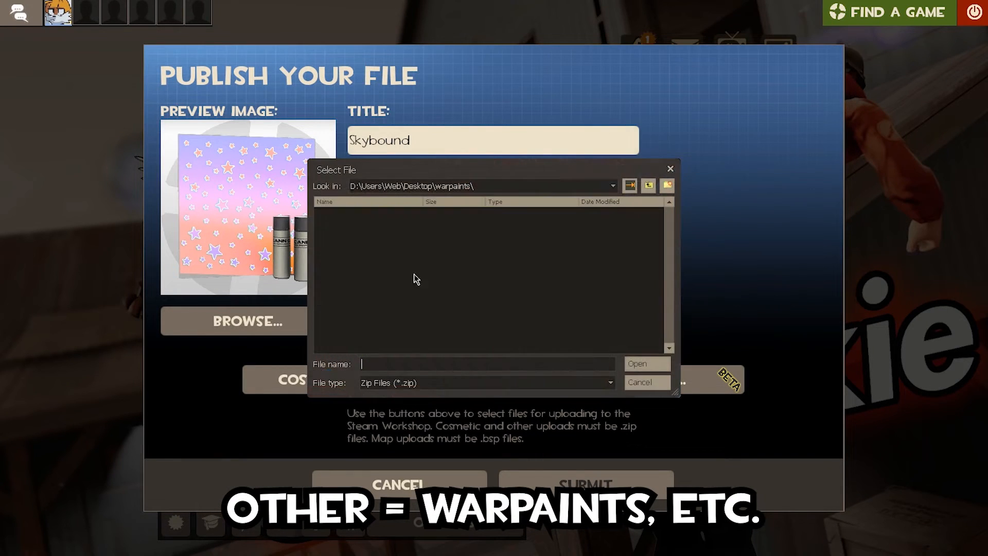
{"action": "left_click", "coordinate": [648, 186]}
{"action": "left_click", "coordinate": [649, 186]}
{"action": "left_click", "coordinate": [648, 186]}
{"action": "left_click", "coordinate": [649, 187]}
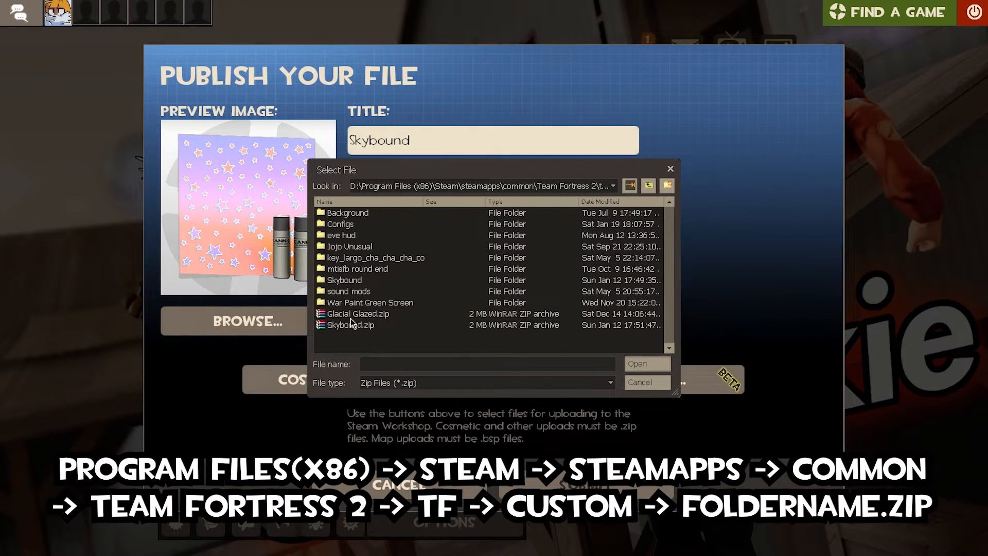
{"action": "left_click", "coordinate": [350, 324]}
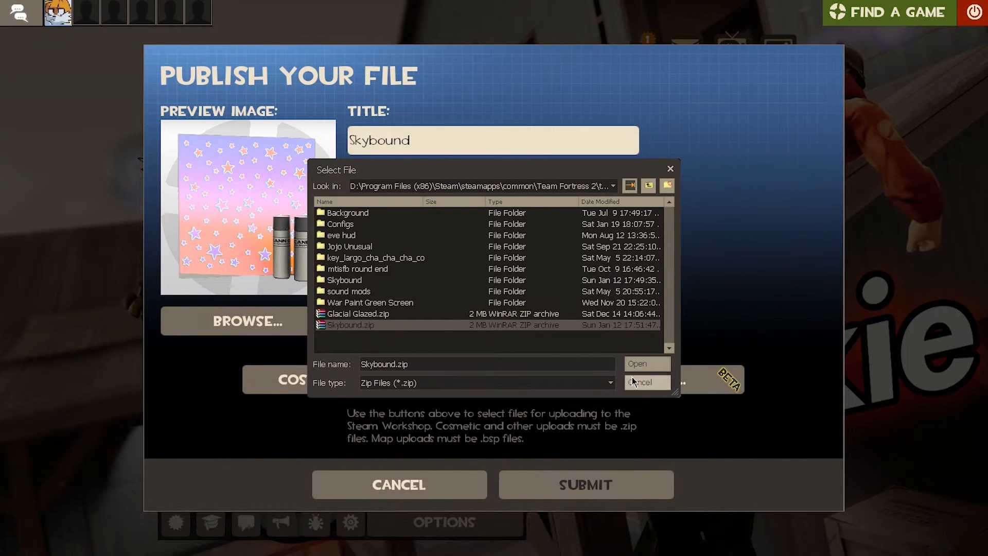
{"action": "left_click", "coordinate": [636, 364]}
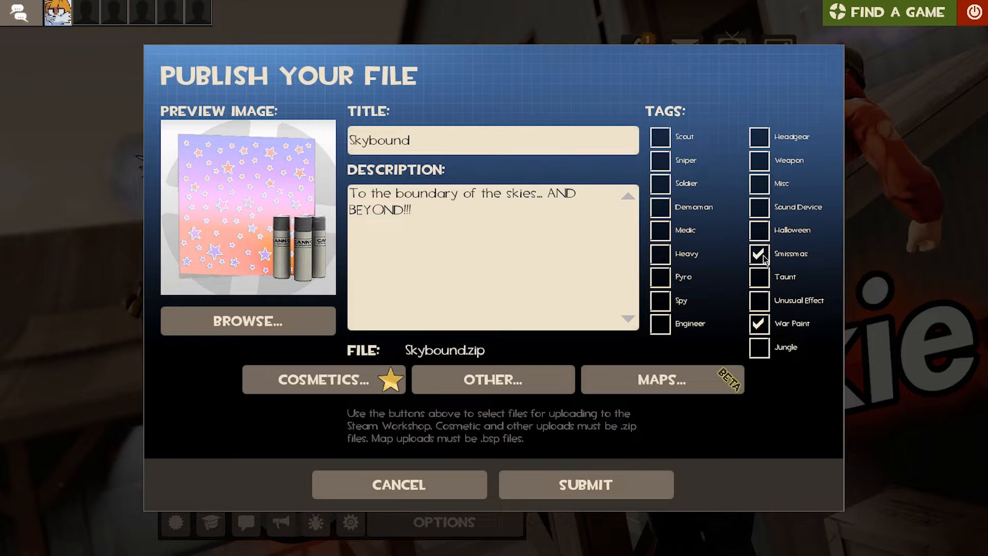
- Submit the item with the Smissmas and War Paint tags and review its Workshop page down to the revenue-sharing and service-provider sections
{"action": "left_click", "coordinate": [573, 489]}
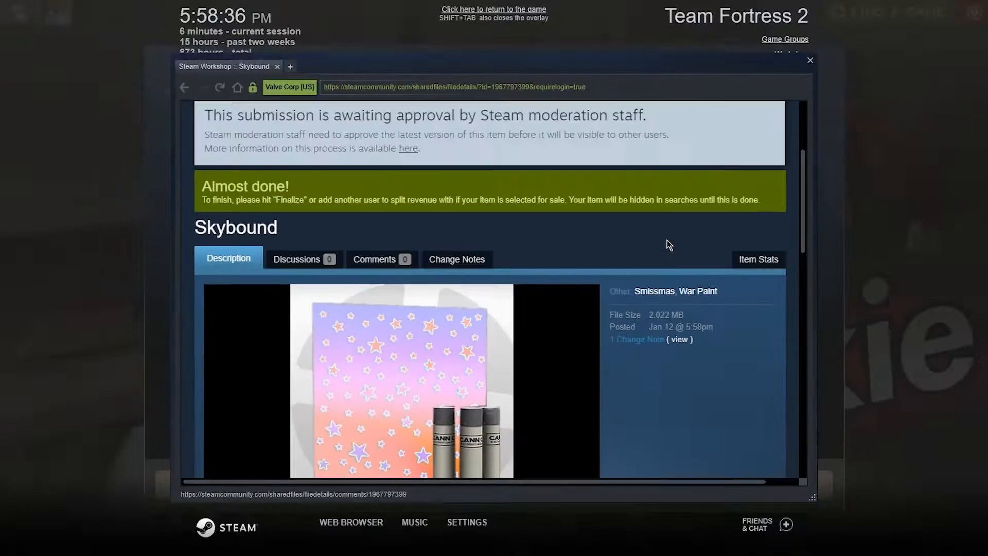
{"action": "scroll", "coordinate": [599, 322], "scroll_direction": "down", "scroll_amount": 5}
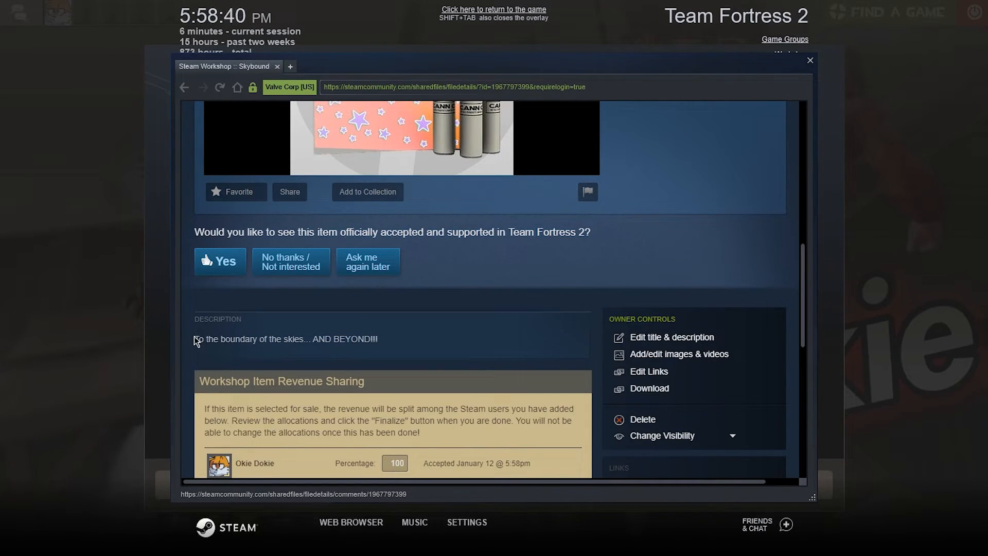
{"action": "scroll", "coordinate": [271, 334], "scroll_direction": "down", "scroll_amount": 3}
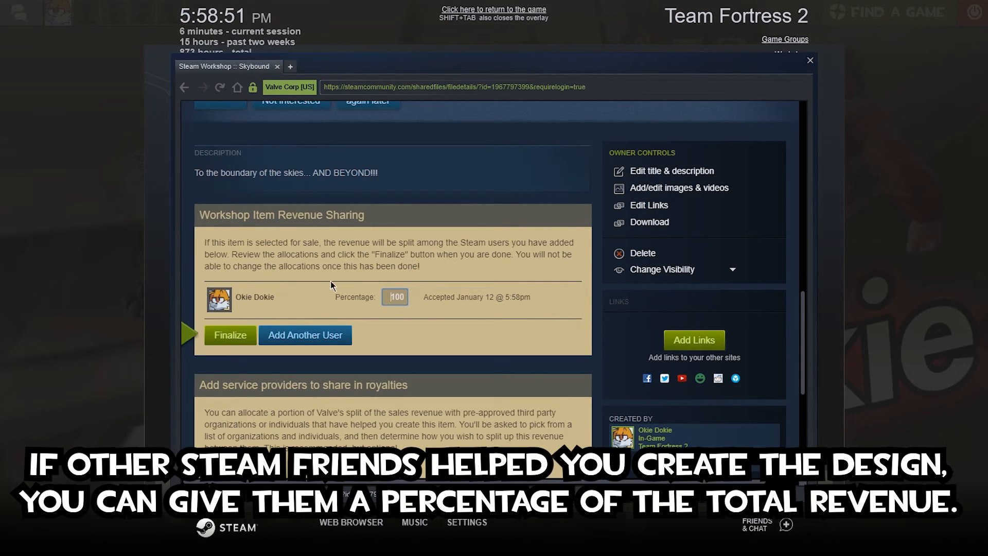
{"action": "scroll", "coordinate": [261, 311], "scroll_direction": "down", "scroll_amount": 5}
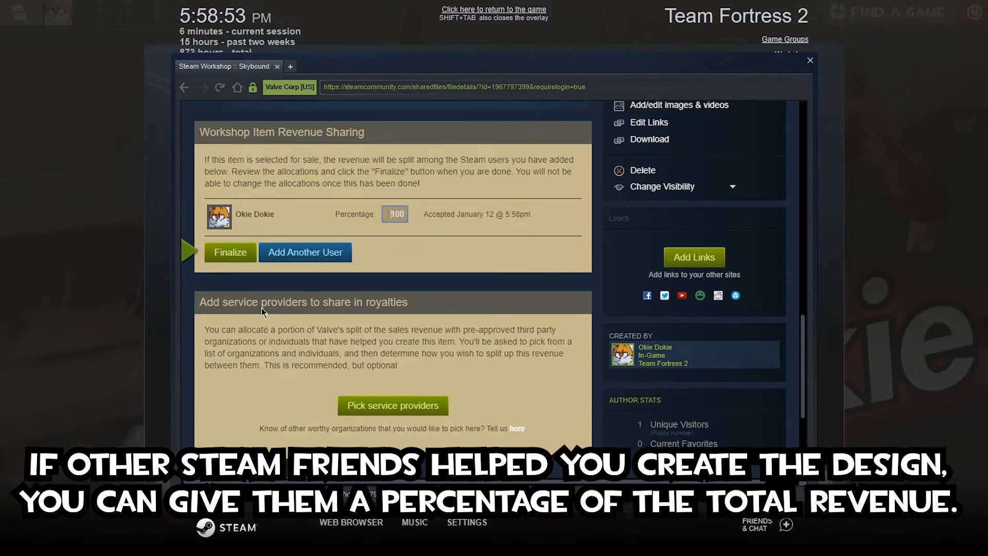
{"action": "scroll", "coordinate": [550, 328], "scroll_direction": "up", "scroll_amount": 3}
{"action": "scroll", "coordinate": [480, 309], "scroll_direction": "up", "scroll_amount": 2}
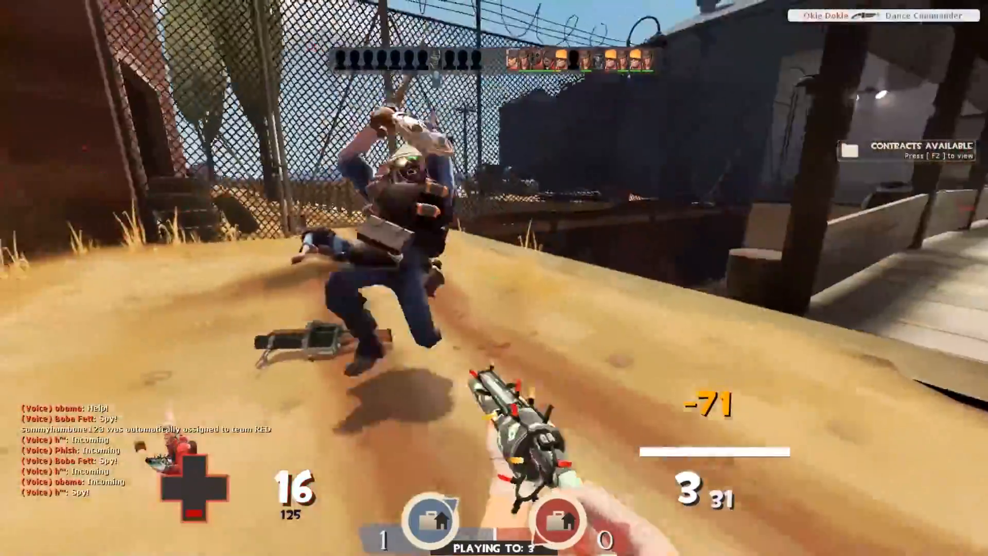
{"action": "left_click", "coordinate": [493, 277]}
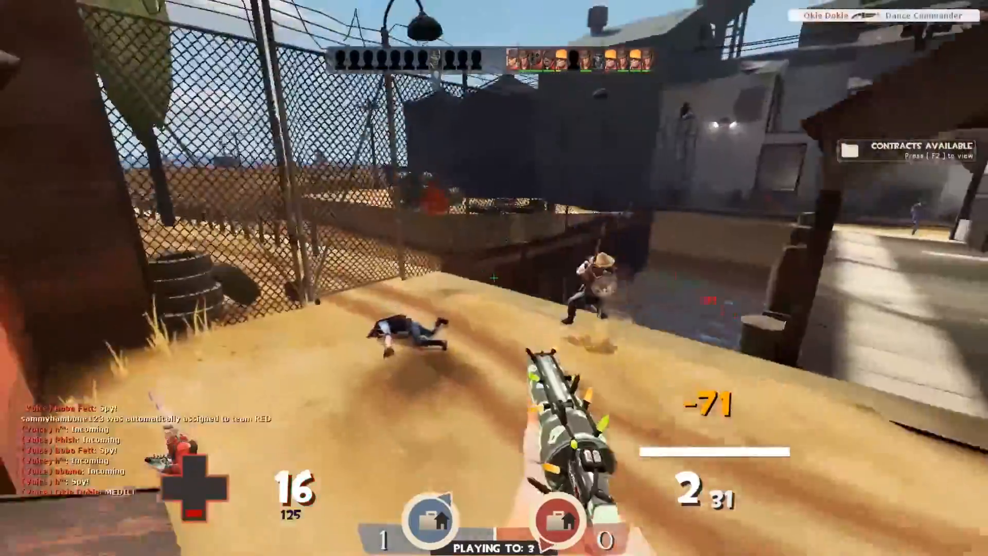
{"action": "left_click", "coordinate": [493, 278]}
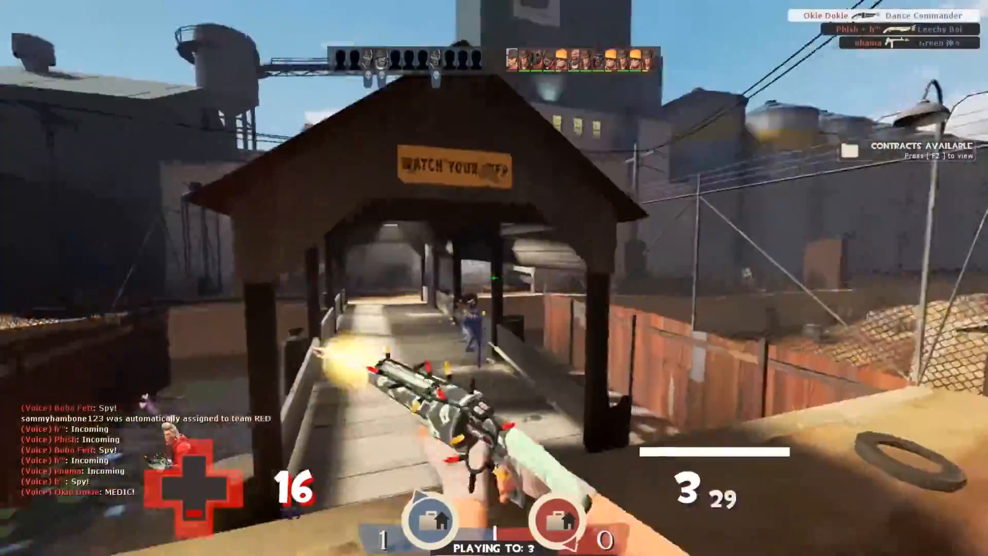
{"action": "left_click", "coordinate": [494, 277]}
{"action": "left_click", "coordinate": [493, 278]}
{"action": "left_click", "coordinate": [494, 278]}
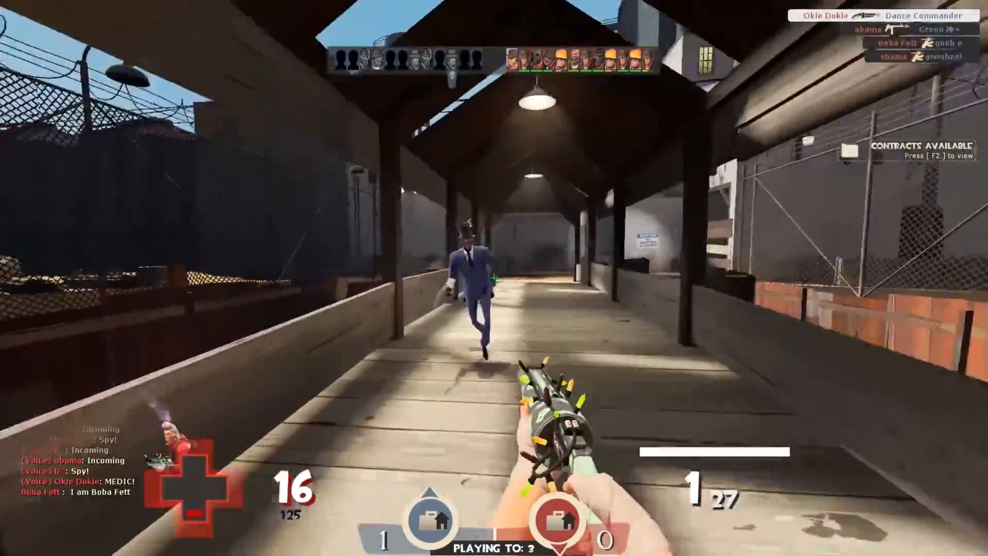
{"action": "left_click", "coordinate": [494, 278]}
{"action": "key", "text": "2"}
{"action": "left_click_drag", "start_coordinate": [494, 278], "coordinate": [494, 278]}
{"action": "left_click", "coordinate": [493, 278]}
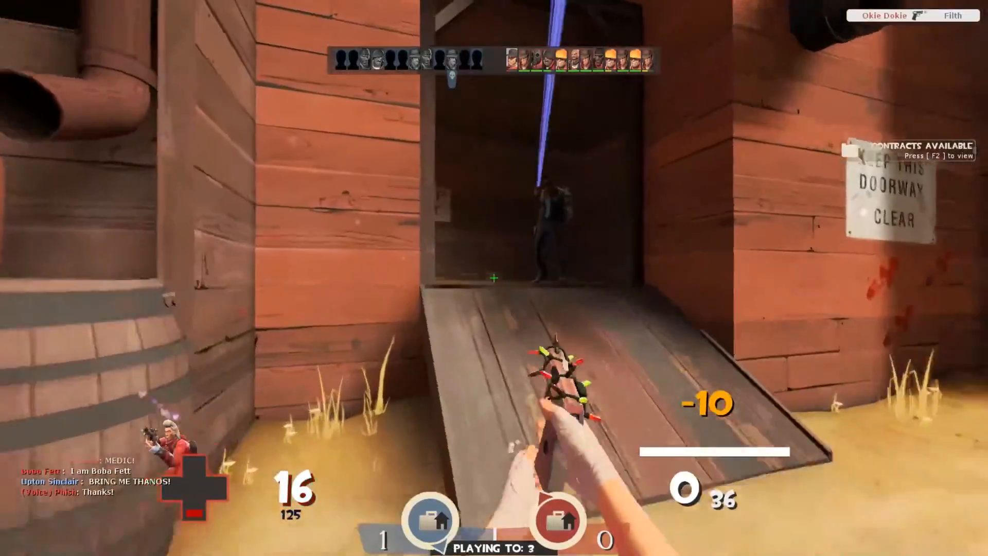
{"action": "left_click", "coordinate": [494, 277]}
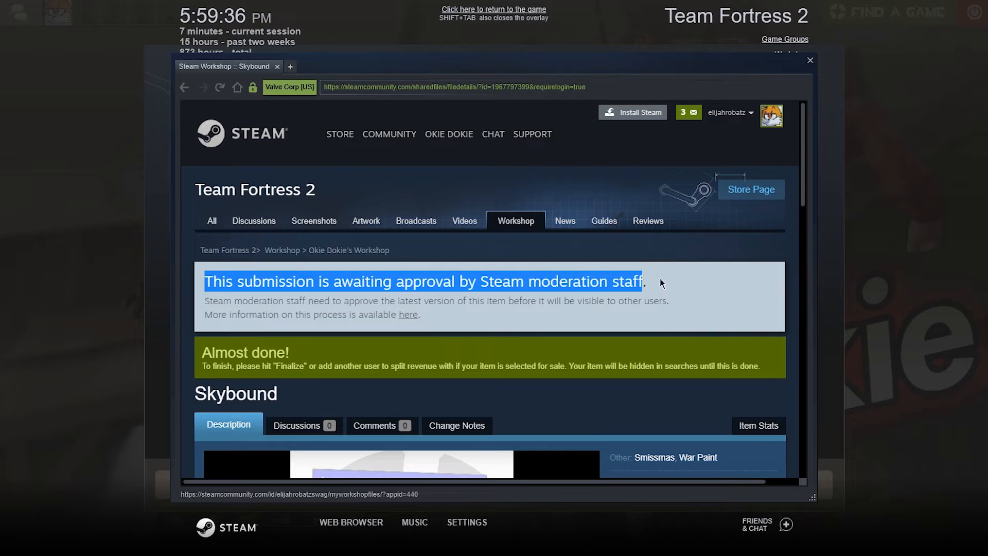
- Examine the Skybound Workshop page's approval notice, preview image, tags and file details
{"action": "left_click", "coordinate": [694, 278]}
{"action": "scroll", "coordinate": [575, 280], "scroll_direction": "down", "scroll_amount": 5}
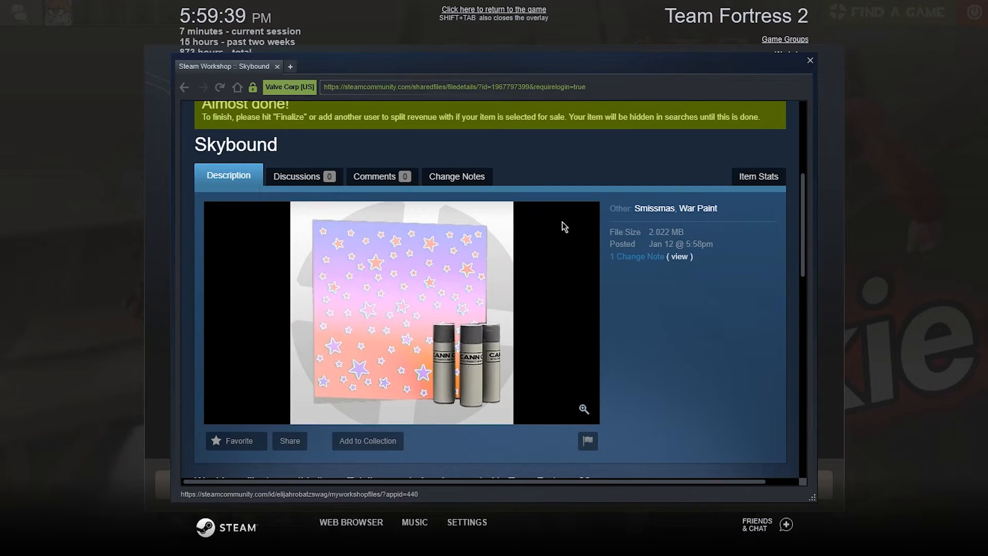
{"action": "scroll", "coordinate": [546, 225], "scroll_direction": "up", "scroll_amount": 2}
{"action": "scroll", "coordinate": [577, 238], "scroll_direction": "down", "scroll_amount": 2}
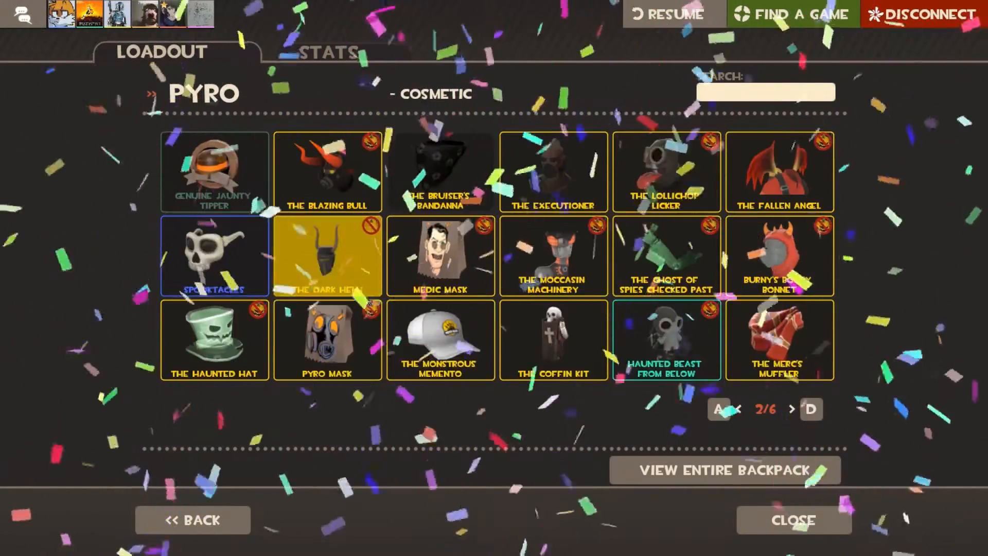
- Try The Dark Helm as a cosmetic for the Pyro and back out of the class loadout
{"action": "left_click", "coordinate": [357, 242]}
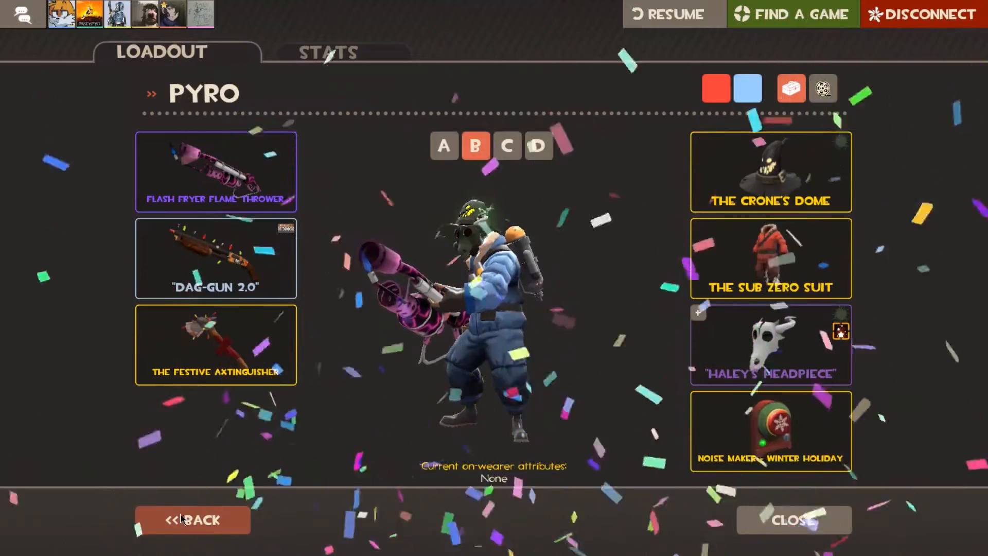
{"action": "left_click", "coordinate": [182, 516]}
{"action": "key", "text": "0"}
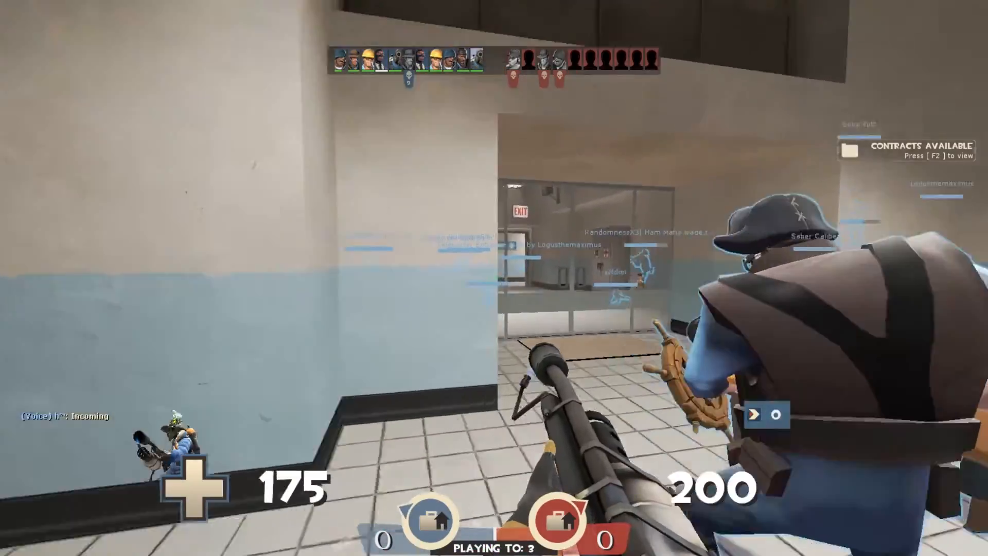